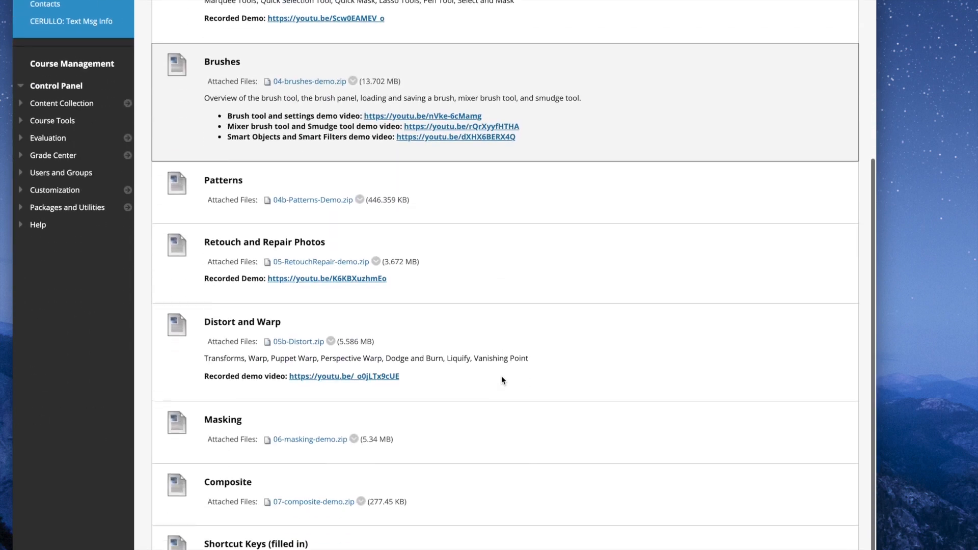
# Save the Masking lesson's attached 06-masking-demo.zip to the Desktop as a Zip archive and minimize the browser window
pyautogui.rightClick(316, 438)
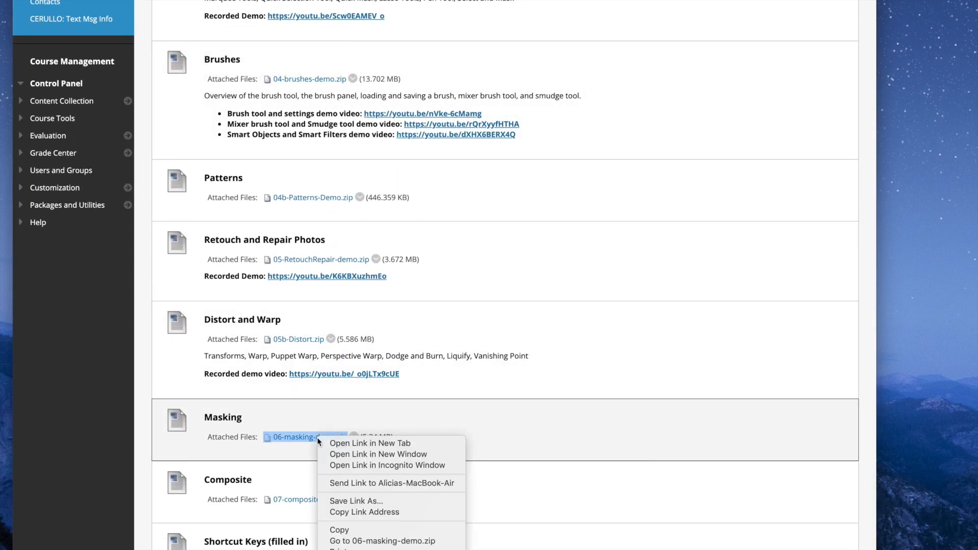
pyautogui.click(367, 501)
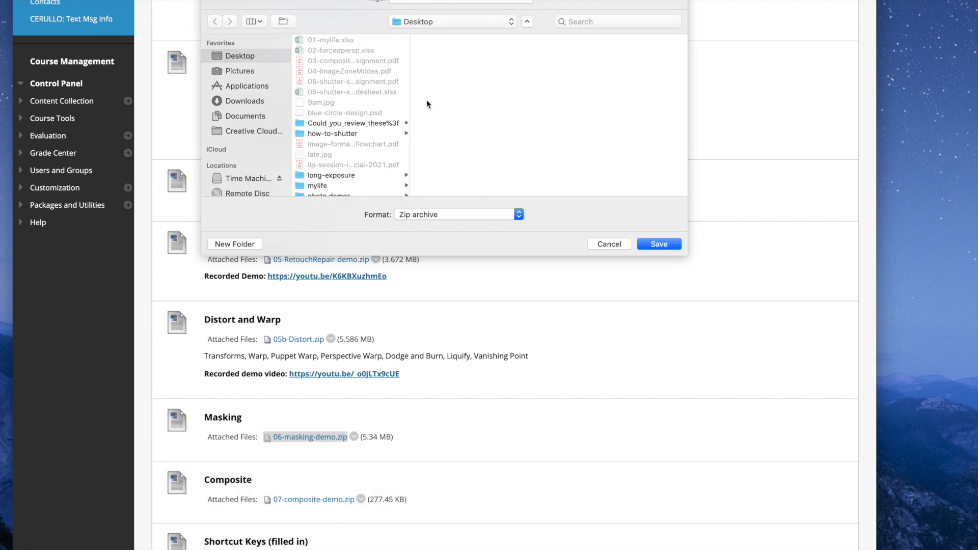
pyautogui.click(657, 245)
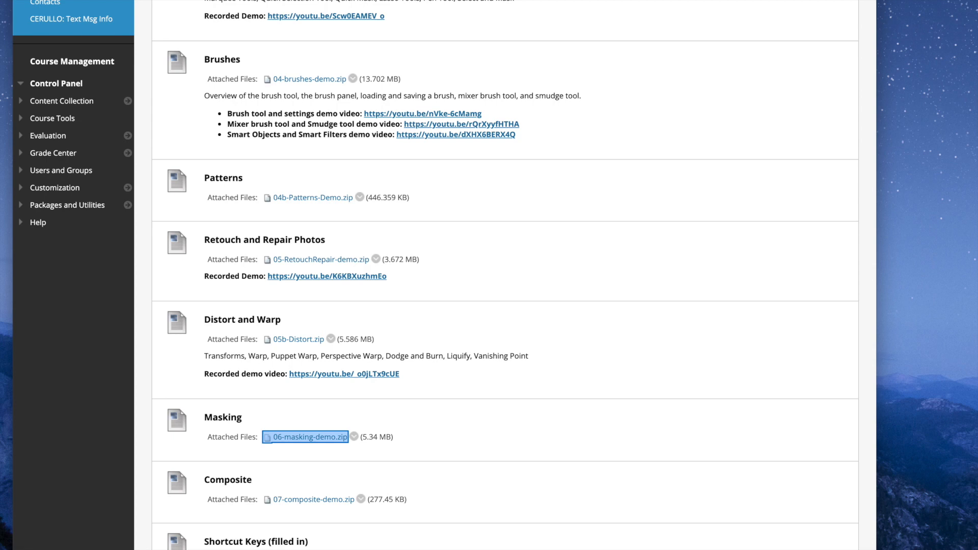
pyautogui.press('super+m')
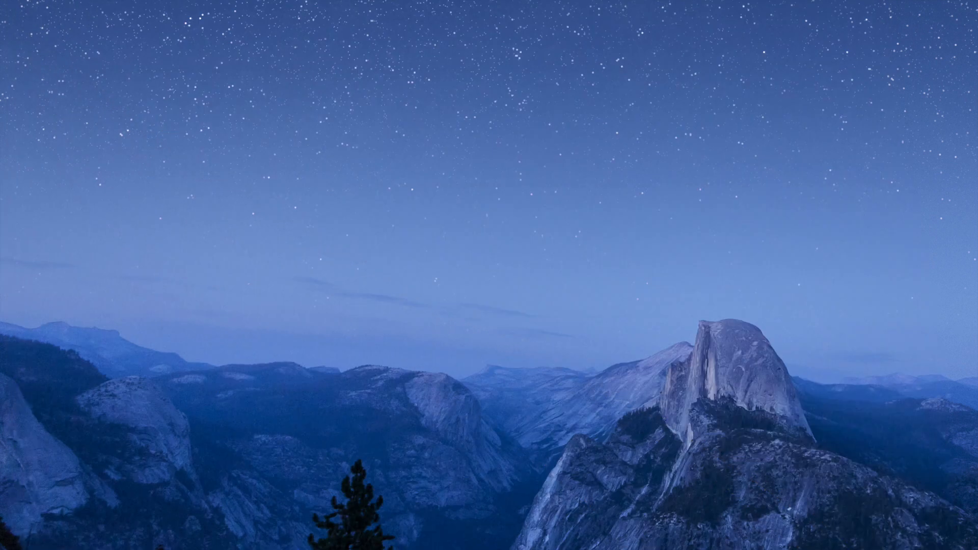
# Extract 06-masking-demo.zip on the desktop and move the zip archive to the trash
pyautogui.doubleClick(622, 75)
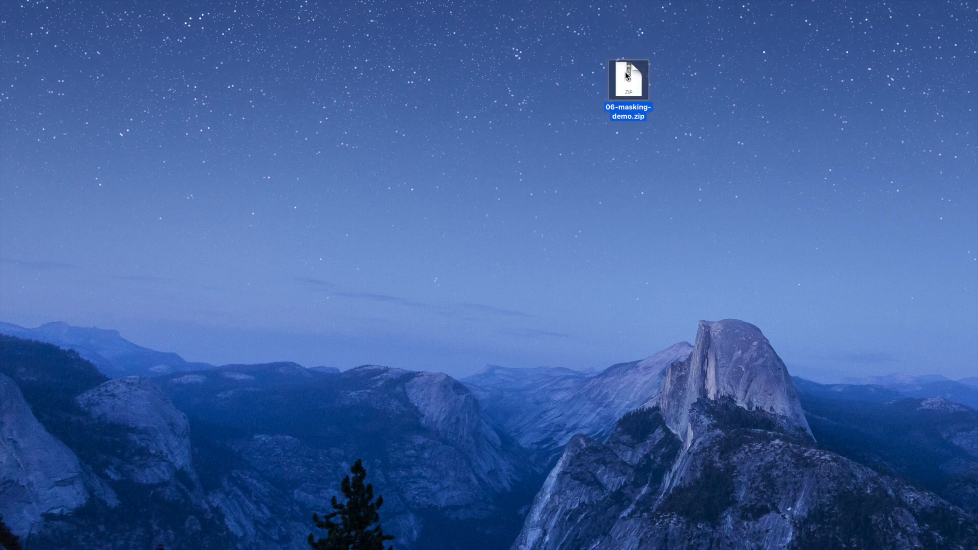
pyautogui.click(622, 85)
pyautogui.rightClick(623, 85)
pyautogui.click(641, 116)
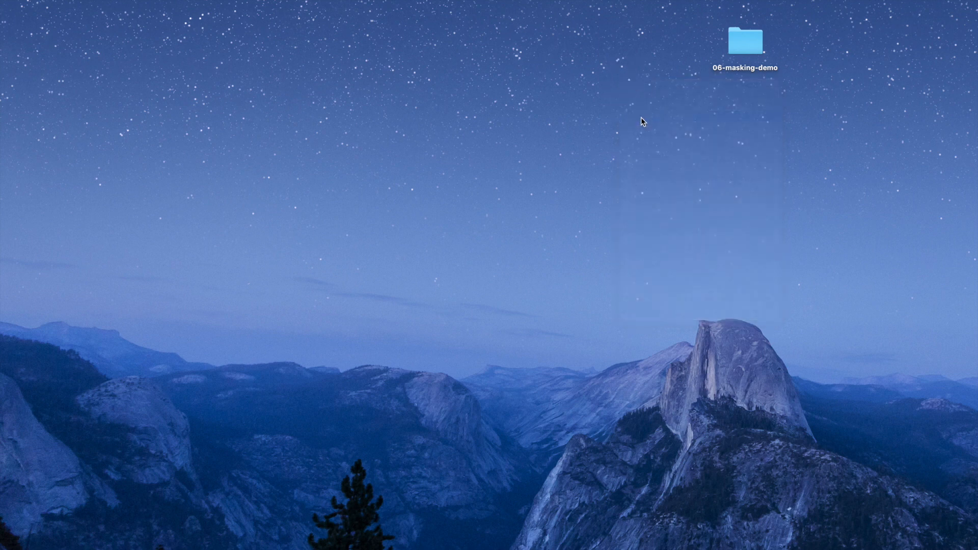
# Open all the image files in the 06-masking-demo folder with Adobe Photoshop 2020
pyautogui.doubleClick(739, 41)
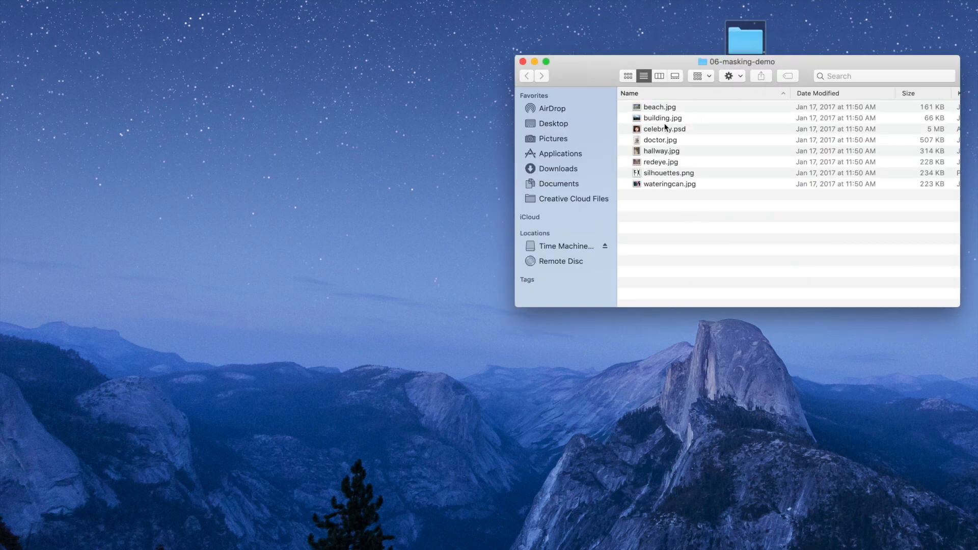
pyautogui.moveTo(692, 207); pyautogui.dragTo(650, 111)
pyautogui.rightClick(650, 111)
pyautogui.moveTo(703, 141)
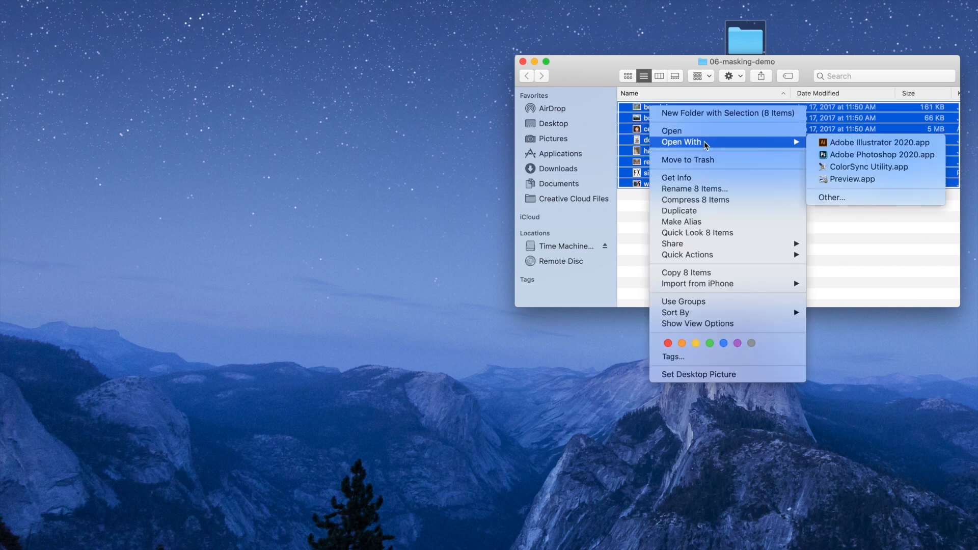
pyautogui.click(856, 157)
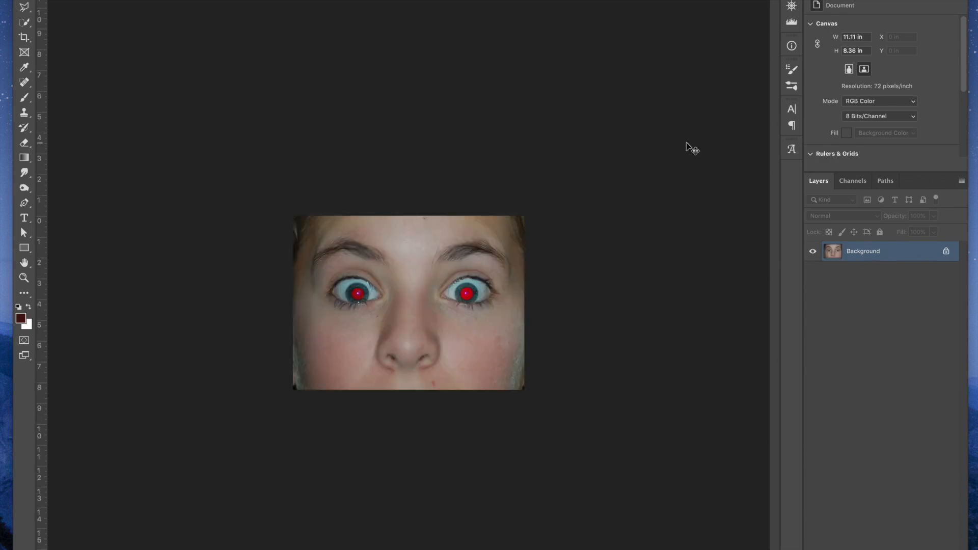
# Add a Channel Mixer adjustment layer above the Background of the red-eye portrait
pyautogui.press('super+plus')
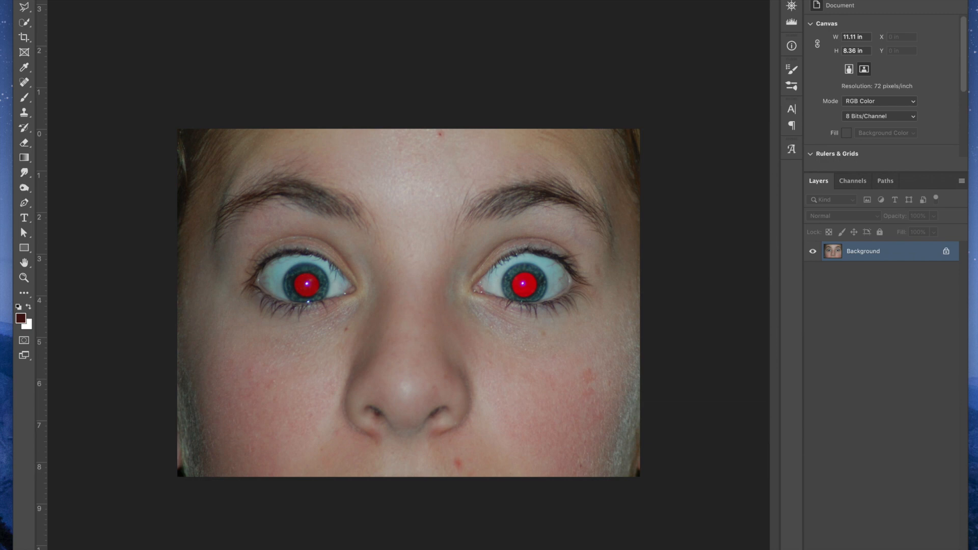
pyautogui.moveTo(846, 549); pyautogui.dragTo(849, 451)
pyautogui.click(900, 444)
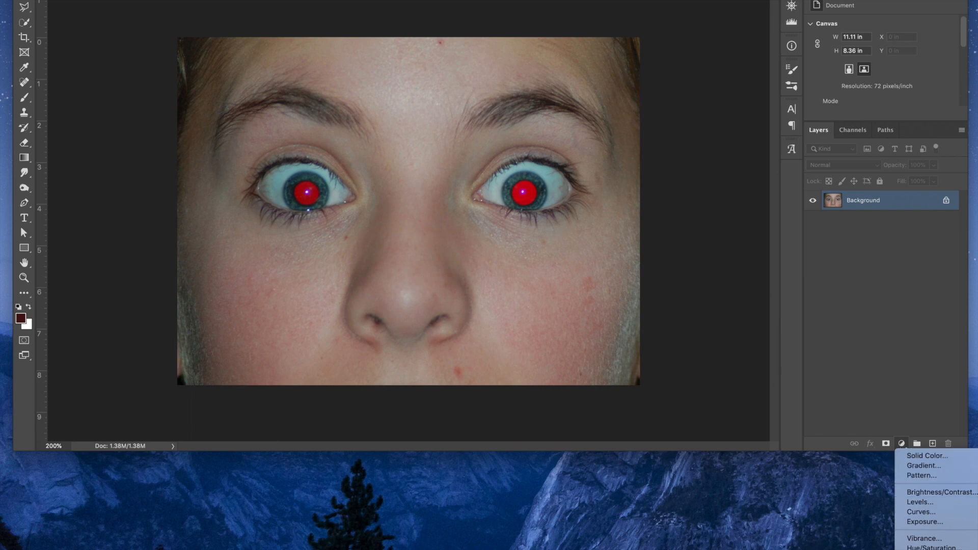
pyautogui.click(928, 549)
pyautogui.moveTo(823, 452); pyautogui.dragTo(825, 549)
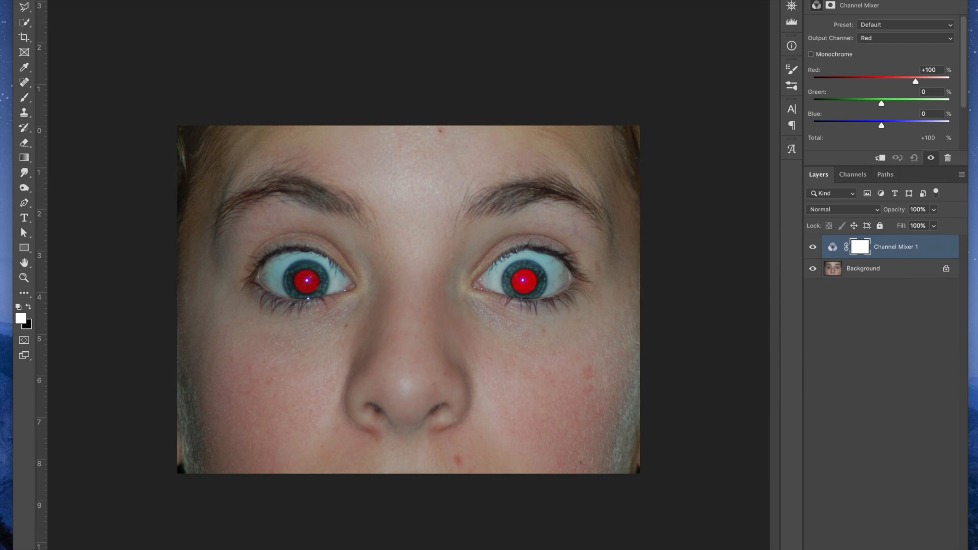
pyautogui.click(351, 0)
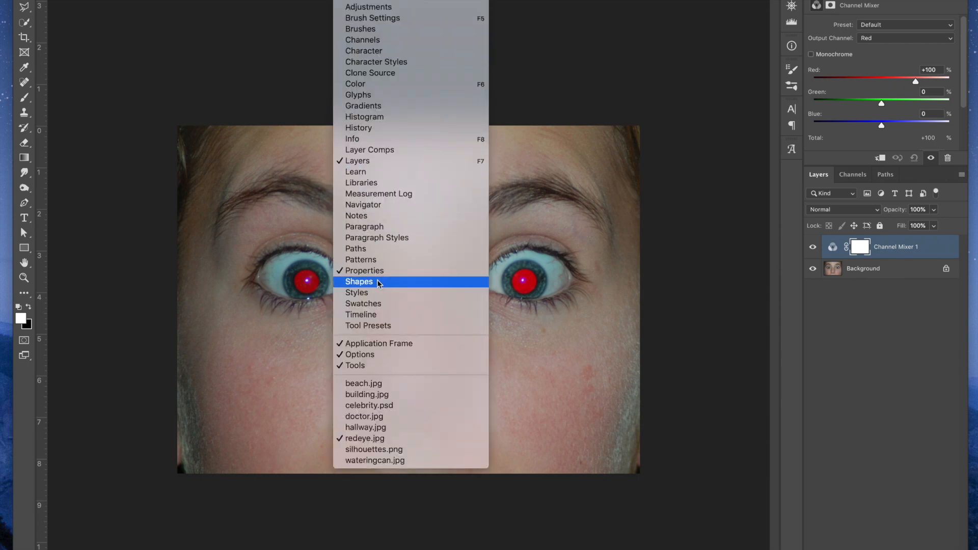
pyautogui.click(844, 152)
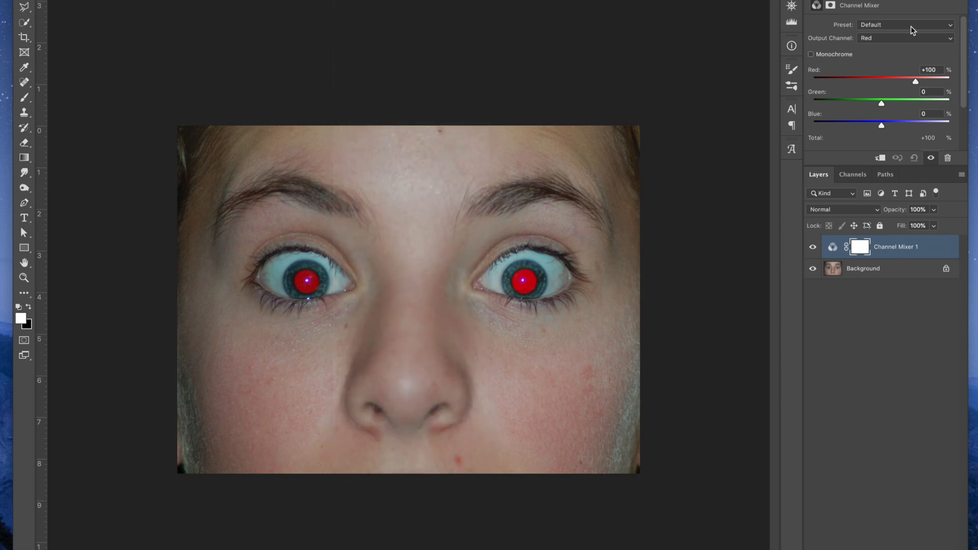
# In the Channel Mixer's Red output channel, set red to 0, green to +50 and blue to +50 percent
pyautogui.click(872, 40)
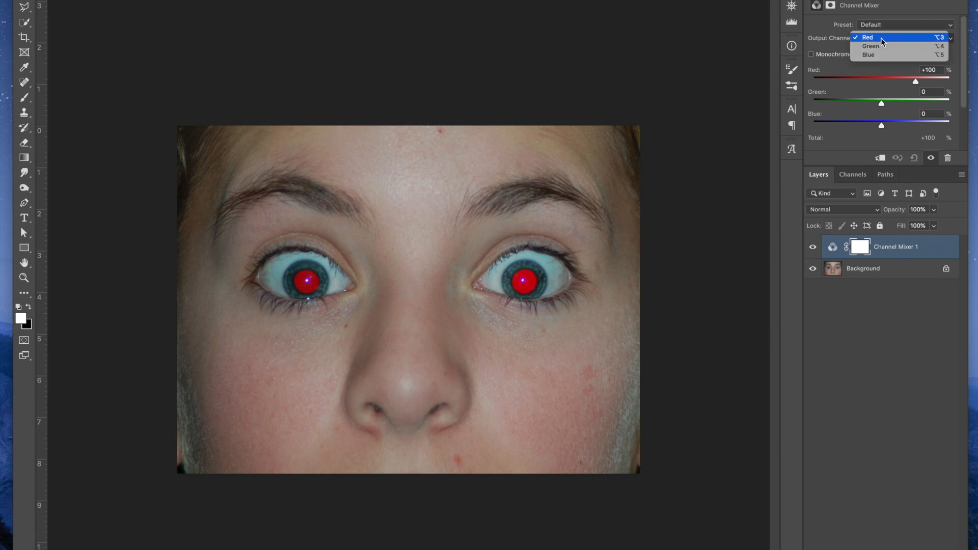
pyautogui.click(830, 48)
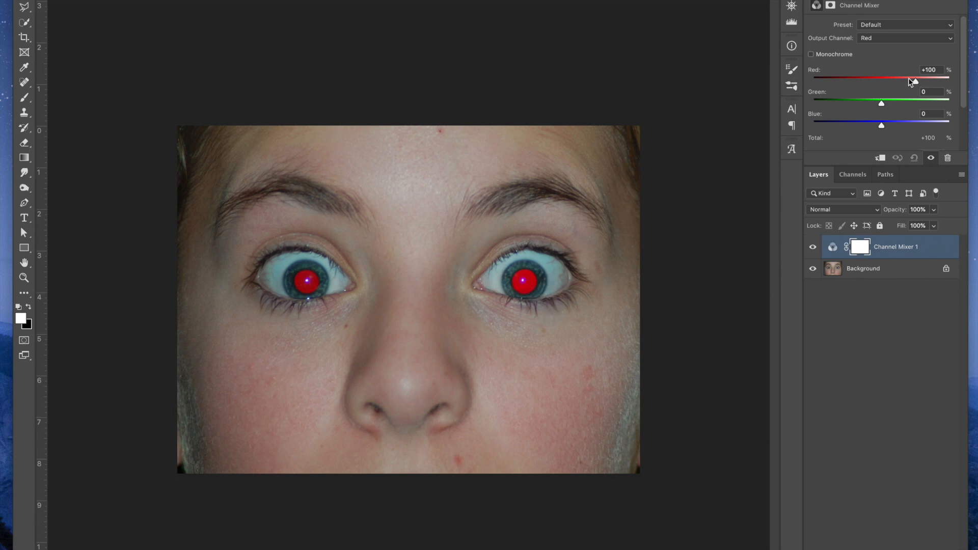
pyautogui.click(926, 70)
pyautogui.write('0')
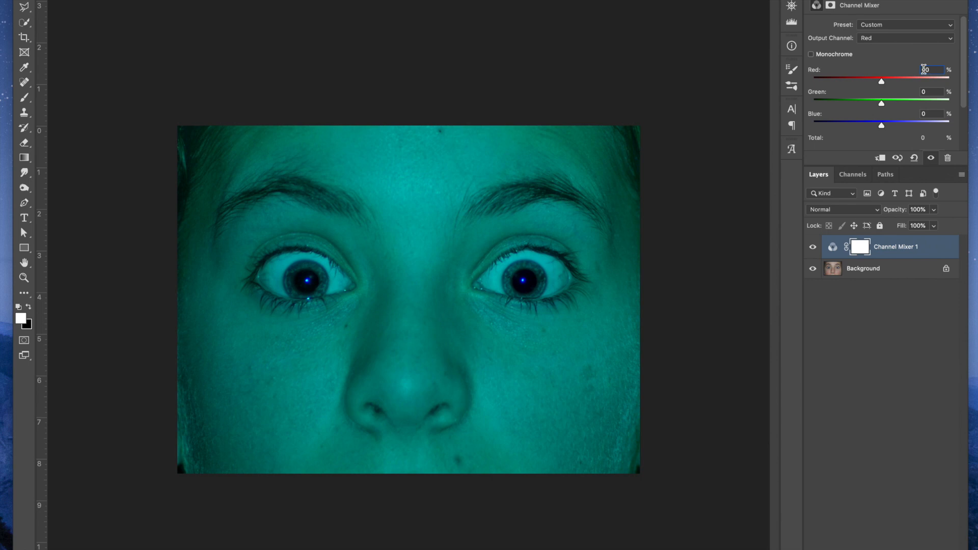
pyautogui.click(923, 91)
pyautogui.write('50')
pyautogui.press('Tab')
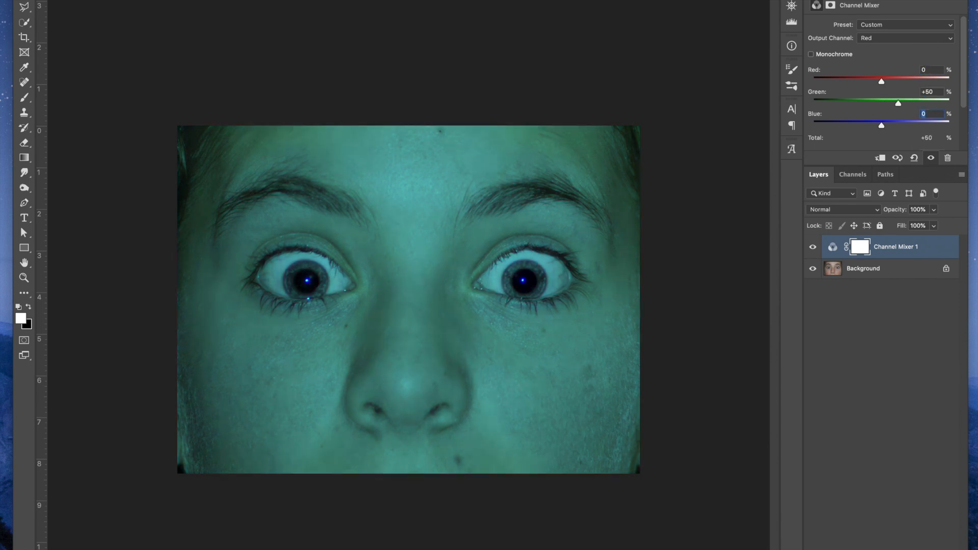
pyautogui.write('50')
pyautogui.press('Return')
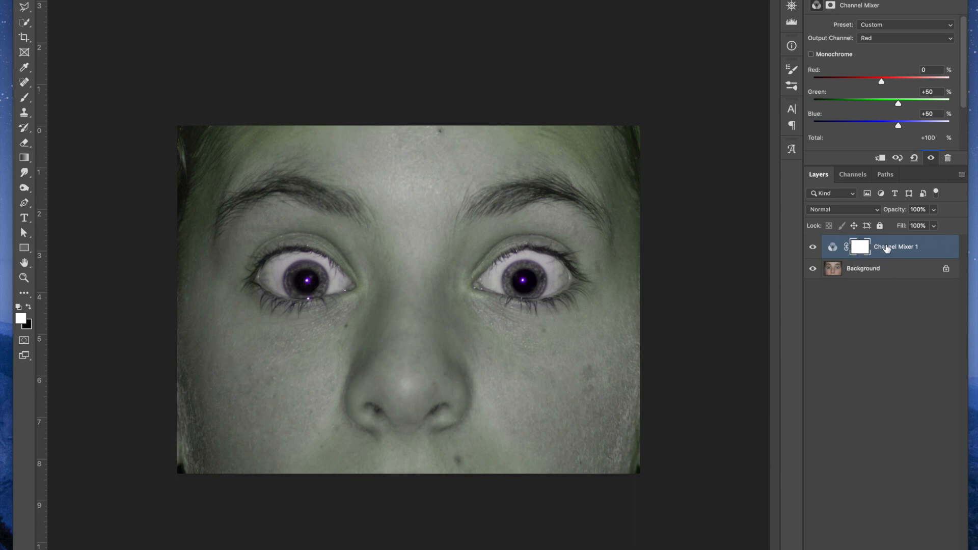
# Rename the Channel Mixer layer as "remove red eye" and toggle its visibility to compare the photo with and without it
pyautogui.doubleClick(892, 247)
pyautogui.write('remove re')
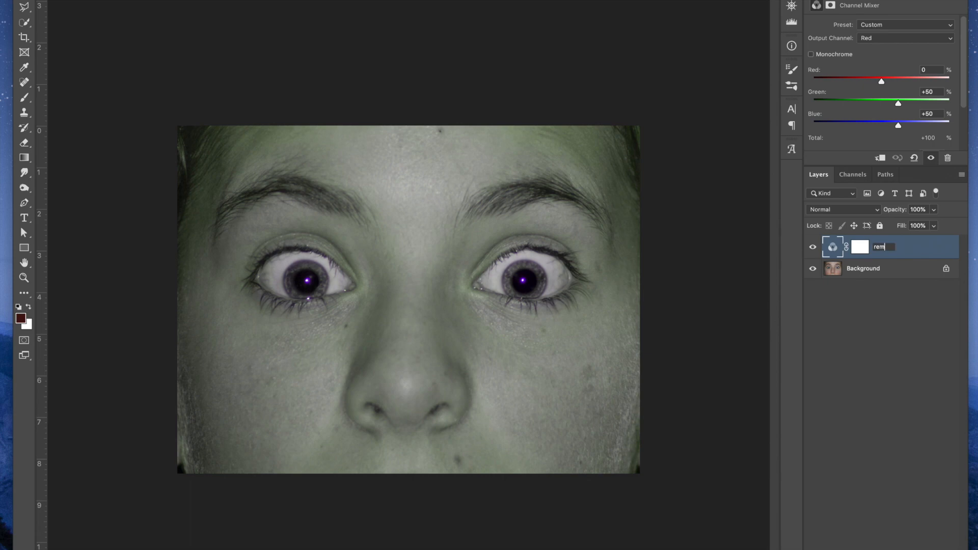
pyautogui.write('ye')
pyautogui.press('Return')
pyautogui.click(813, 248)
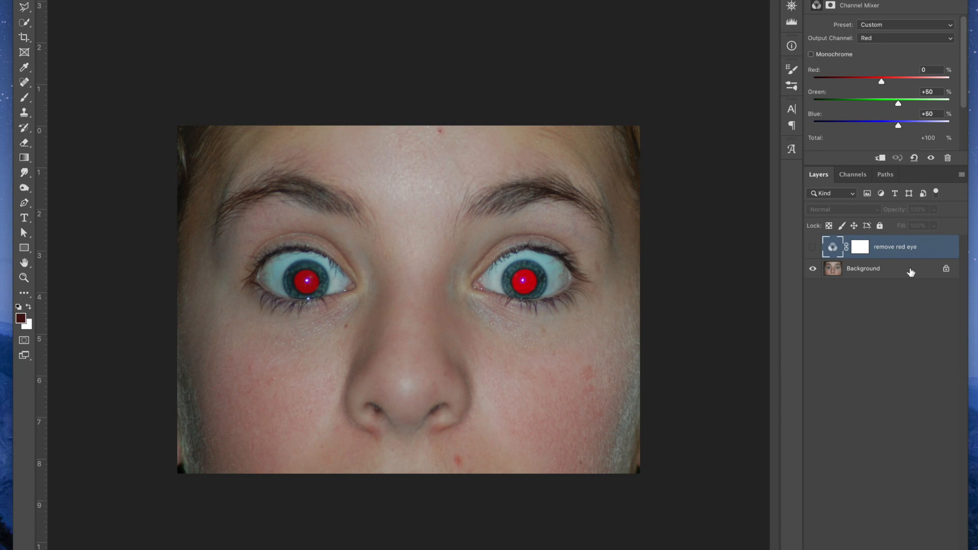
pyautogui.click(812, 248)
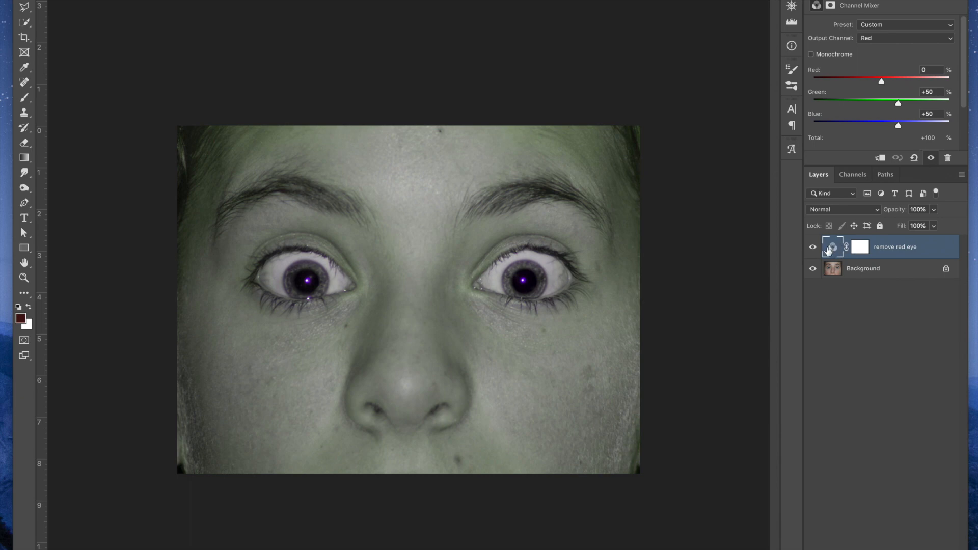
# Target the "remove red eye" layer's mask and choose the Soft Round brush from General Brushes for the Brush tool
pyautogui.click(860, 250)
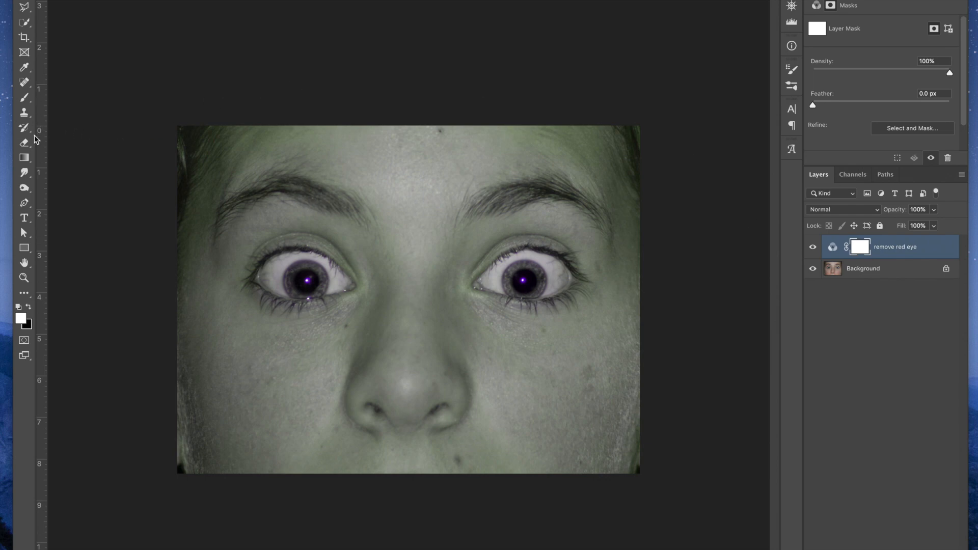
pyautogui.click(25, 98)
pyautogui.click(44, 0)
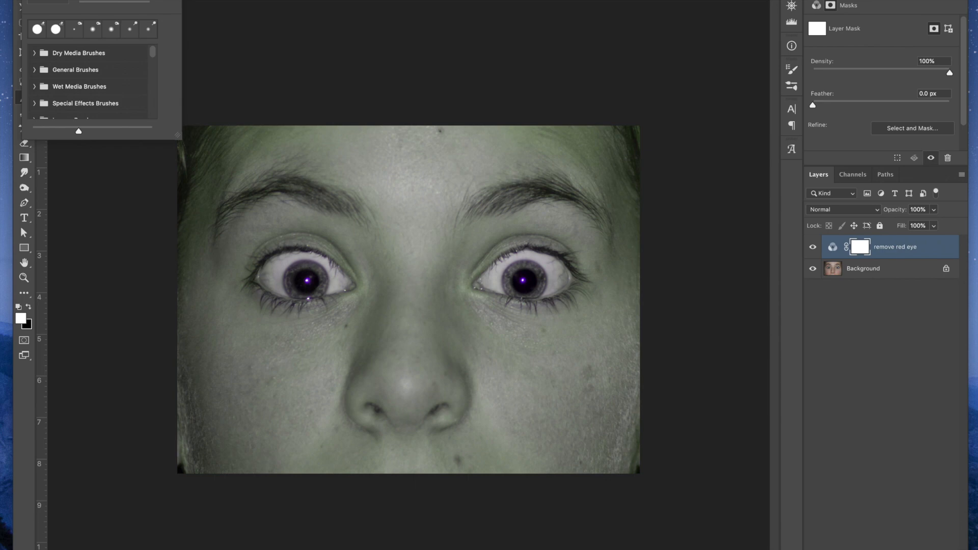
pyautogui.press('Escape')
pyautogui.rightClick(397, 162)
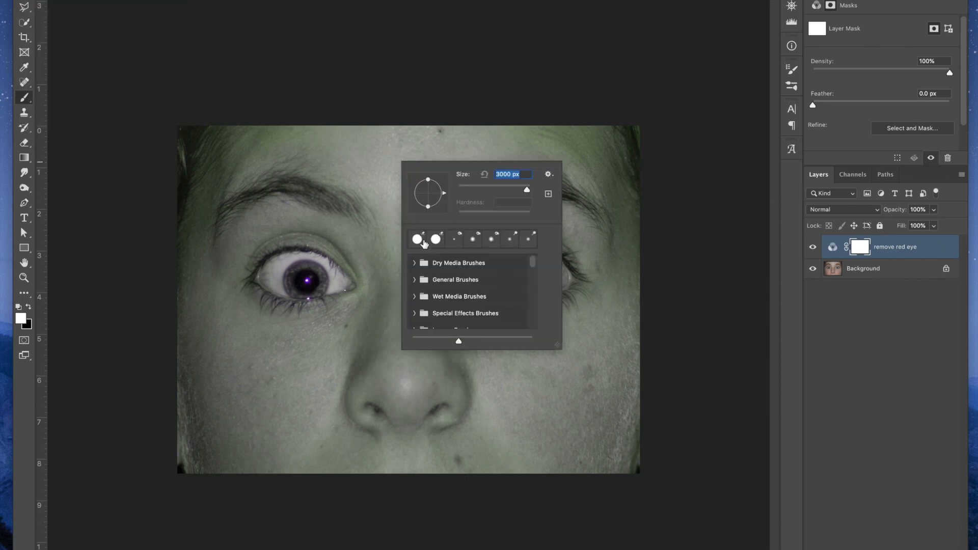
pyautogui.click(415, 280)
pyautogui.click(446, 304)
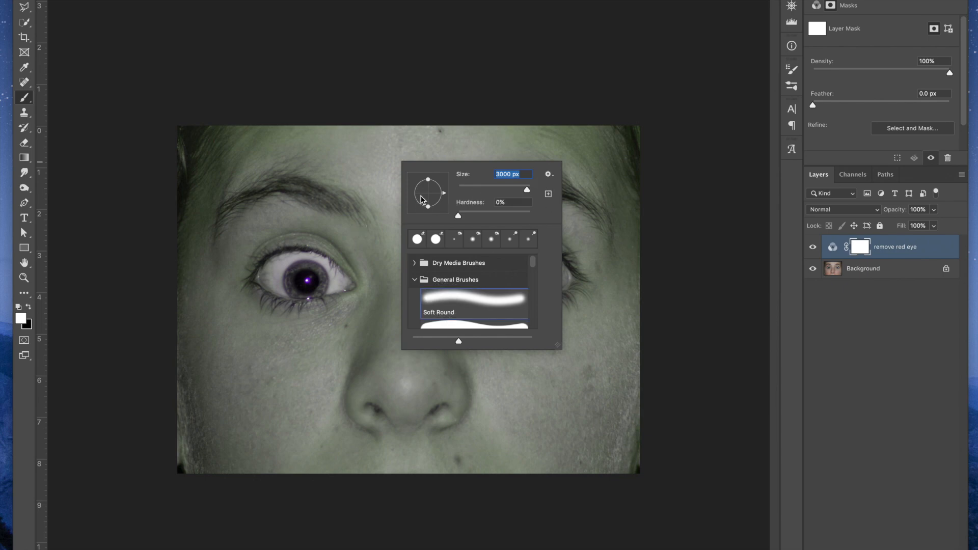
pyautogui.press('Return')
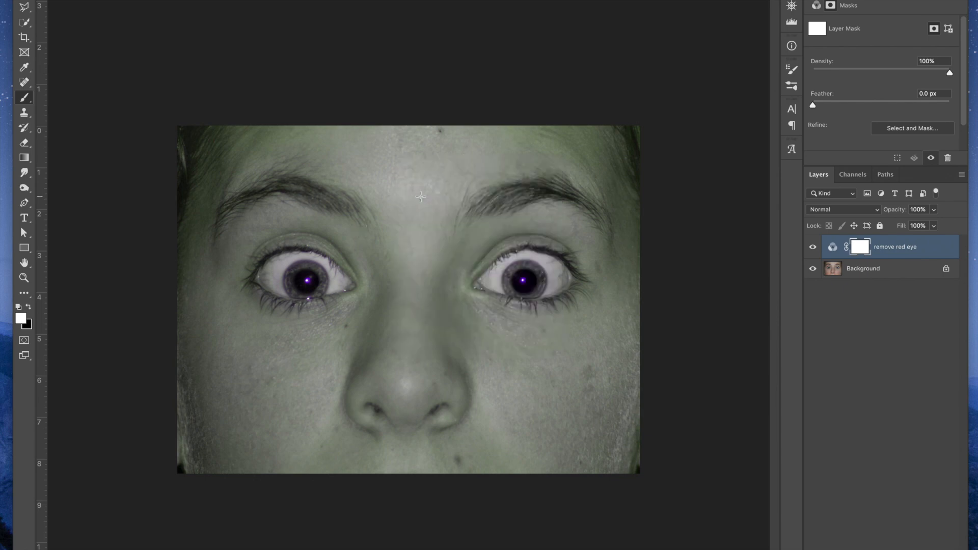
# Reduce the brush to roughly the size of an eye and make black the foreground color
pyautogui.press('[')
pyautogui.press('[')
pyautogui.press('[')
pyautogui.press('[')
pyautogui.press('[')
pyautogui.press('[')
pyautogui.press('[')
pyautogui.press('[')
pyautogui.press('[')
pyautogui.press('[')
pyautogui.press('[')
pyautogui.press('[')
pyautogui.press('[')
pyautogui.press('[')
pyautogui.press(']')
pyautogui.press(']')
pyautogui.press(']')
pyautogui.click(28, 307)
pyautogui.press('x')
pyautogui.press('x')
pyautogui.press('x')
pyautogui.press('x')
# Paint black on the mask across the forehead and the lower face, and toggle the layer's visibility to compare
pyautogui.click(212, 161)
pyautogui.moveTo(212, 161); pyautogui.dragTo(659, 158)
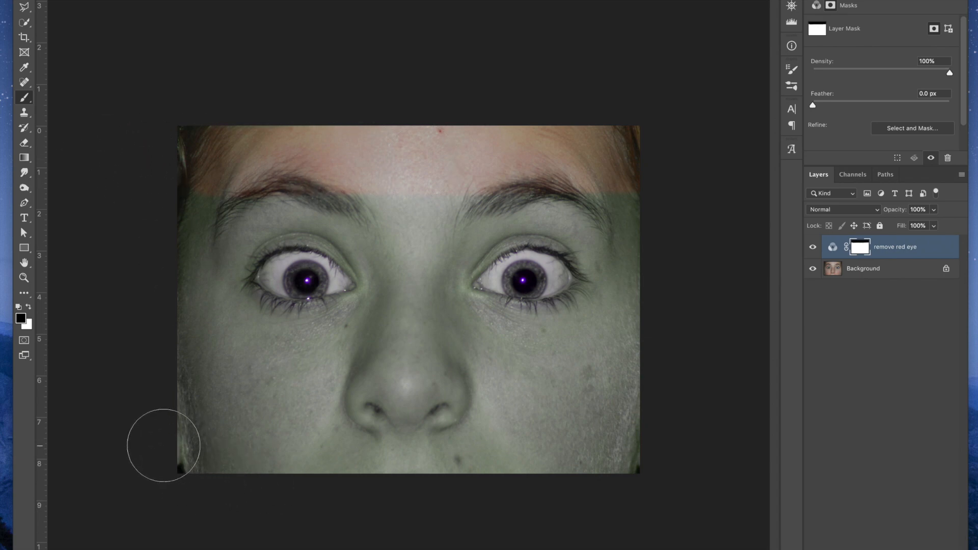
pyautogui.moveTo(174, 442); pyautogui.dragTo(659, 437)
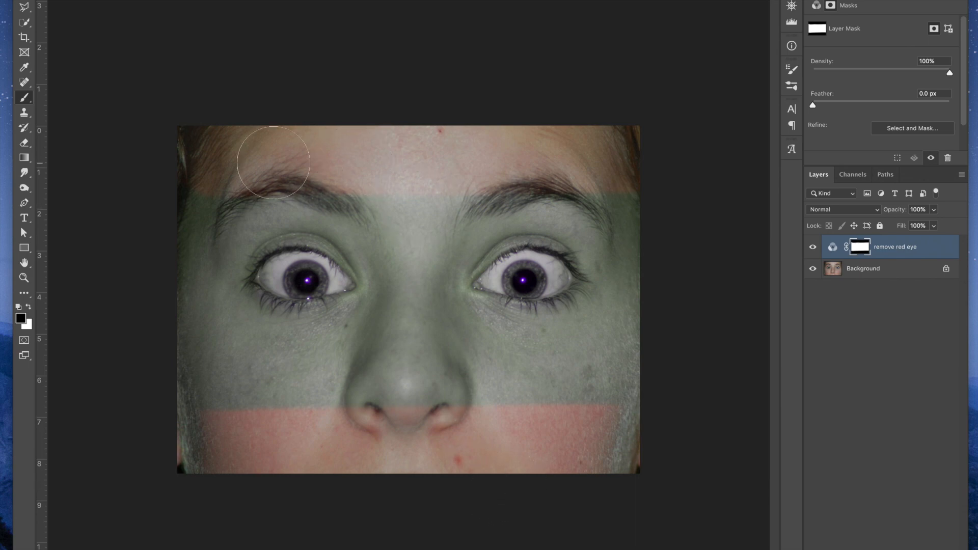
pyautogui.click(812, 248)
pyautogui.click(813, 248)
# Display the layer mask on its own, extend both black bands toward the eyes, and return to the normal image view
pyautogui.keyDown('alt'); pyautogui.click(861, 249); pyautogui.keyUp('alt')
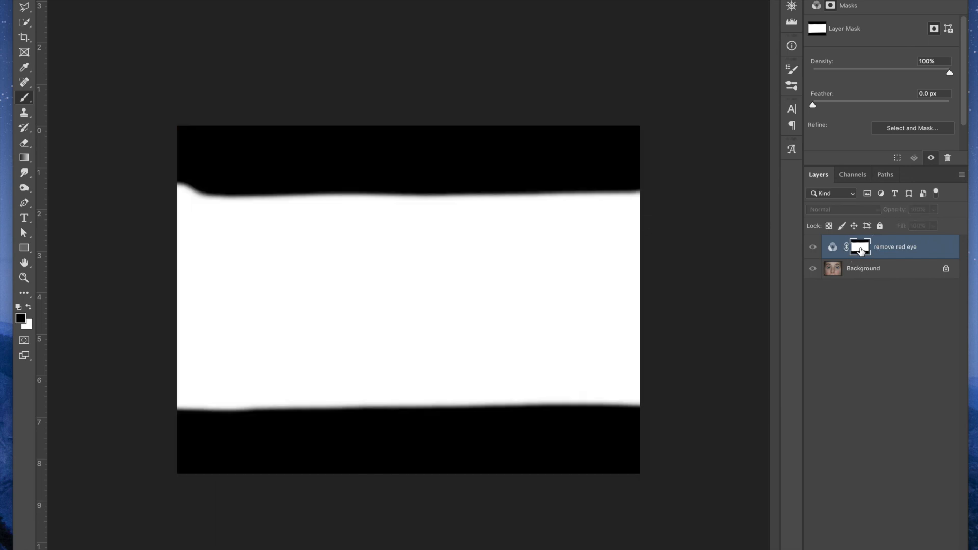
pyautogui.click(168, 176)
pyautogui.moveTo(168, 176); pyautogui.dragTo(664, 166)
pyautogui.moveTo(639, 404)
pyautogui.mouseDown()
pyautogui.moveTo(475, 395)
pyautogui.moveTo(196, 404)
pyautogui.moveTo(189, 380)
pyautogui.mouseUp()
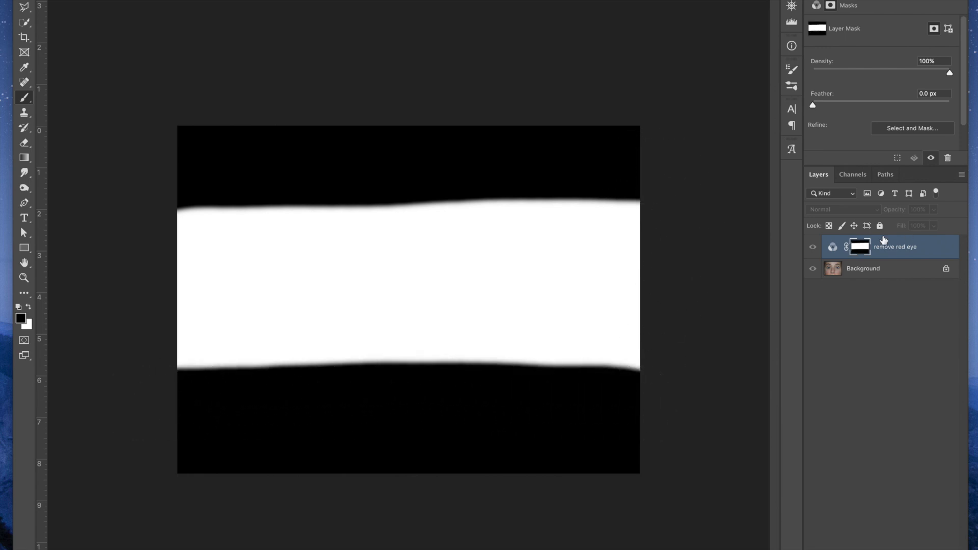
pyautogui.keyDown('alt'); pyautogui.click(859, 247); pyautogui.keyUp('alt')
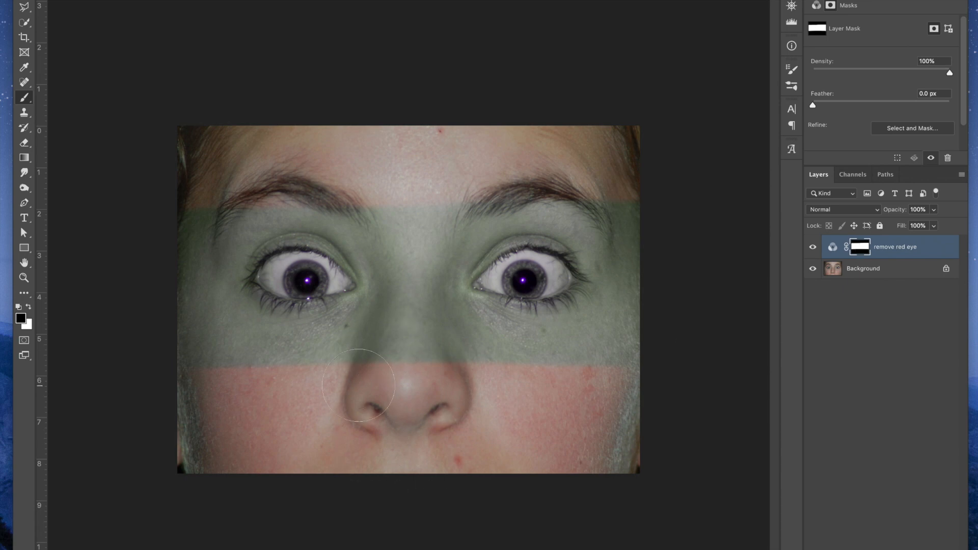
# Paint black on the mask over the nose, cheeks and the skin around both eyes, up to the eyelids and eyebrows
pyautogui.moveTo(372, 381)
pyautogui.mouseDown()
pyautogui.moveTo(393, 330)
pyautogui.moveTo(405, 241)
pyautogui.moveTo(385, 182)
pyautogui.moveTo(427, 332)
pyautogui.moveTo(467, 381)
pyautogui.mouseUp()
pyautogui.moveTo(441, 283)
pyautogui.mouseDown()
pyautogui.moveTo(500, 208)
pyautogui.moveTo(568, 185)
pyautogui.moveTo(648, 209)
pyautogui.mouseUp()
pyautogui.moveTo(639, 252)
pyautogui.mouseDown()
pyautogui.moveTo(617, 268)
pyautogui.moveTo(581, 226)
pyautogui.moveTo(494, 213)
pyautogui.moveTo(436, 263)
pyautogui.moveTo(434, 302)
pyautogui.moveTo(508, 335)
pyautogui.moveTo(560, 337)
pyautogui.moveTo(618, 313)
pyautogui.moveTo(565, 340)
pyautogui.moveTo(601, 295)
pyautogui.moveTo(625, 413)
pyautogui.moveTo(662, 377)
pyautogui.mouseUp()
pyautogui.moveTo(367, 325)
pyautogui.mouseDown()
pyautogui.moveTo(326, 336)
pyautogui.moveTo(188, 332)
pyautogui.moveTo(188, 382)
pyautogui.moveTo(193, 320)
pyautogui.moveTo(231, 315)
pyautogui.mouseUp()
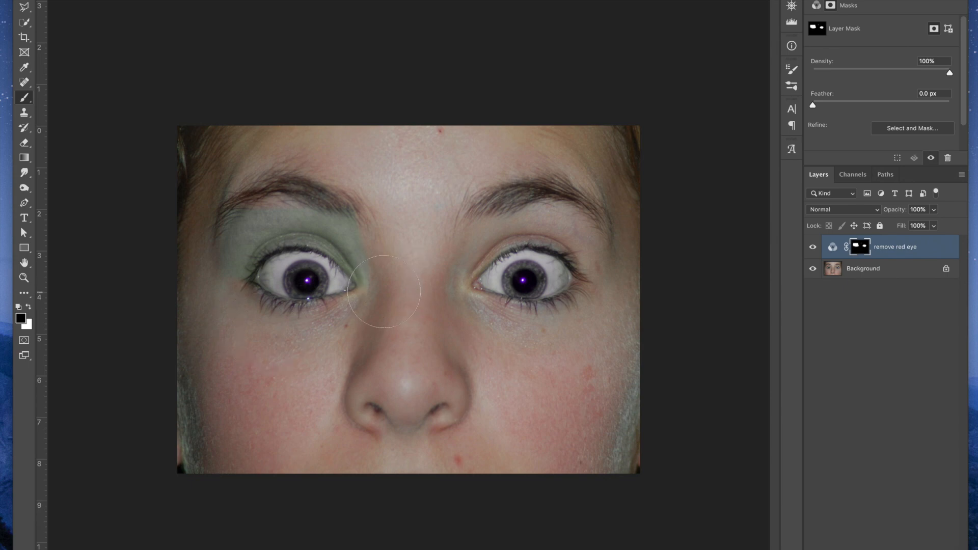
pyautogui.moveTo(395, 281); pyautogui.dragTo(360, 236)
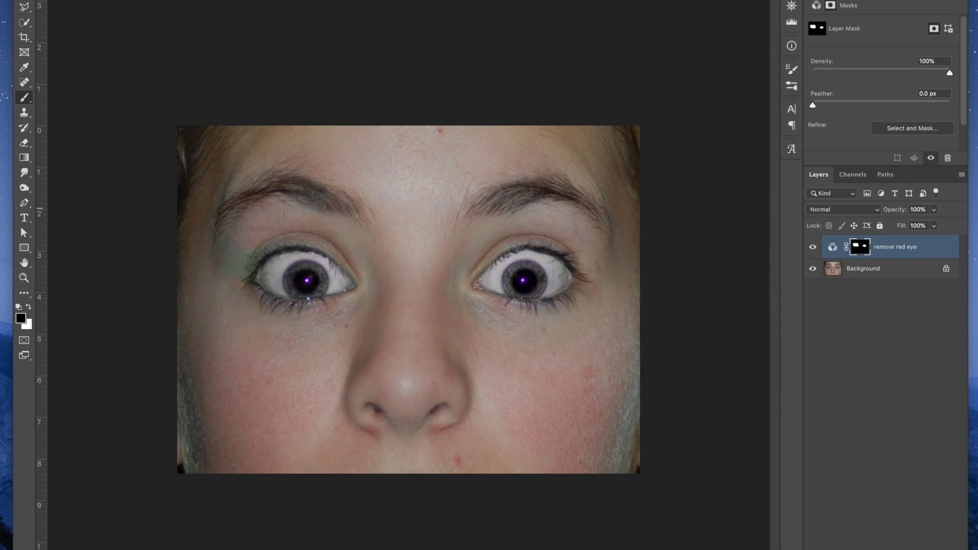
pyautogui.moveTo(211, 270); pyautogui.dragTo(217, 268)
pyautogui.moveTo(228, 261); pyautogui.dragTo(366, 240)
# Resize the brush and paint black on the mask over the whites and irises around both pupils
pyautogui.press(']')
pyautogui.press(']')
pyautogui.press(']')
pyautogui.press(']')
pyautogui.moveTo(306, 252)
pyautogui.mouseDown()
pyautogui.moveTo(267, 305)
pyautogui.moveTo(274, 267)
pyautogui.moveTo(289, 253)
pyautogui.moveTo(335, 259)
pyautogui.moveTo(339, 276)
pyautogui.moveTo(323, 311)
pyautogui.moveTo(276, 302)
pyautogui.moveTo(289, 313)
pyautogui.moveTo(329, 303)
pyautogui.moveTo(326, 275)
pyautogui.mouseUp()
pyautogui.moveTo(486, 277)
pyautogui.mouseDown()
pyautogui.moveTo(507, 244)
pyautogui.moveTo(533, 238)
pyautogui.moveTo(567, 260)
pyautogui.moveTo(570, 304)
pyautogui.moveTo(557, 265)
pyautogui.moveTo(526, 251)
pyautogui.moveTo(499, 258)
pyautogui.moveTo(493, 305)
pyautogui.moveTo(538, 311)
pyautogui.moveTo(552, 298)
pyautogui.moveTo(488, 300)
pyautogui.moveTo(490, 288)
pyautogui.moveTo(615, 320)
pyautogui.mouseUp()
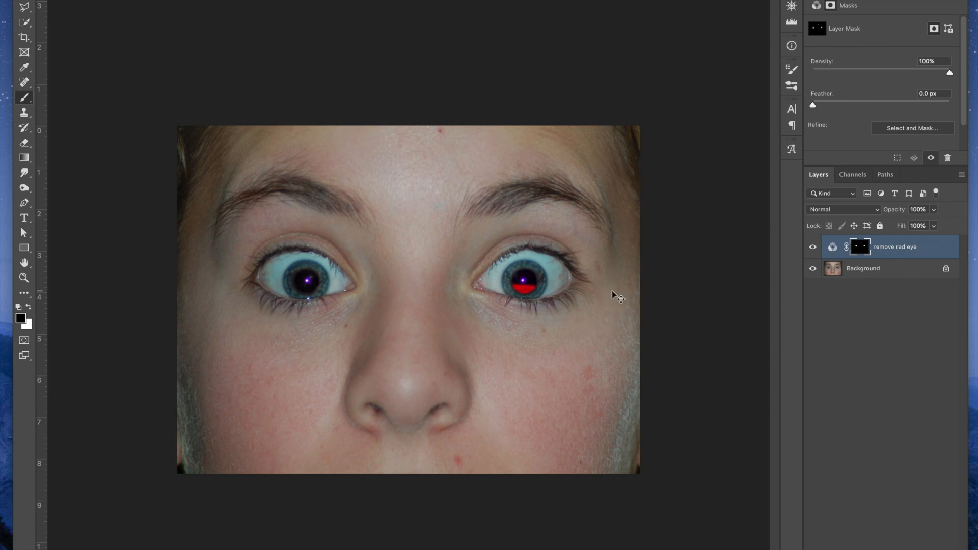
# Swap the foreground color to white and paint the mask over the red lower half of the pupil to restore the correction
pyautogui.hotkey('ctrl', '+')
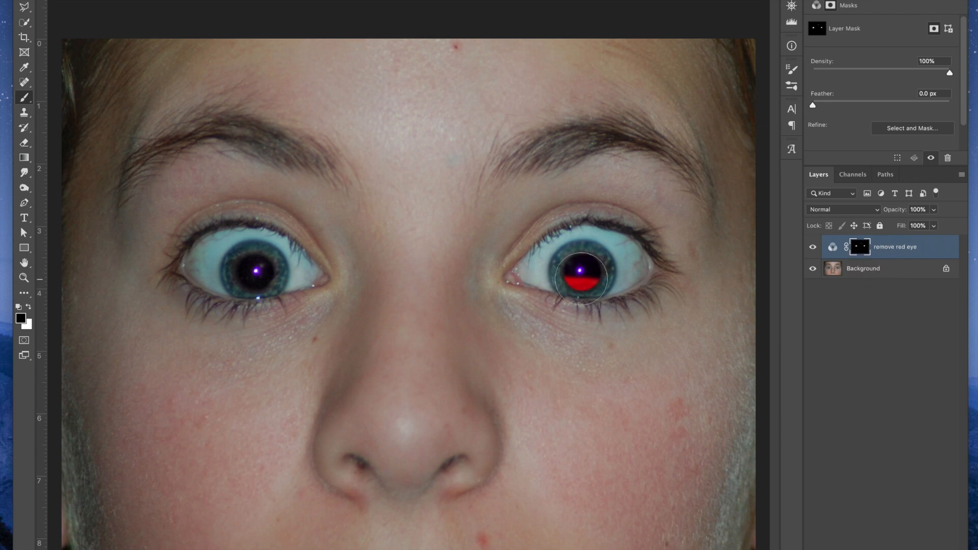
pyautogui.press('x')
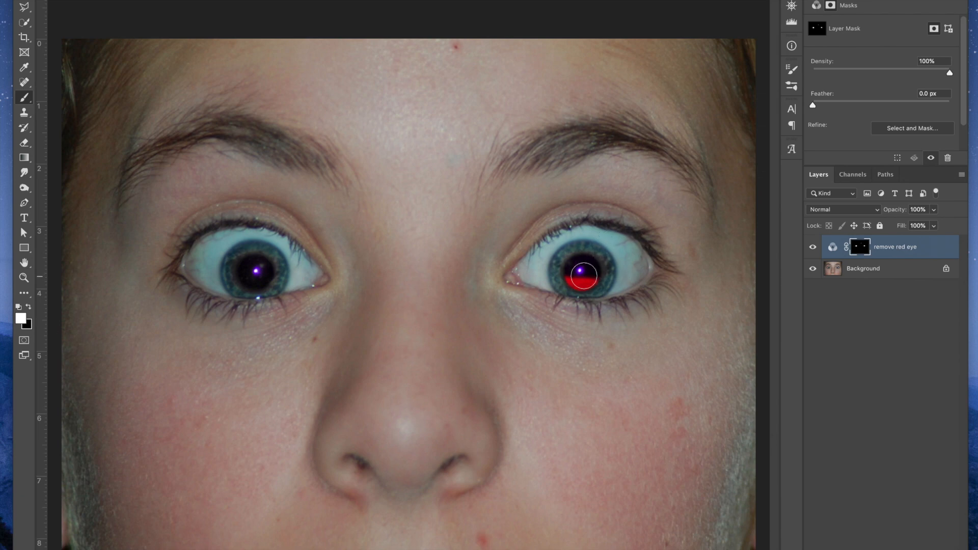
pyautogui.moveTo(581, 275)
pyautogui.mouseDown()
pyautogui.moveTo(571, 274)
pyautogui.moveTo(593, 276)
pyautogui.moveTo(571, 274)
pyautogui.mouseUp()
pyautogui.scroll(1, 433, 296)
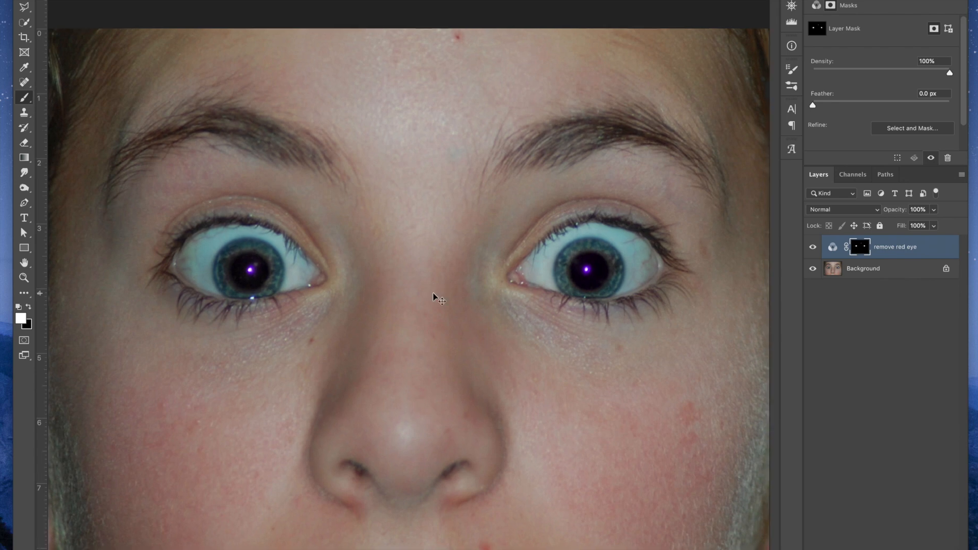
pyautogui.scroll(-1, 434, 295)
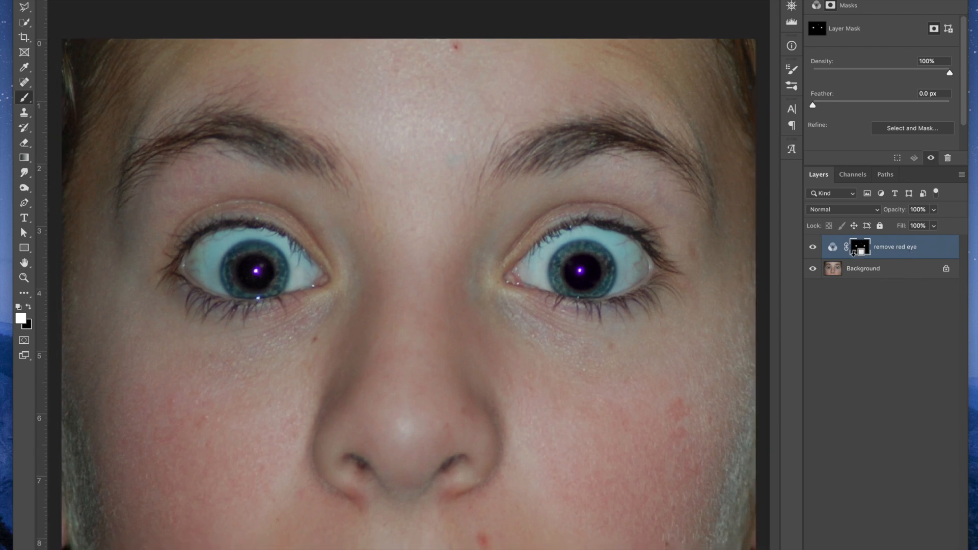
# Display the layer mask on its own, paint the stray specks outside the two pupil spots black, and return to the normal image view
pyautogui.keyDown('alt'); pyautogui.click(864, 245); pyautogui.keyUp('alt')
pyautogui.moveTo(434, 168)
pyautogui.mouseDown()
pyautogui.moveTo(456, 144)
pyautogui.moveTo(450, 162)
pyautogui.moveTo(461, 165)
pyautogui.mouseUp()
pyautogui.press('x')
pyautogui.press(']')
pyautogui.moveTo(330, 293); pyautogui.dragTo(333, 283)
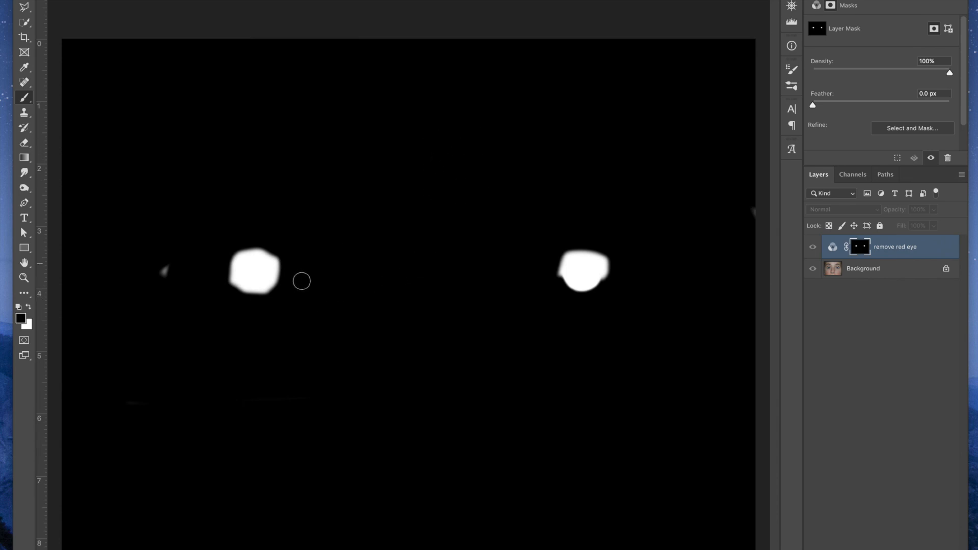
pyautogui.moveTo(162, 284); pyautogui.dragTo(168, 266)
pyautogui.keyDown('alt'); pyautogui.click(860, 250); pyautogui.keyUp('alt')
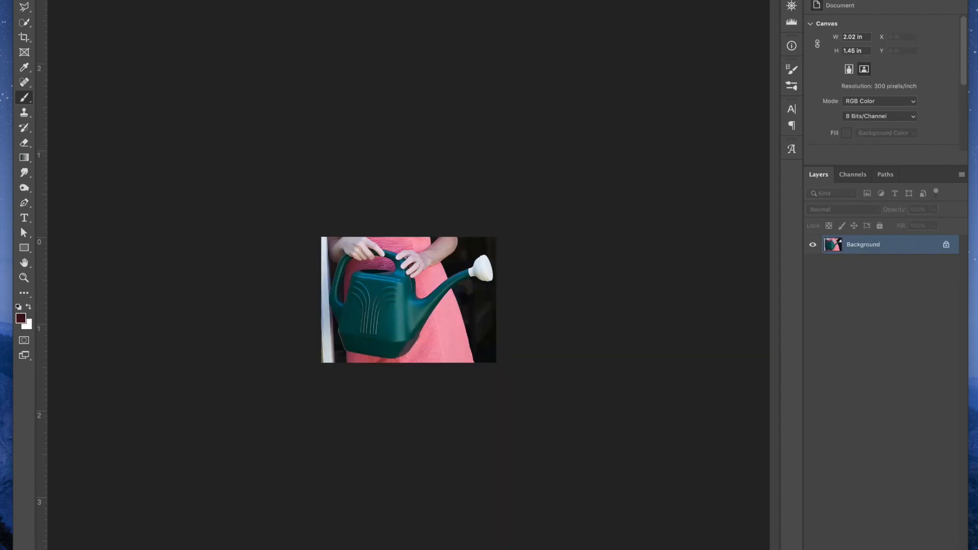
# Select the green body, handle and spout of the watering can in the other image with the Quick Selection tool
pyautogui.press('super+plus')
pyautogui.press('super+plus')
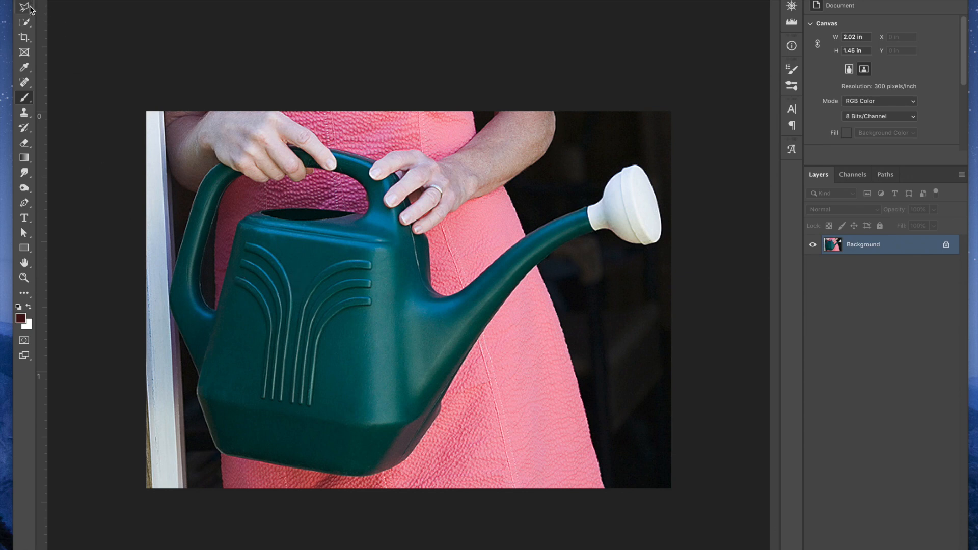
pyautogui.click(24, 22)
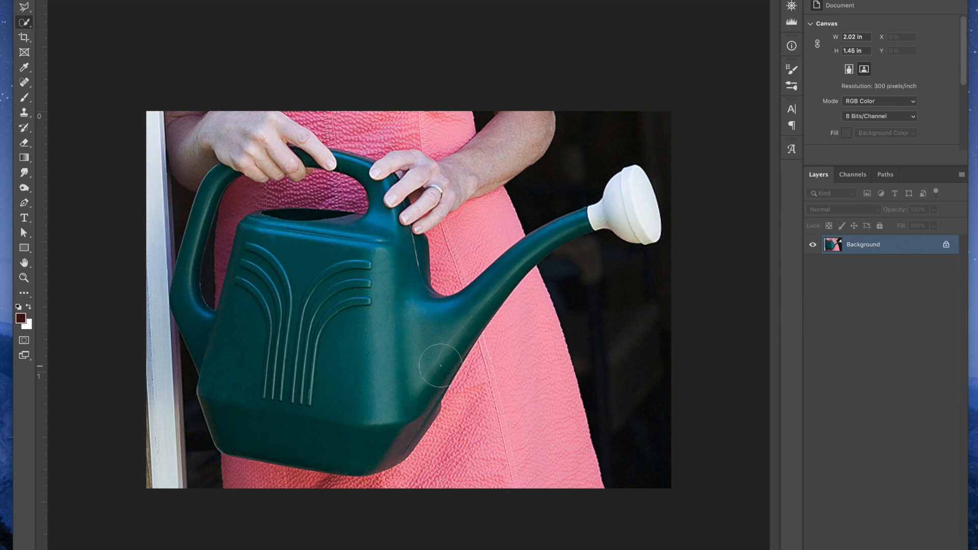
pyautogui.moveTo(392, 308)
pyautogui.mouseDown()
pyautogui.moveTo(343, 268)
pyautogui.moveTo(305, 270)
pyautogui.moveTo(295, 292)
pyautogui.mouseUp()
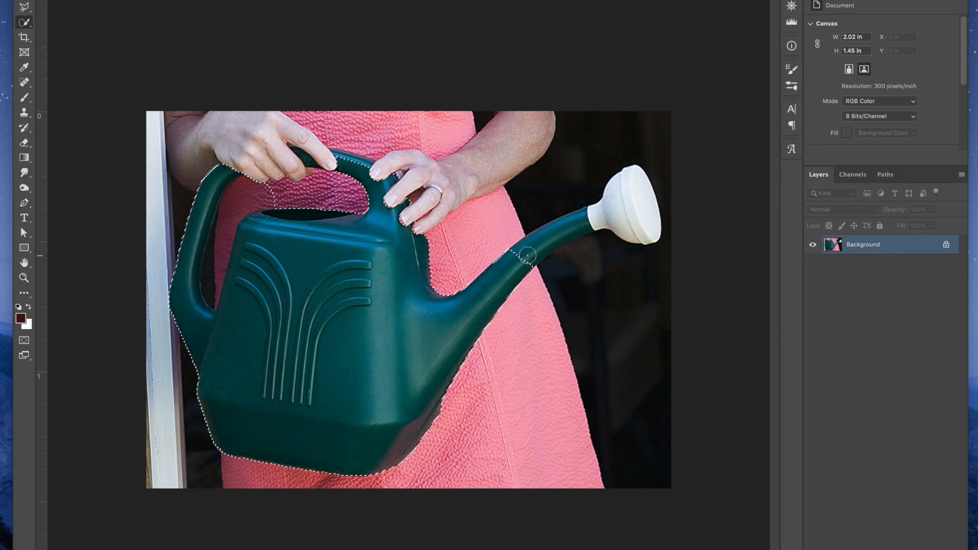
pyautogui.moveTo(530, 248); pyautogui.dragTo(588, 214)
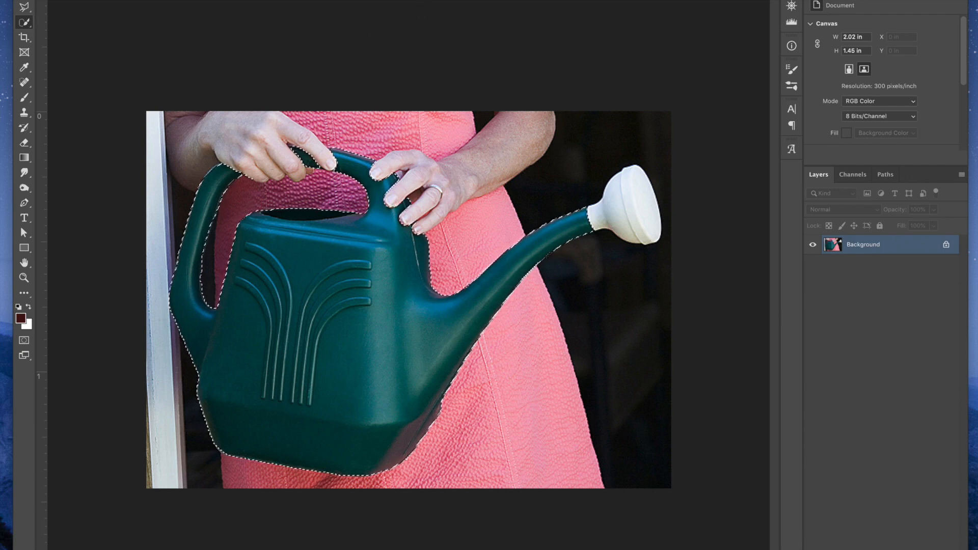
# Refine the selection in Select and Mask with Smart Radius on, Radius 1 px, Smooth 4 and Shift Edge -86%, and apply it
pyautogui.press('super+alt+r')
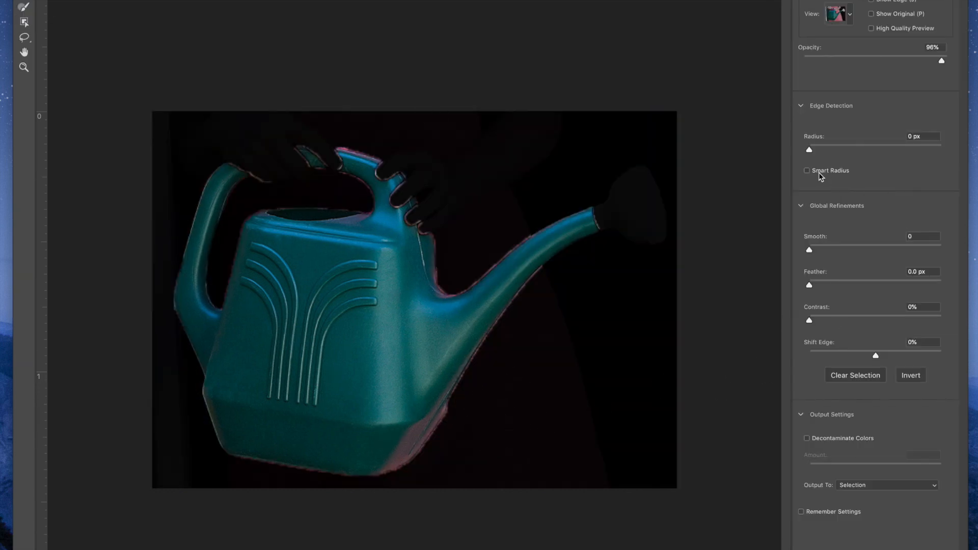
pyautogui.moveTo(810, 150); pyautogui.dragTo(815, 148)
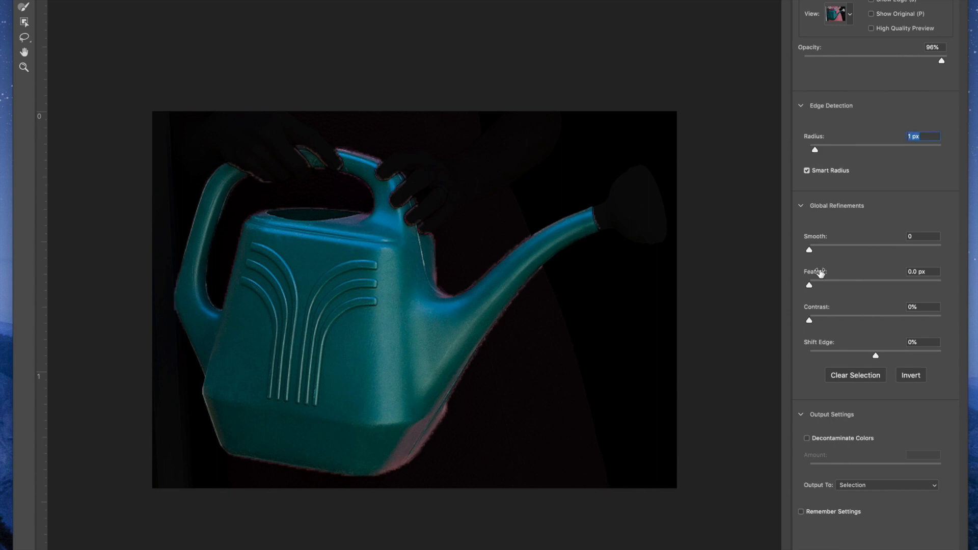
pyautogui.moveTo(808, 250); pyautogui.dragTo(815, 251)
pyautogui.moveTo(875, 355); pyautogui.dragTo(818, 356)
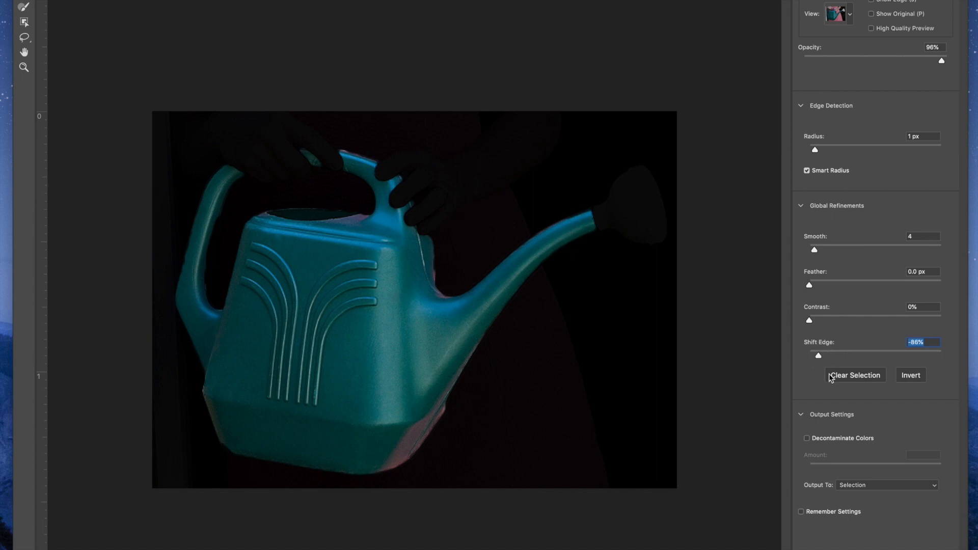
pyautogui.press('Return')
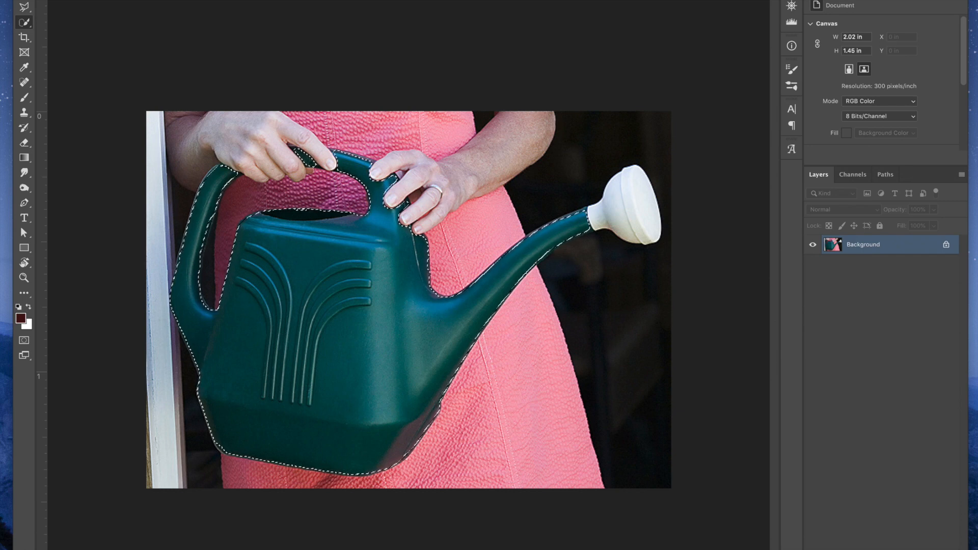
# Add a Hue/Saturation adjustment layer masked to the watering can selection and set its Hue to +93
pyautogui.moveTo(823, 549); pyautogui.dragTo(823, 490)
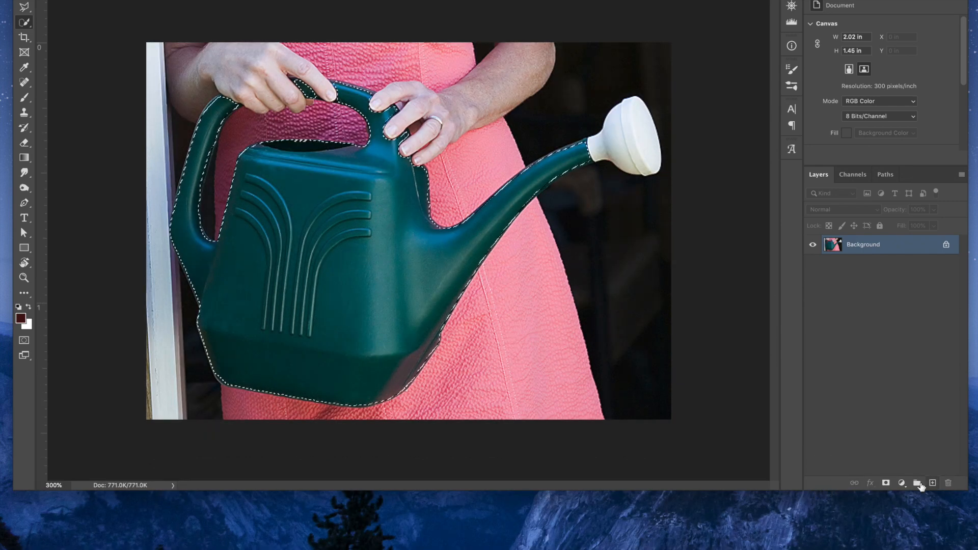
pyautogui.click(901, 482)
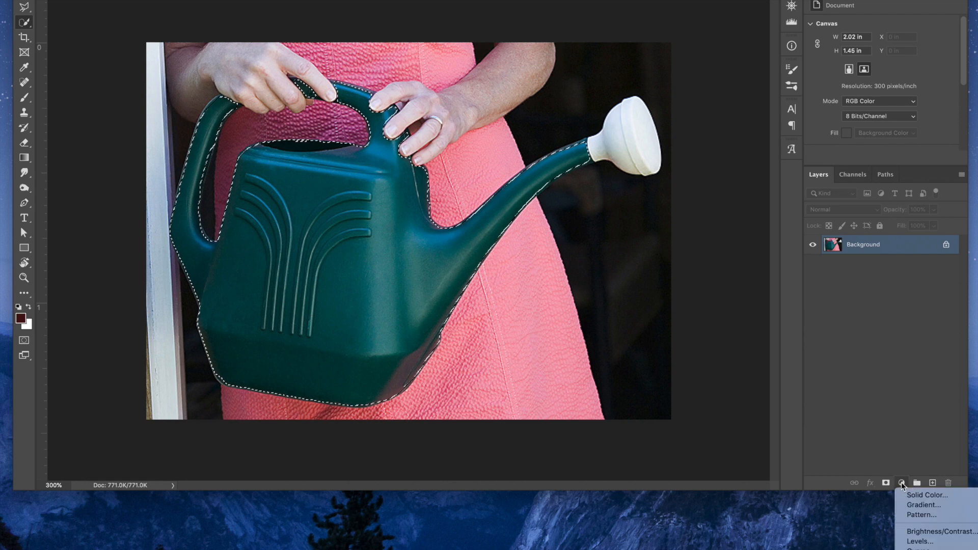
pyautogui.click(928, 549)
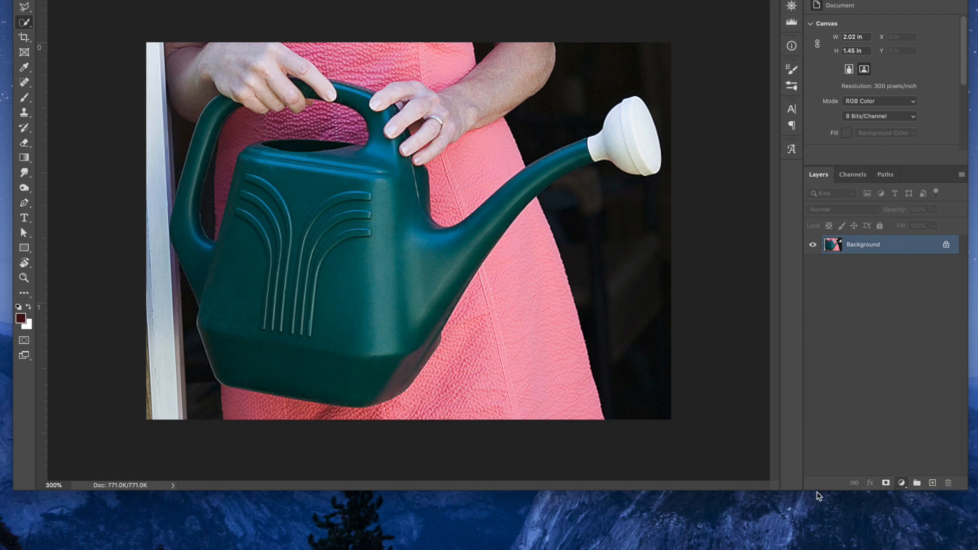
pyautogui.moveTo(819, 491); pyautogui.dragTo(821, 549)
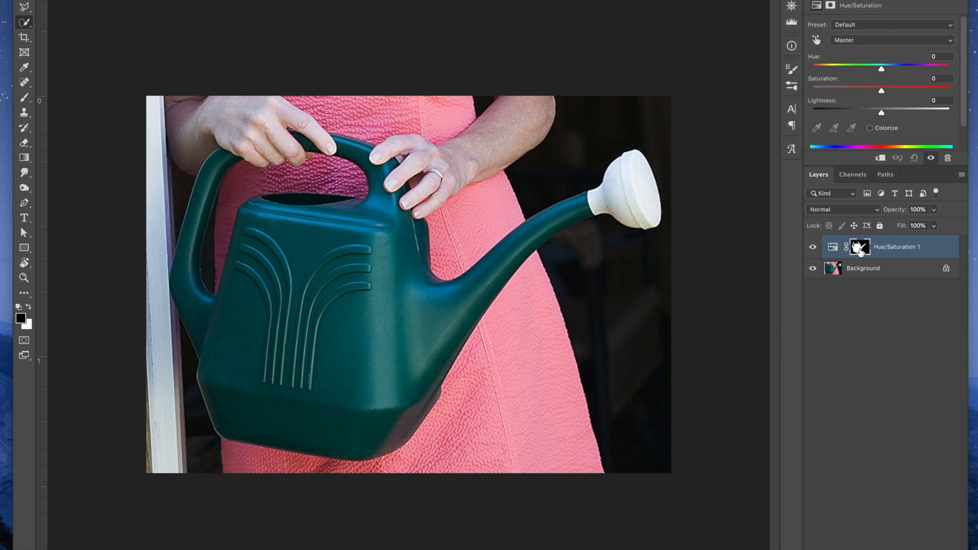
pyautogui.moveTo(884, 70); pyautogui.dragTo(926, 71)
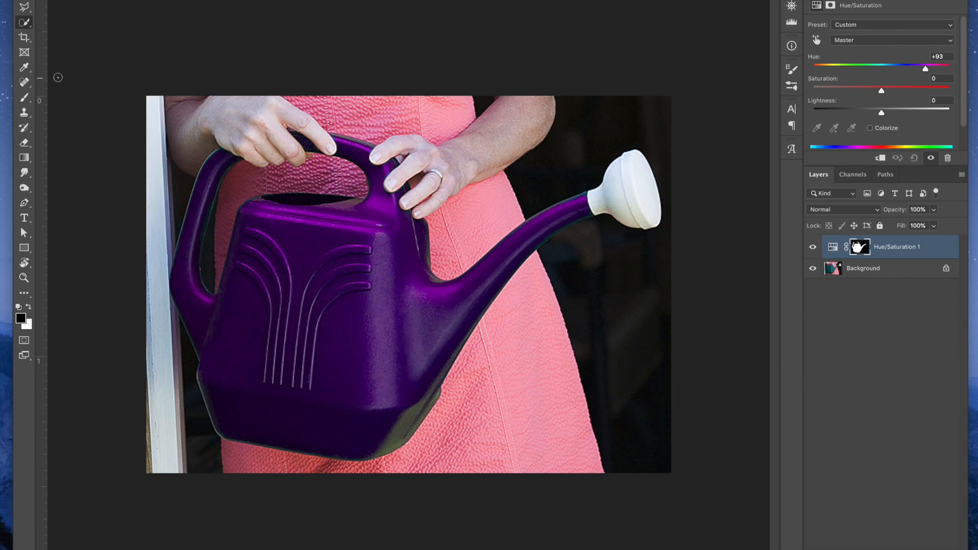
# Make white the foreground color and paint a patch on the mask over the lower part of the dress with the Brush tool
pyautogui.click(24, 97)
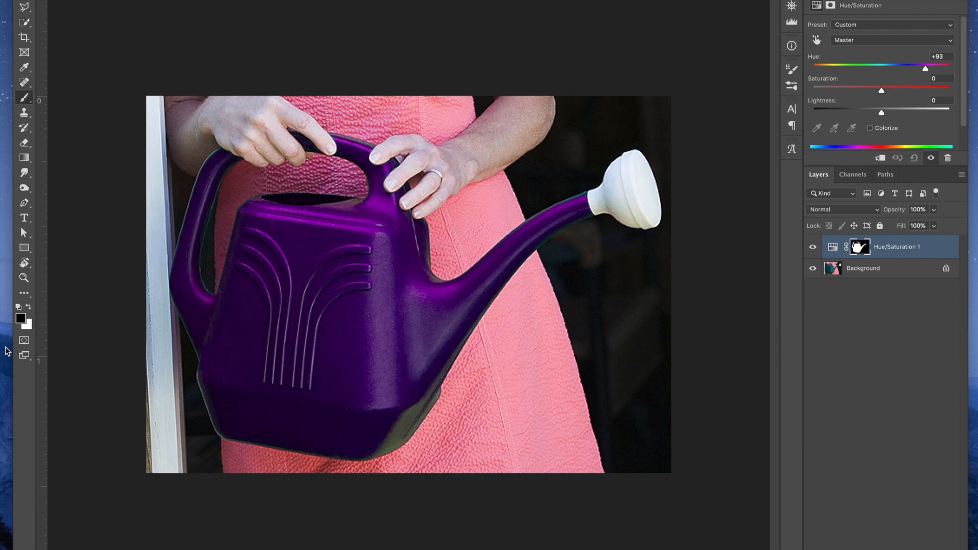
pyautogui.click(28, 307)
pyautogui.moveTo(522, 365)
pyautogui.mouseDown()
pyautogui.moveTo(525, 387)
pyautogui.moveTo(521, 360)
pyautogui.moveTo(512, 377)
pyautogui.moveTo(519, 393)
pyautogui.moveTo(547, 375)
pyautogui.moveTo(526, 379)
pyautogui.moveTo(502, 417)
pyautogui.moveTo(529, 422)
pyautogui.moveTo(555, 394)
pyautogui.mouseUp()
pyautogui.press('[')
pyautogui.press('[')
pyautogui.press('[')
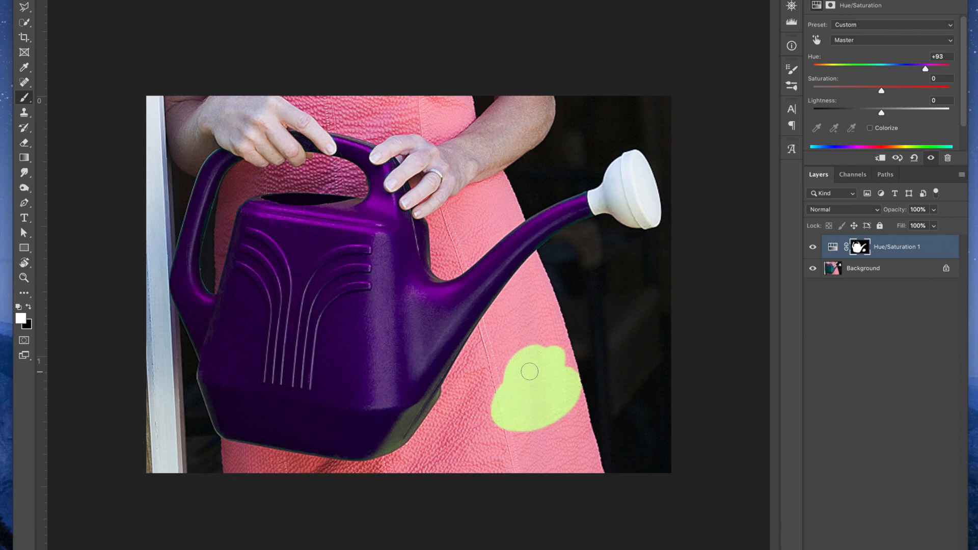
# Swap to black, adjust the brush size, and paint the patch on the dress out of the mask
pyautogui.press('x')
pyautogui.press(']')
pyautogui.press(']')
pyautogui.press(']')
pyautogui.moveTo(547, 429)
pyautogui.mouseDown()
pyautogui.moveTo(510, 412)
pyautogui.moveTo(490, 424)
pyautogui.moveTo(505, 397)
pyautogui.moveTo(489, 417)
pyautogui.moveTo(509, 354)
pyautogui.moveTo(543, 309)
pyautogui.moveTo(520, 349)
pyautogui.moveTo(542, 352)
pyautogui.moveTo(548, 367)
pyautogui.moveTo(539, 419)
pyautogui.moveTo(565, 429)
pyautogui.moveTo(549, 432)
pyautogui.moveTo(572, 410)
pyautogui.mouseUp()
pyautogui.press('[')
pyautogui.press('[')
pyautogui.press('[')
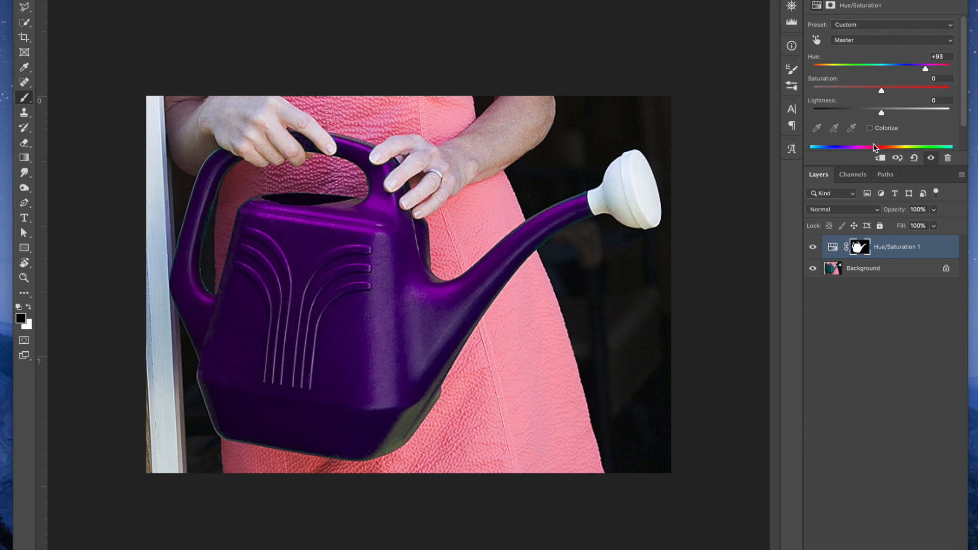
# Enable Colorize on the Hue/Saturation layer and set Hue to 232 and Saturation to 39
pyautogui.scroll(-1, 873, 148)
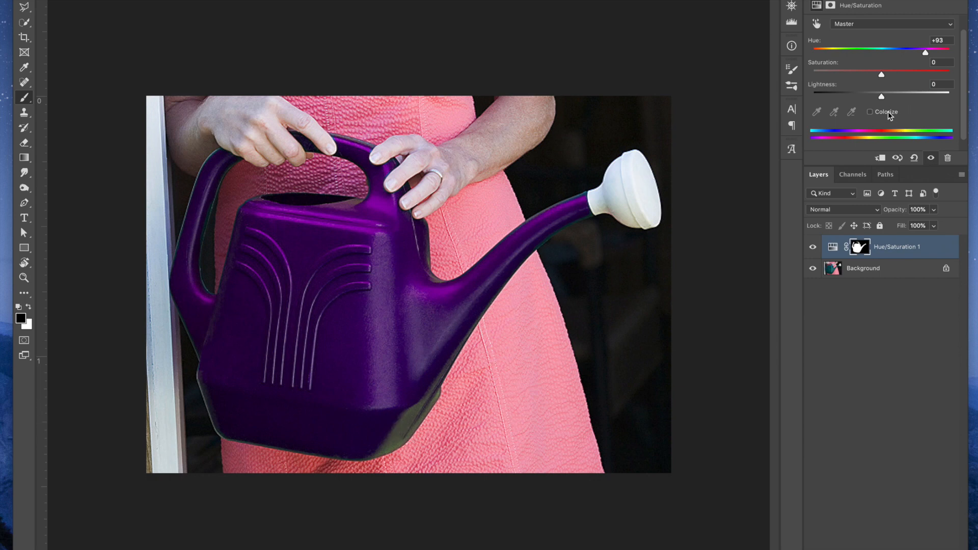
pyautogui.click(871, 113)
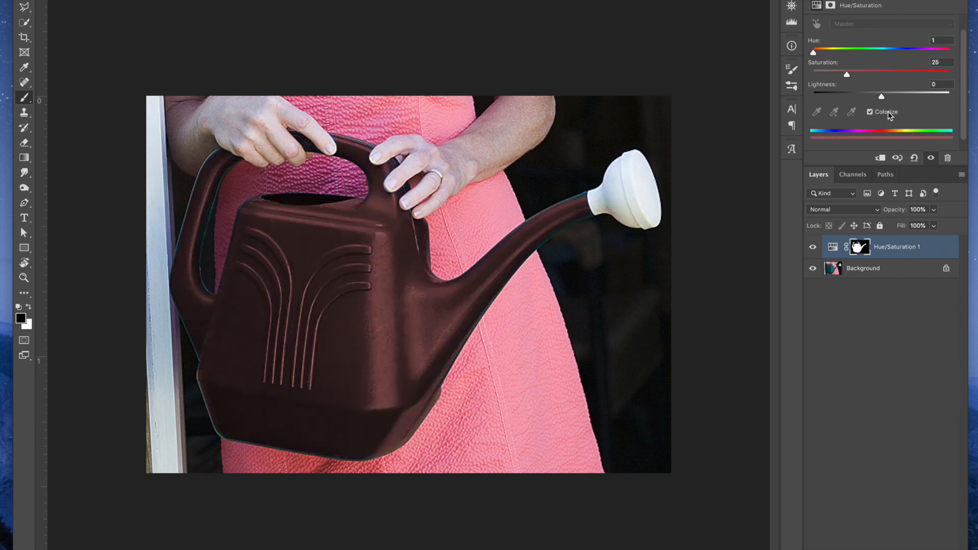
pyautogui.moveTo(826, 54); pyautogui.dragTo(902, 50)
pyautogui.moveTo(847, 75); pyautogui.dragTo(882, 96)
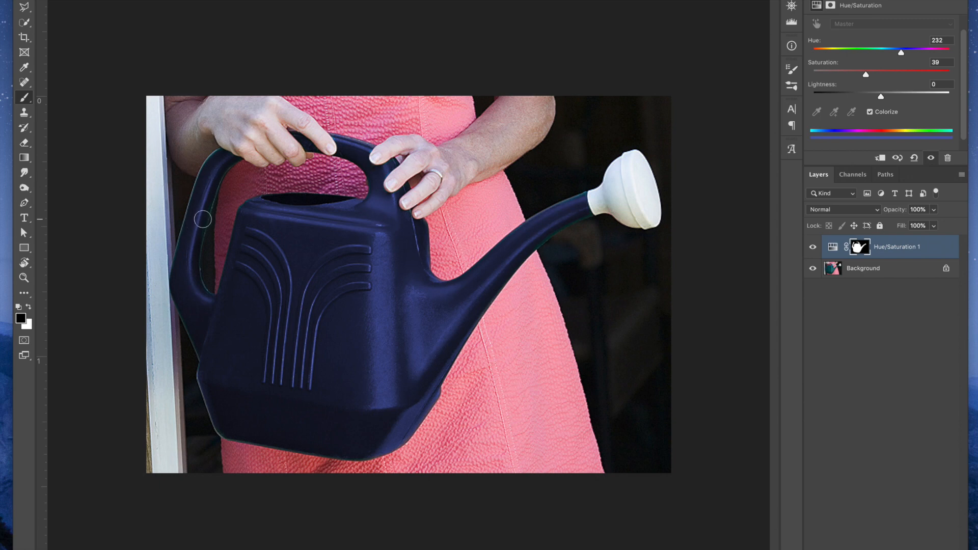
# Change the Colorize hue of the watering can to 316
pyautogui.press('super+equal')
pyautogui.press('super+equal')
pyautogui.press('super+equal')
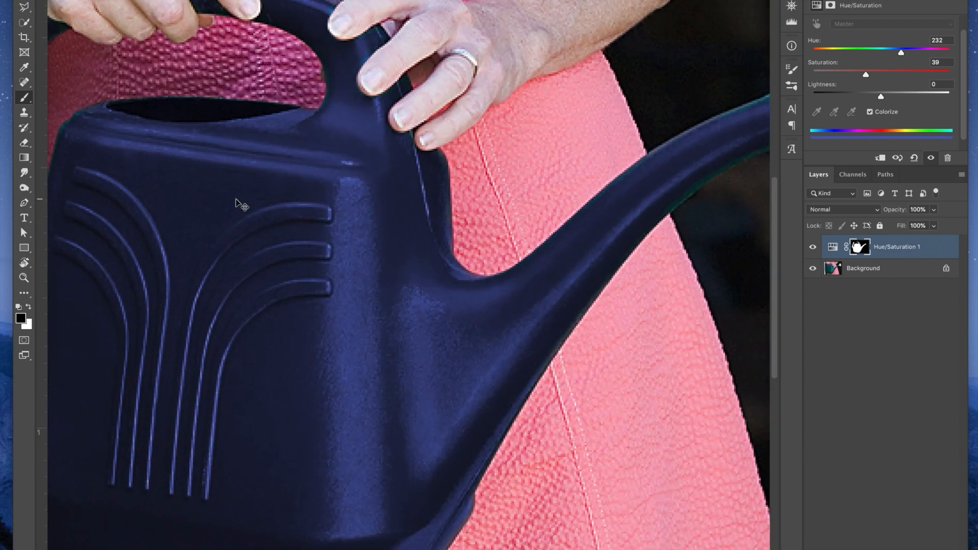
pyautogui.moveTo(181, 199); pyautogui.dragTo(528, 218)
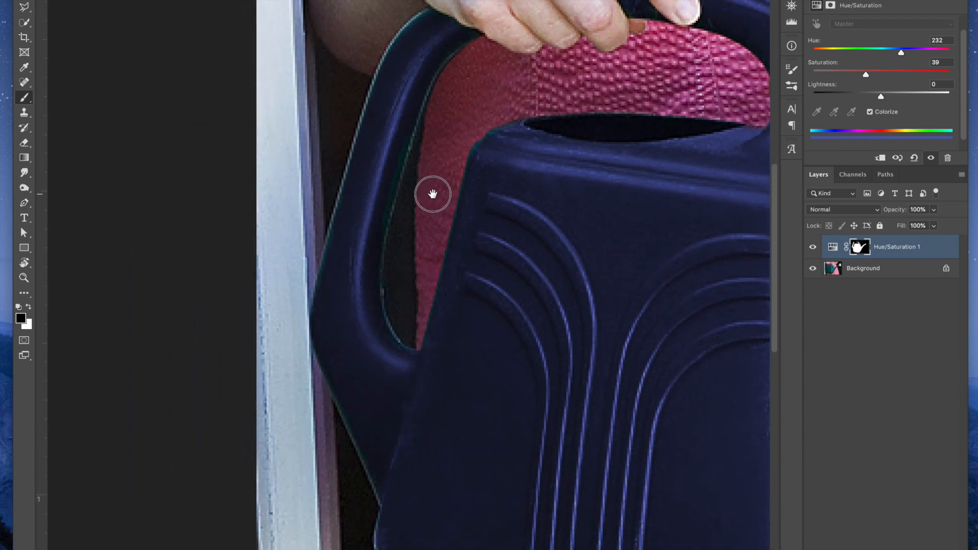
pyautogui.moveTo(899, 53); pyautogui.dragTo(933, 53)
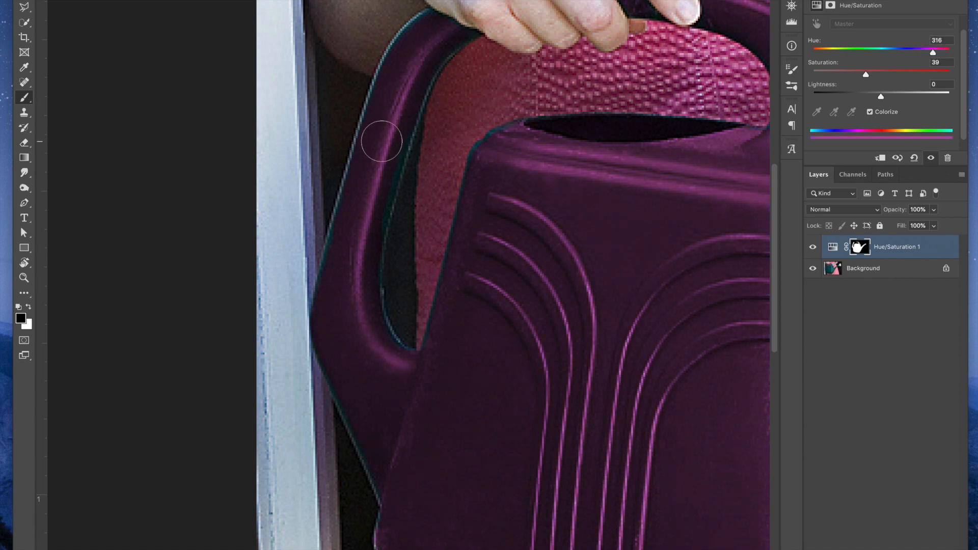
# Shrink the brush, make white the foreground color, and paint the mask along the inner edge of the can's handle
pyautogui.press('[')
pyautogui.press('[')
pyautogui.press('[')
pyautogui.press('[')
pyautogui.click(30, 306)
pyautogui.moveTo(370, 273)
pyautogui.mouseDown()
pyautogui.moveTo(404, 138)
pyautogui.moveTo(386, 194)
pyautogui.moveTo(391, 180)
pyautogui.moveTo(375, 304)
pyautogui.moveTo(410, 363)
pyautogui.moveTo(396, 353)
pyautogui.moveTo(431, 355)
pyautogui.moveTo(457, 238)
pyautogui.moveTo(517, 126)
pyautogui.moveTo(476, 154)
pyautogui.moveTo(454, 240)
pyautogui.mouseUp()
pyautogui.scroll(-1, 414, 31)
pyautogui.hscroll(1, 414, 30)
pyautogui.moveTo(461, 24)
pyautogui.mouseDown()
pyautogui.moveTo(432, 34)
pyautogui.moveTo(393, 102)
pyautogui.mouseUp()
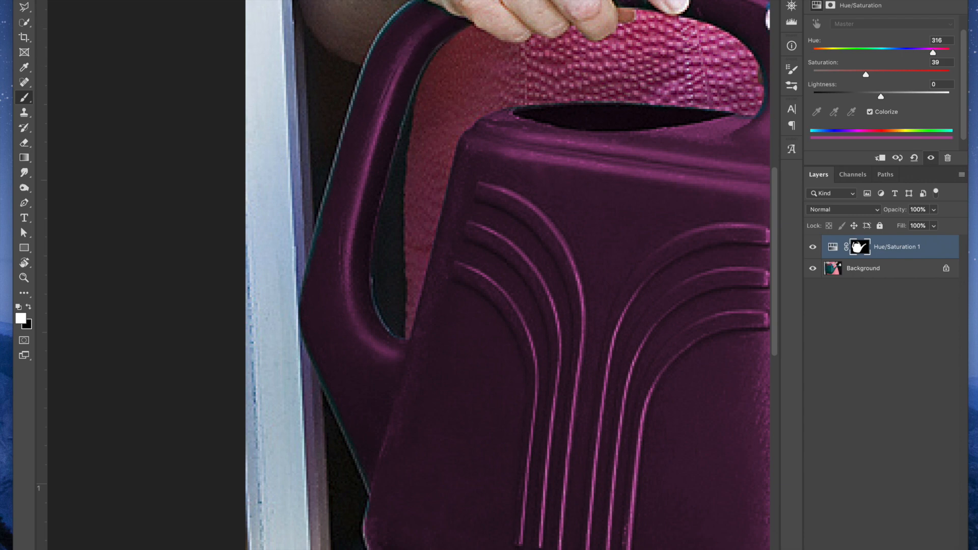
# Paint white on the mask along the upper outer edge of the handle to cover its uncolored rim
pyautogui.moveTo(416, 5)
pyautogui.mouseDown()
pyautogui.moveTo(376, 51)
pyautogui.moveTo(340, 168)
pyautogui.mouseUp()
pyautogui.scroll(1, 369, 76)
pyautogui.scroll(2, 339, 167)
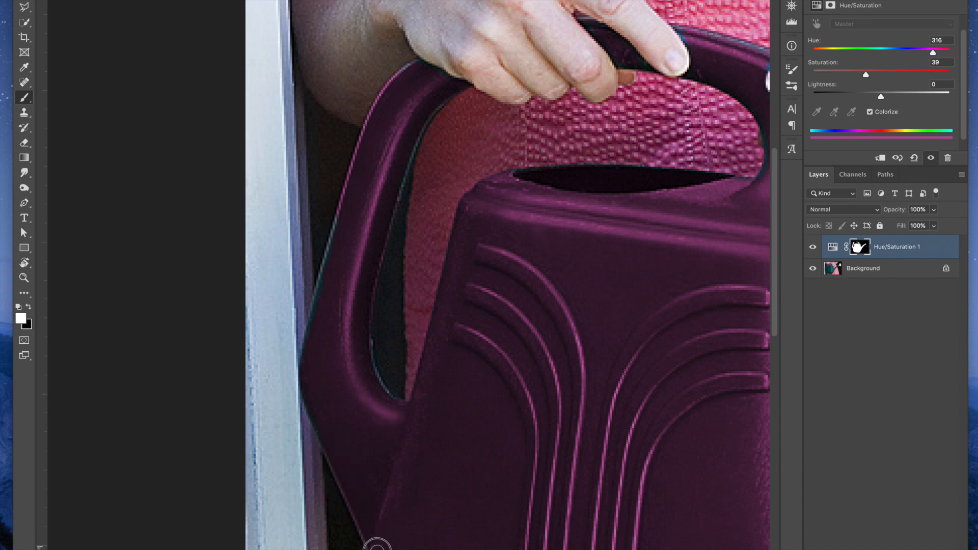
# Paint a white mask stroke over the pale frame beside the handle, and remove it by painting over it in black
pyautogui.moveTo(328, 436)
pyautogui.mouseDown()
pyautogui.moveTo(309, 420)
pyautogui.moveTo(266, 414)
pyautogui.moveTo(298, 270)
pyautogui.moveTo(290, 289)
pyautogui.mouseUp()
pyautogui.scroll(-3, 349, 344)
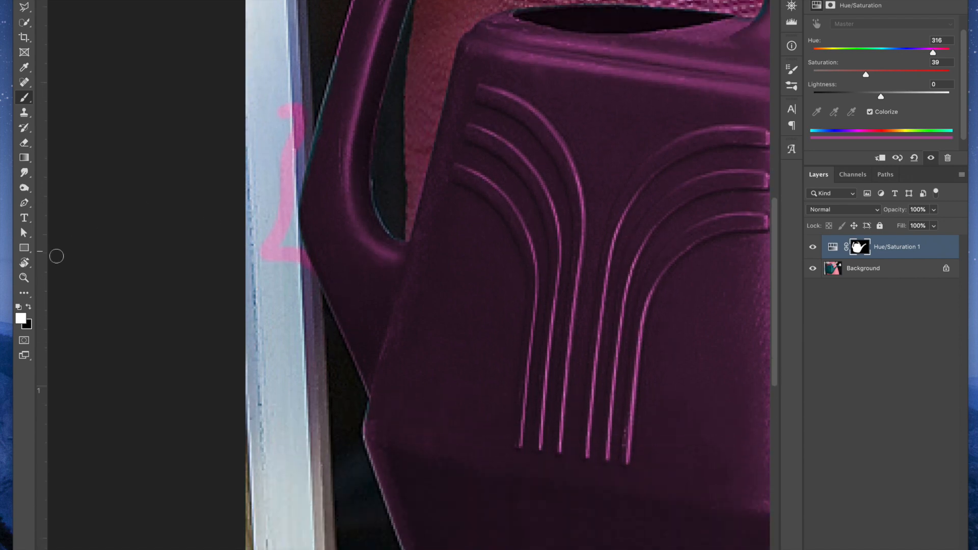
pyautogui.click(27, 307)
pyautogui.moveTo(294, 131)
pyautogui.mouseDown()
pyautogui.moveTo(284, 100)
pyautogui.moveTo(293, 103)
pyautogui.moveTo(294, 154)
pyautogui.moveTo(282, 155)
pyautogui.moveTo(290, 173)
pyautogui.moveTo(262, 251)
pyautogui.moveTo(285, 249)
pyautogui.moveTo(301, 186)
pyautogui.moveTo(306, 267)
pyautogui.mouseUp()
# Draw a straight black brush line on the mask from the frame across the handle and body of the can
pyautogui.click(264, 229)
pyautogui.keyDown('shift'); pyautogui.click(672, 190); pyautogui.keyUp('shift')
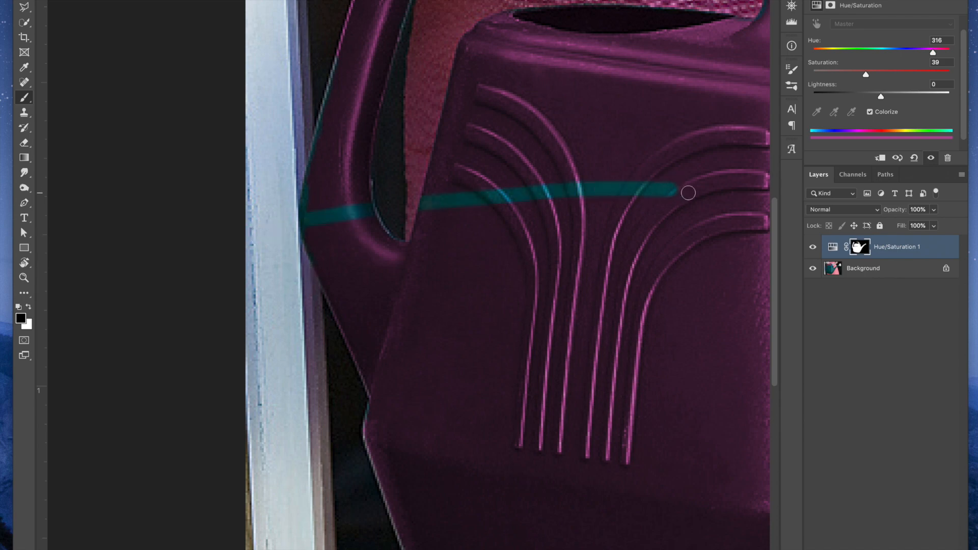
# Paint white on the mask over the black line to restore the purple color across the can's body and handle
pyautogui.scroll(-1, 688, 192)
pyautogui.press('x')
pyautogui.moveTo(679, 168)
pyautogui.mouseDown()
pyautogui.moveTo(604, 177)
pyautogui.moveTo(499, 166)
pyautogui.moveTo(345, 196)
pyautogui.moveTo(360, 185)
pyautogui.moveTo(349, 201)
pyautogui.moveTo(312, 192)
pyautogui.moveTo(307, 206)
pyautogui.moveTo(328, 104)
pyautogui.mouseUp()
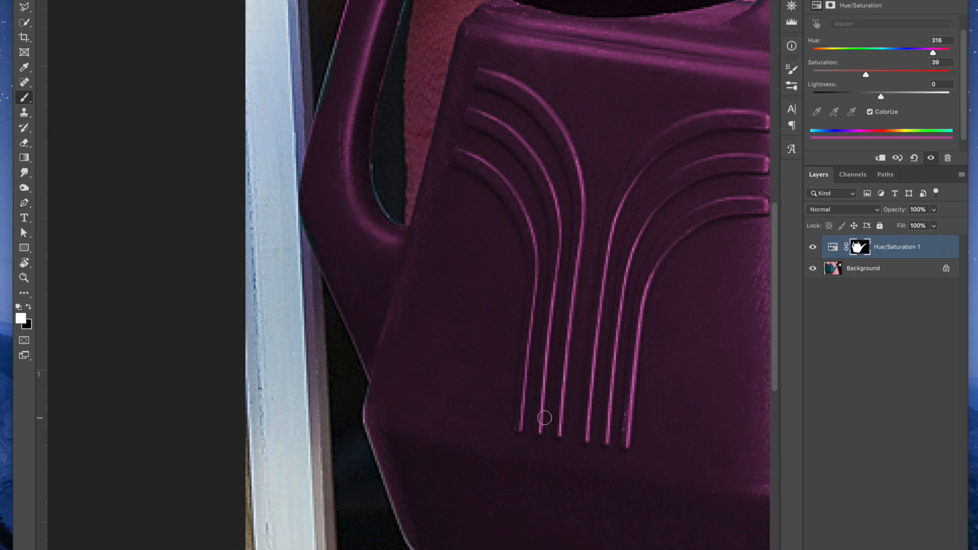
# Paint a black mask stroke along the curved top of the can's lowest left rib, and cover it again with white
pyautogui.press('x')
pyautogui.moveTo(459, 157); pyautogui.dragTo(520, 210)
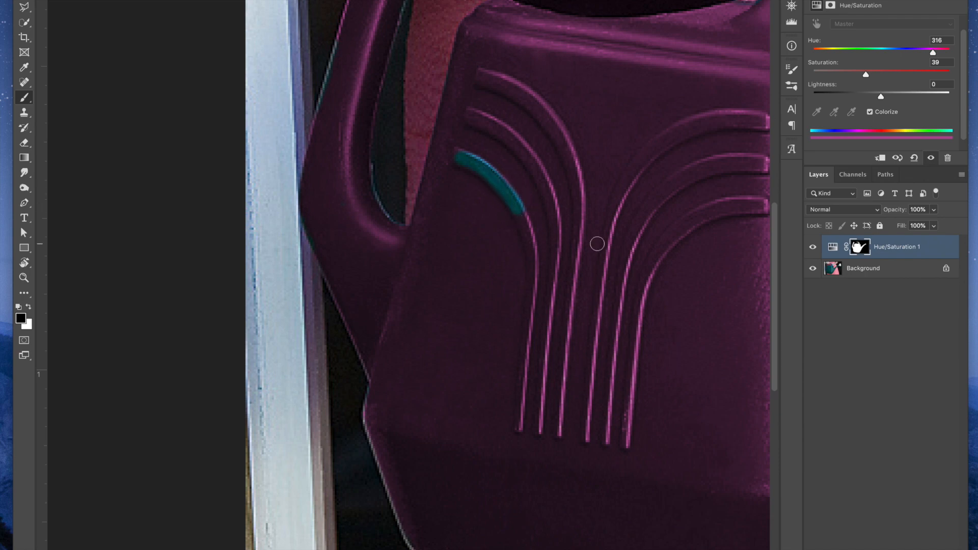
pyautogui.press('x')
pyautogui.moveTo(521, 218)
pyautogui.mouseDown()
pyautogui.moveTo(447, 155)
pyautogui.moveTo(472, 154)
pyautogui.moveTo(517, 183)
pyautogui.moveTo(538, 217)
pyautogui.moveTo(503, 162)
pyautogui.moveTo(525, 214)
pyautogui.moveTo(506, 181)
pyautogui.mouseUp()
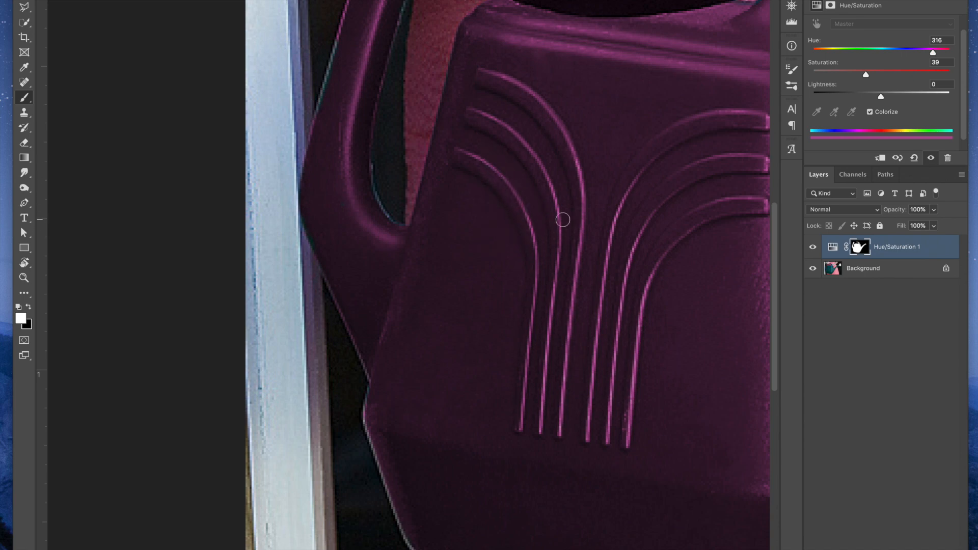
# Rename the Hue/Saturation layer as "purple watering can" and fit the whole photo in view
pyautogui.moveTo(588, 208); pyautogui.dragTo(371, 274)
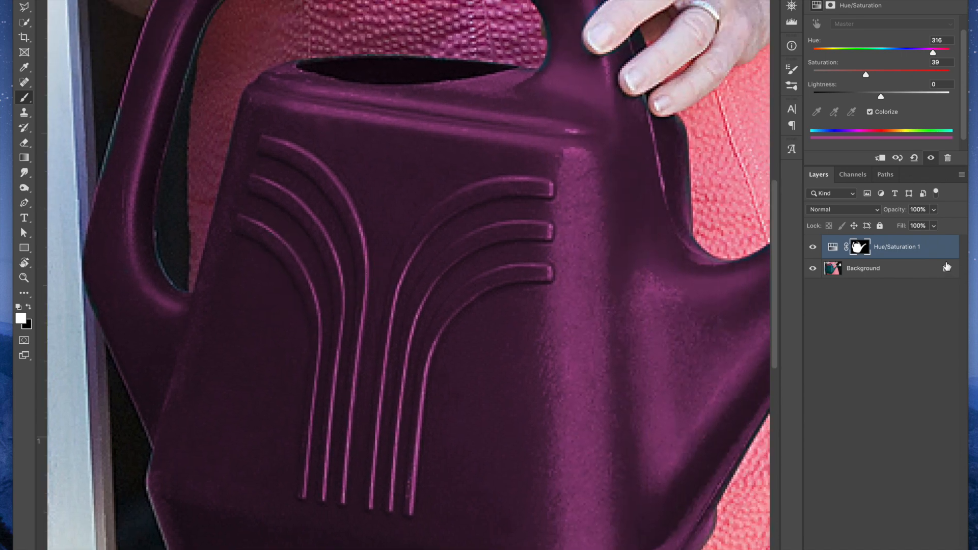
pyautogui.doubleClick(895, 249)
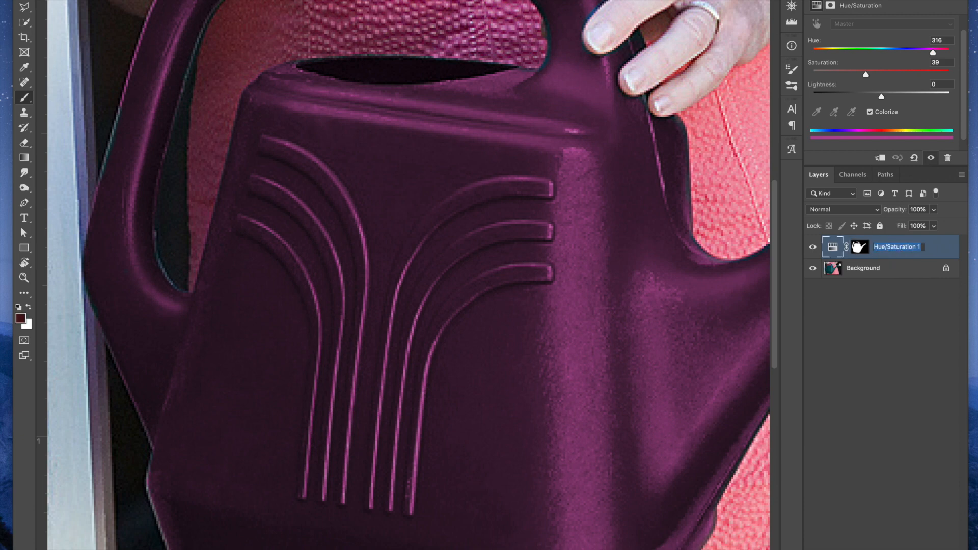
pyautogui.write('purple watering can')
pyautogui.press('Return')
pyautogui.hotkey('ctrl', '0')
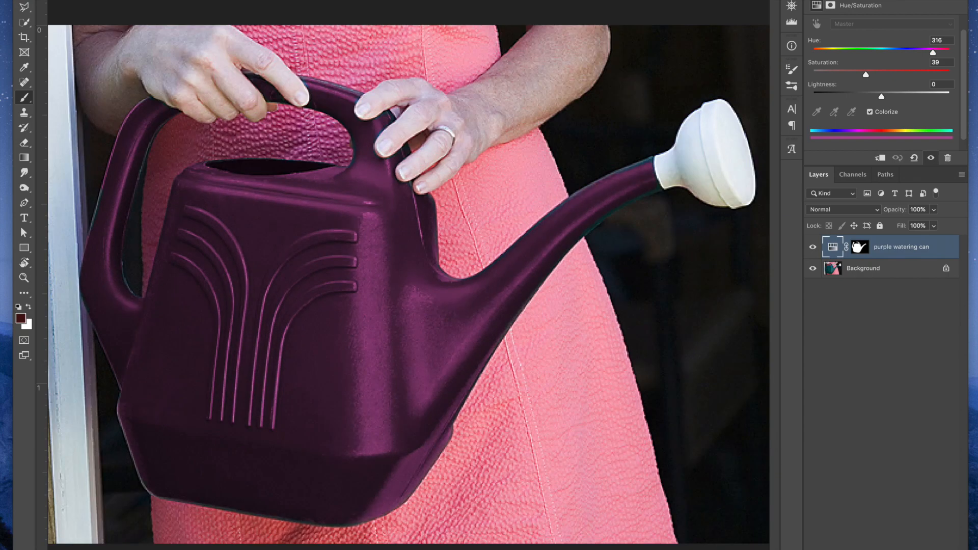
# Compare the can's original and new color by hiding and showing the purple watering can layer
pyautogui.click(812, 247)
pyautogui.click(812, 247)
pyautogui.click(812, 247)
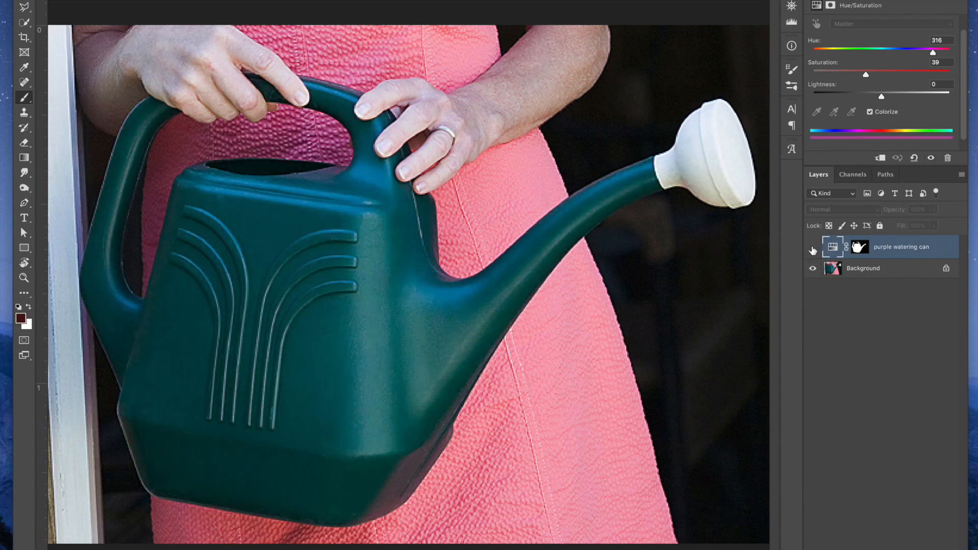
pyautogui.click(813, 248)
# Display the layer mask alone, paint out the stray specks inside the can in white, and touch up the handle's inner edge
pyautogui.keyDown('alt'); pyautogui.click(859, 247); pyautogui.keyUp('alt')
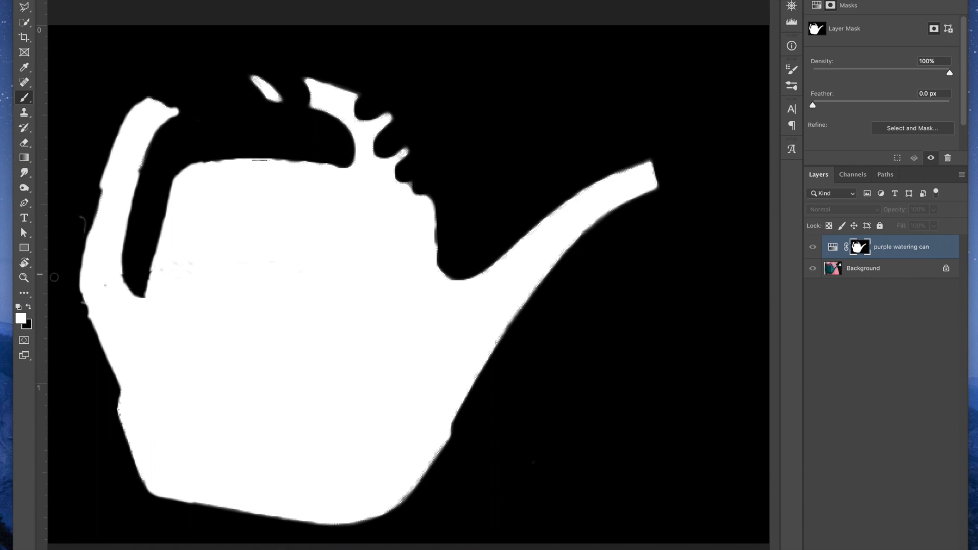
pyautogui.moveTo(196, 266); pyautogui.dragTo(156, 272)
pyautogui.moveTo(134, 172); pyautogui.dragTo(143, 145)
pyautogui.press('[')
pyautogui.press('x')
pyautogui.moveTo(151, 154); pyautogui.dragTo(143, 189)
pyautogui.press('x')
pyautogui.keyDown('alt'); pyautogui.click(862, 249); pyautogui.keyUp('alt')
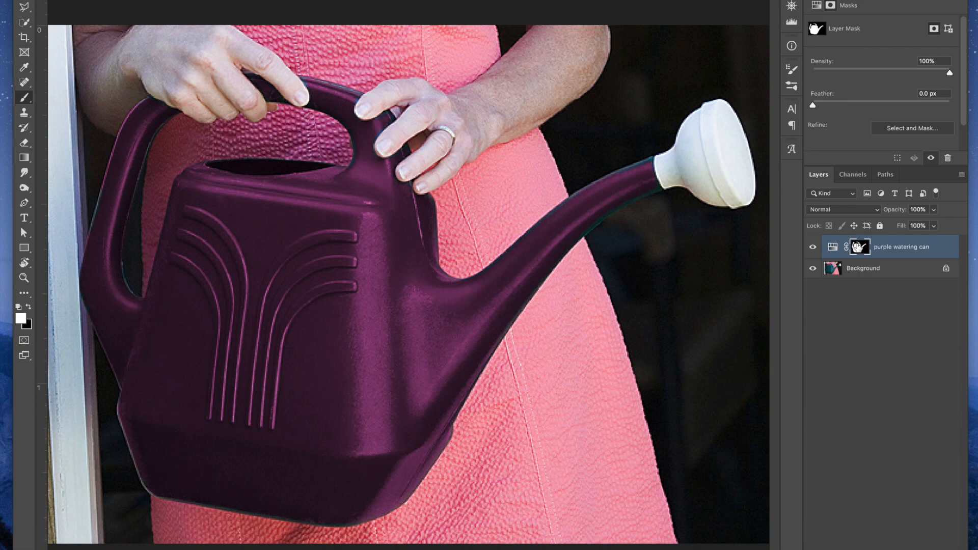
# Disable and re-enable the layer mask, and toggle the layer's visibility to compare the can before and after
pyautogui.keyDown('shift'); pyautogui.click(857, 247); pyautogui.keyUp('shift')
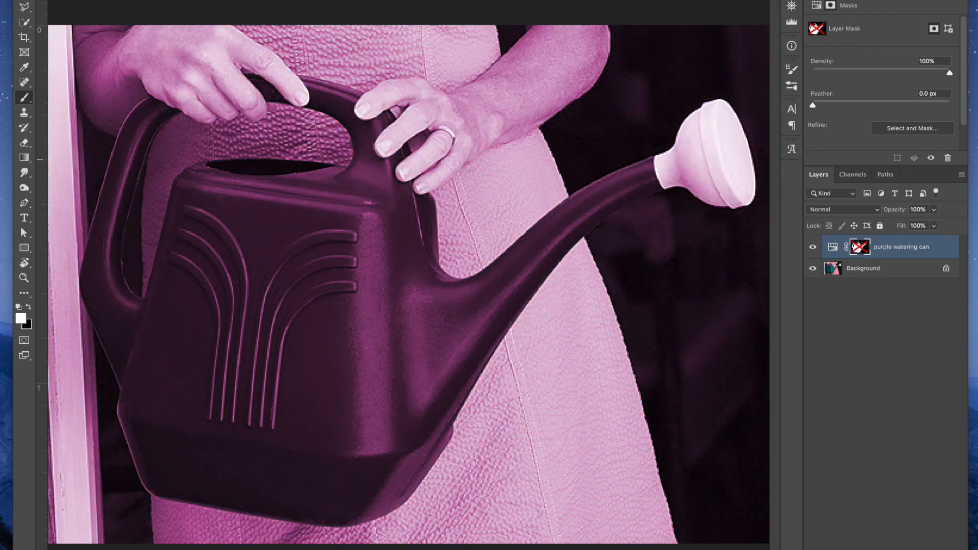
pyautogui.keyDown('shift'); pyautogui.click(858, 249); pyautogui.keyUp('shift')
pyautogui.click(813, 248)
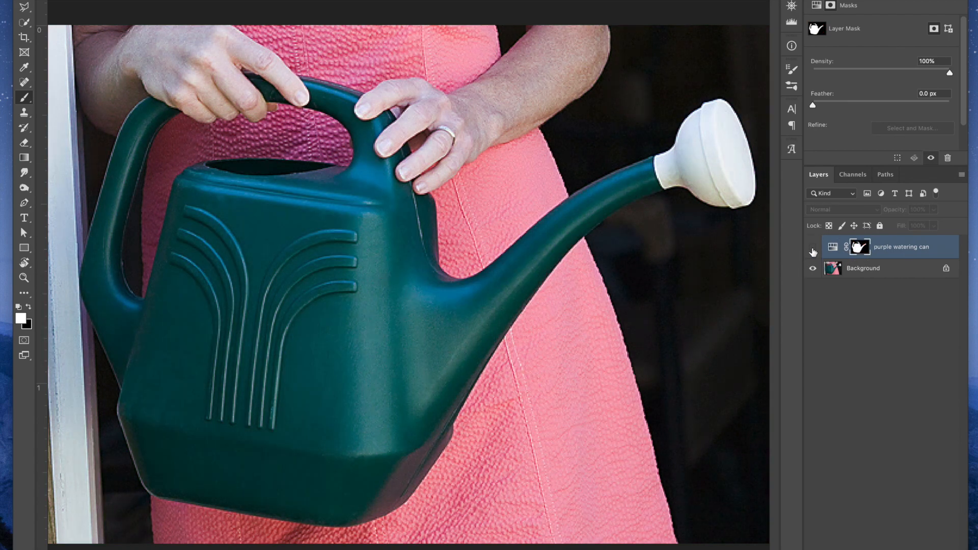
pyautogui.click(813, 249)
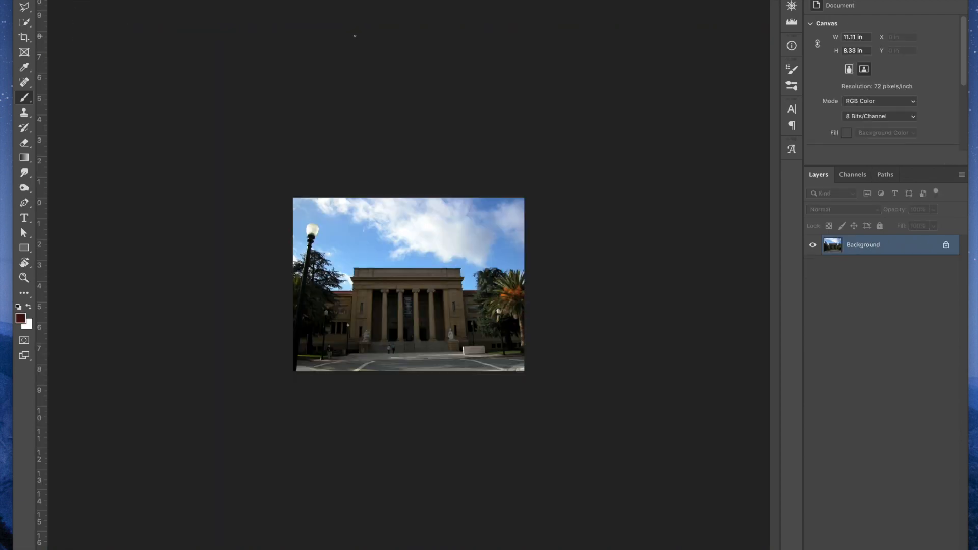
# Add a layer mask directly to the building photo's Background layer, and undo it
pyautogui.hotkey('ctrl', '+')
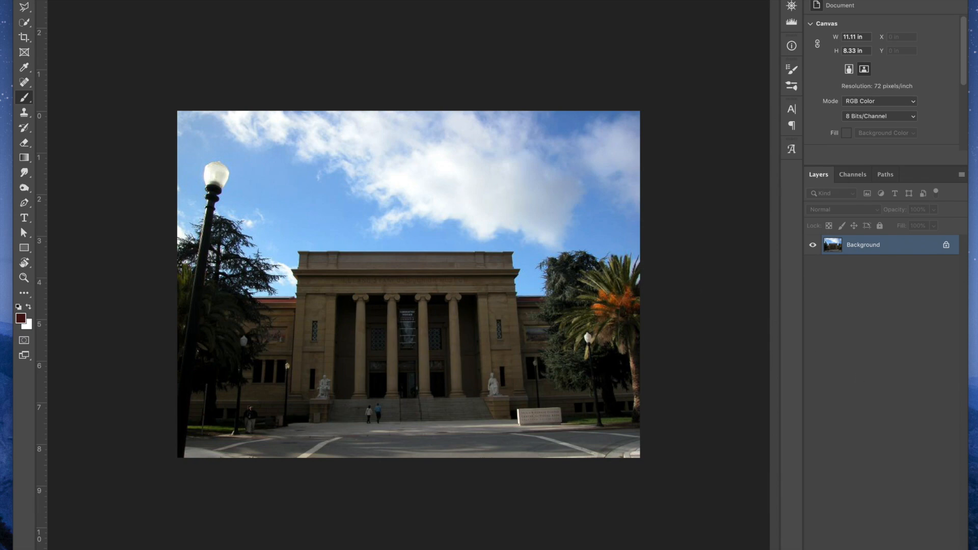
pyautogui.click(872, 549)
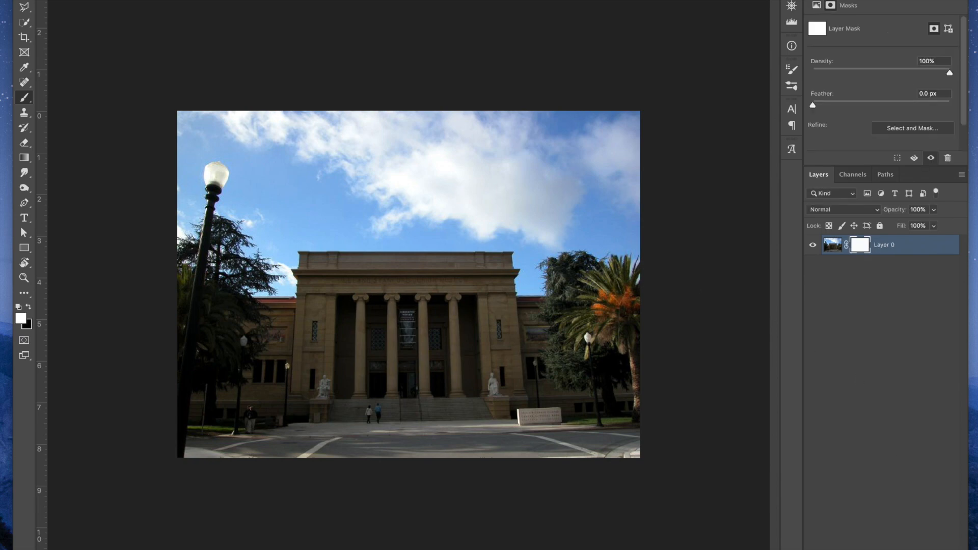
pyautogui.hotkey('ctrl', 'z')
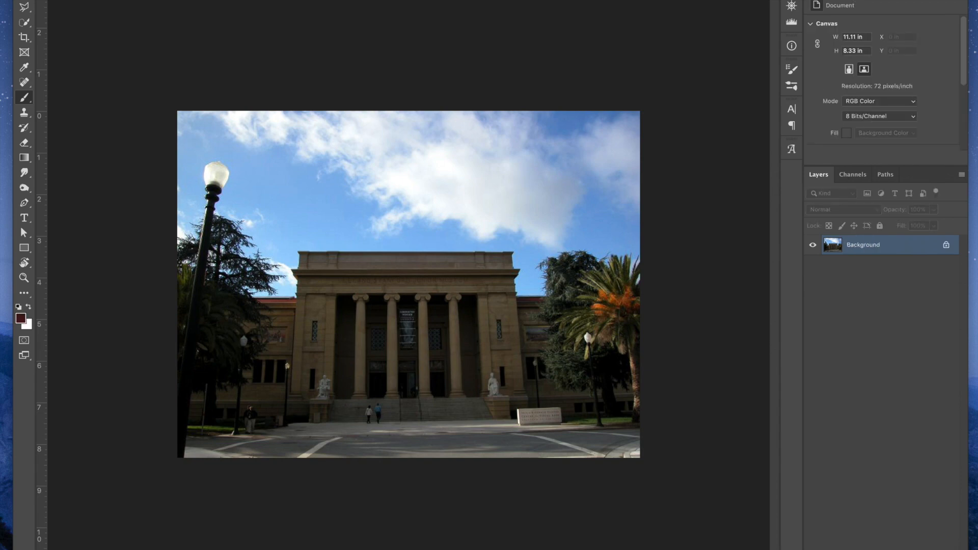
# Add a Levels adjustment layer above the building photo and set its white input level to 172
pyautogui.moveTo(794, 549); pyautogui.dragTo(792, 498)
pyautogui.click(901, 494)
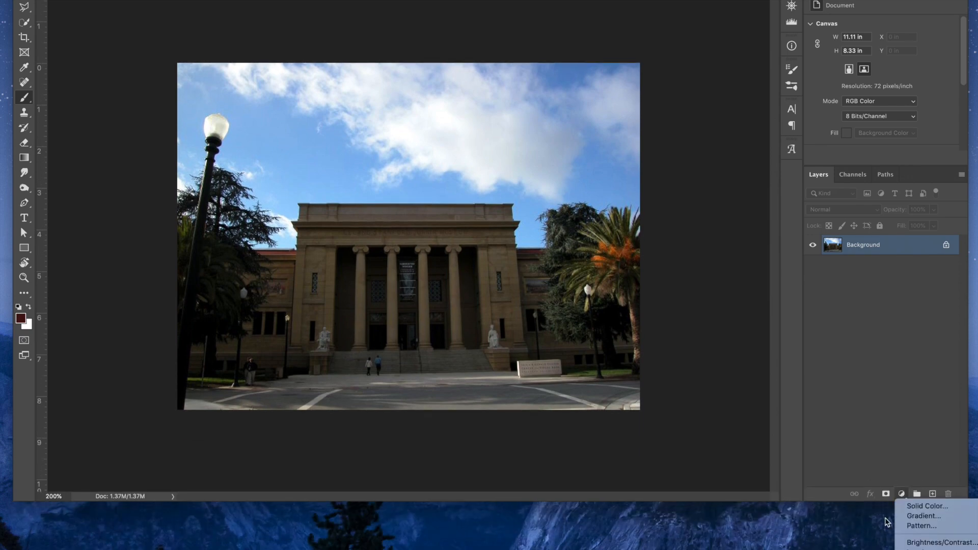
pyautogui.click(909, 549)
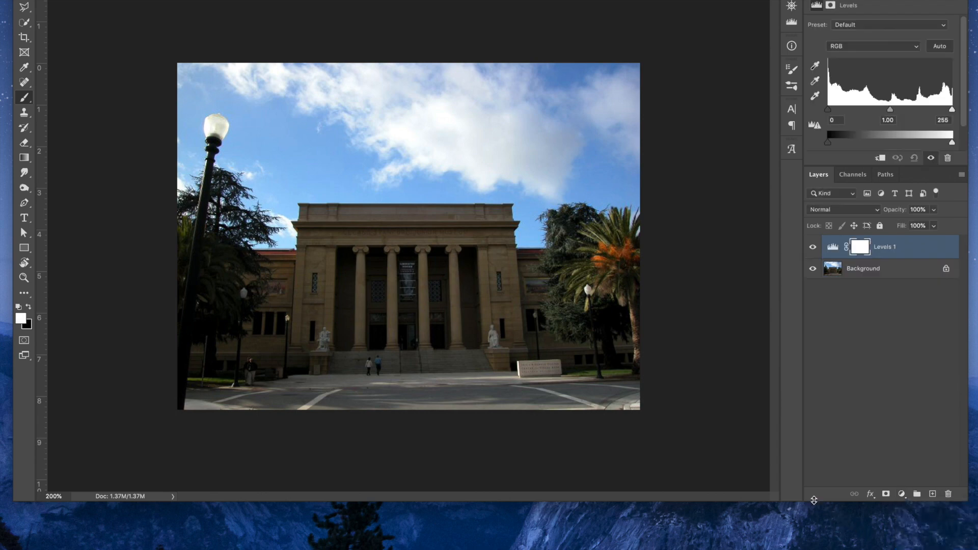
pyautogui.moveTo(813, 501); pyautogui.dragTo(814, 549)
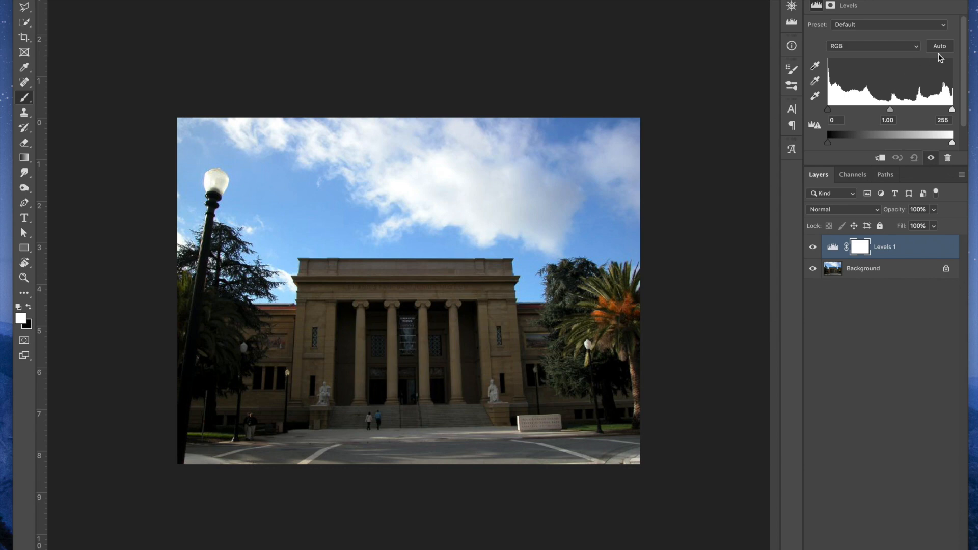
pyautogui.moveTo(951, 110); pyautogui.dragTo(913, 111)
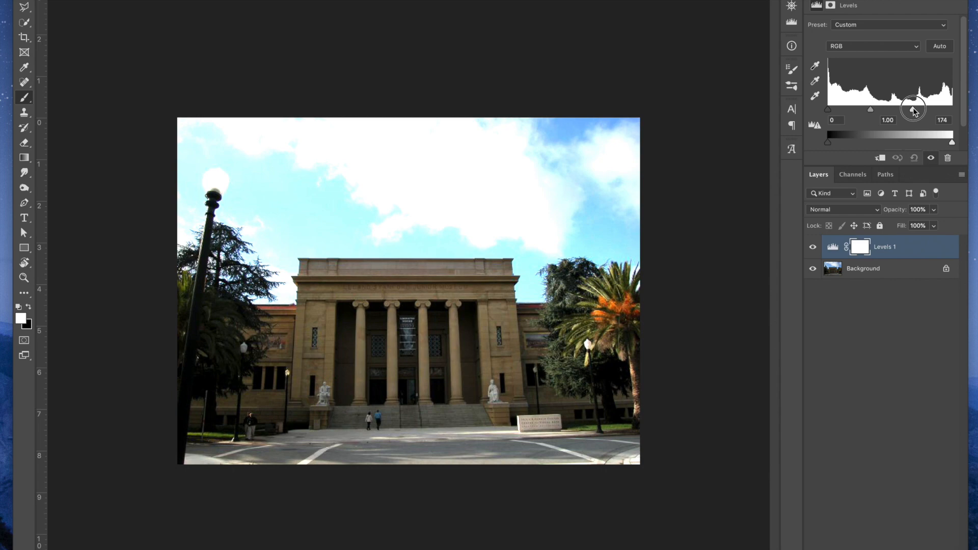
pyautogui.moveTo(913, 110); pyautogui.dragTo(911, 110)
# Choose the first preset in the Gradient Editor and draw a horizontal white-to-black gradient across the building on the Levels mask
pyautogui.click(22, 159)
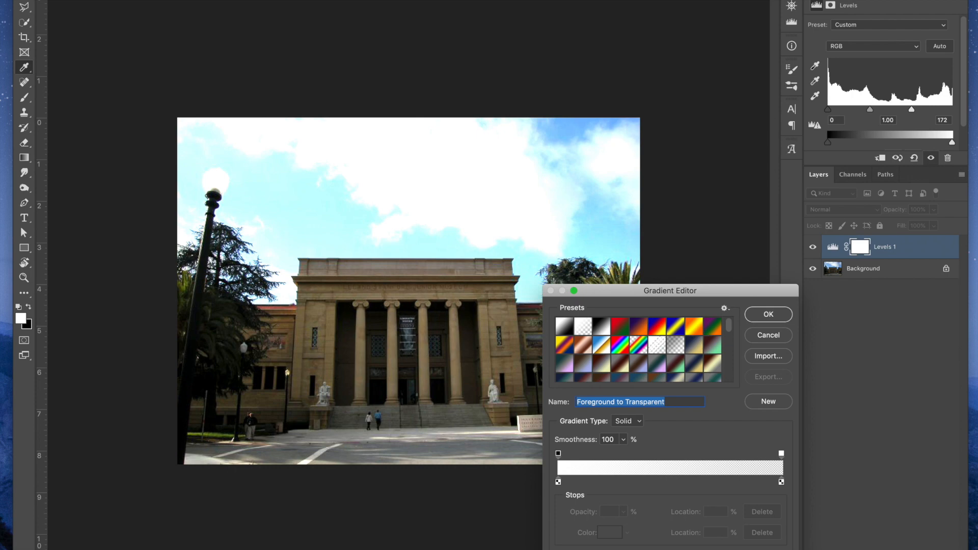
pyautogui.click(563, 328)
pyautogui.click(764, 314)
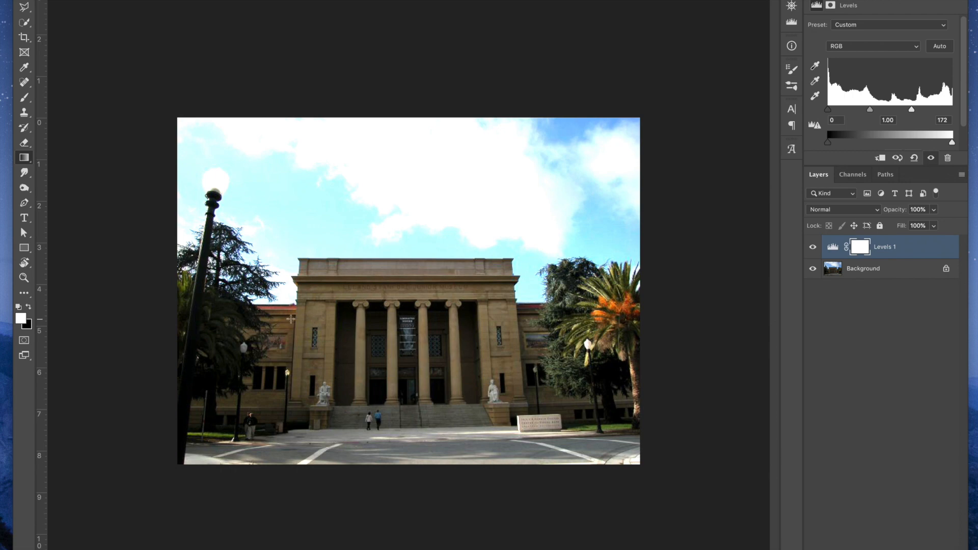
pyautogui.moveTo(264, 320); pyautogui.dragTo(560, 316)
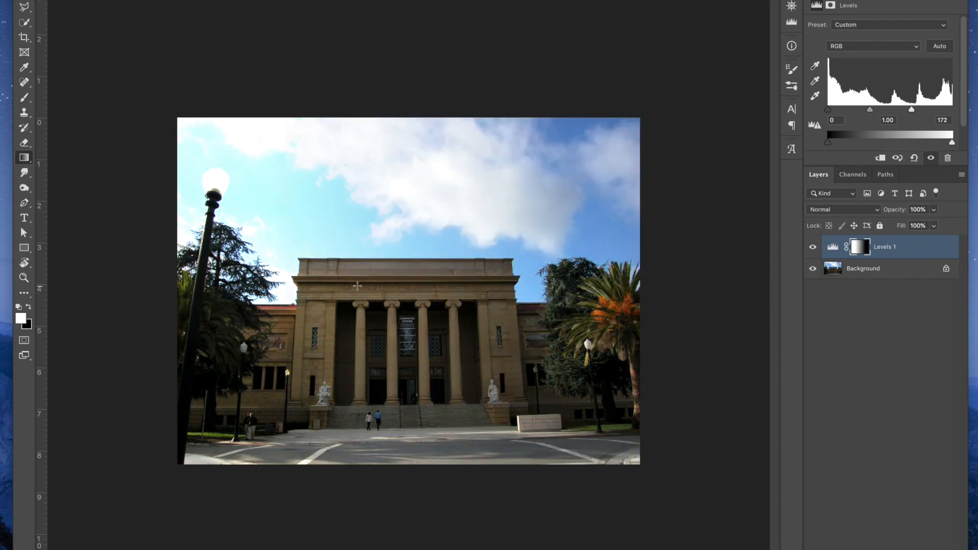
# Redraw the mask gradient over two progressively shorter horizontal spans at the building's center, and inspect the mask
pyautogui.moveTo(384, 289); pyautogui.dragTo(423, 289)
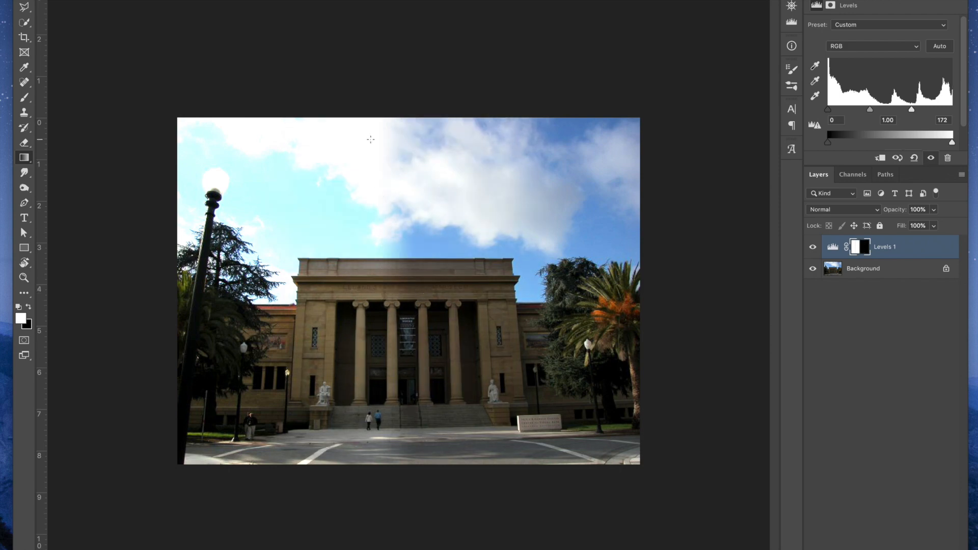
pyautogui.keyDown('alt'); pyautogui.click(860, 249); pyautogui.keyUp('alt')
pyautogui.keyDown('alt'); pyautogui.click(860, 248); pyautogui.keyUp('alt')
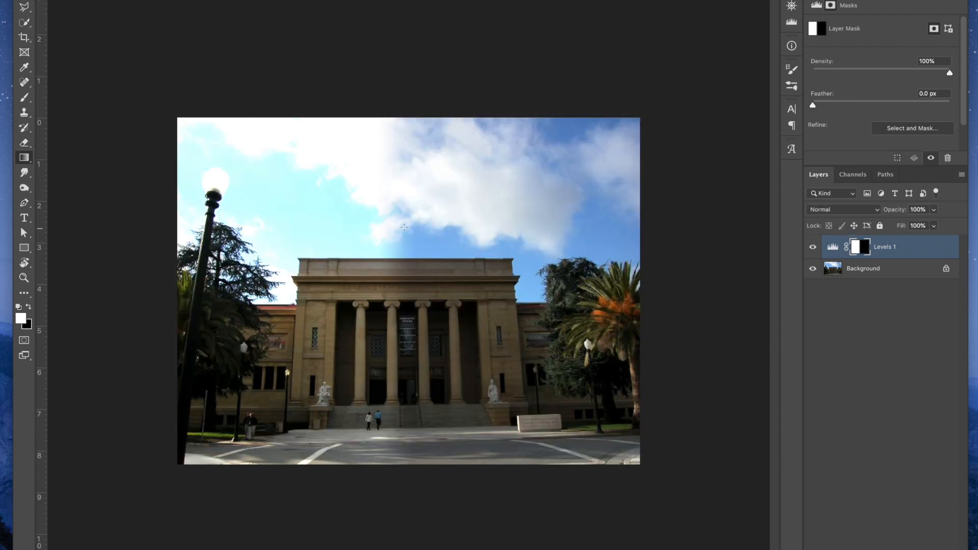
pyautogui.moveTo(392, 275); pyautogui.dragTo(401, 276)
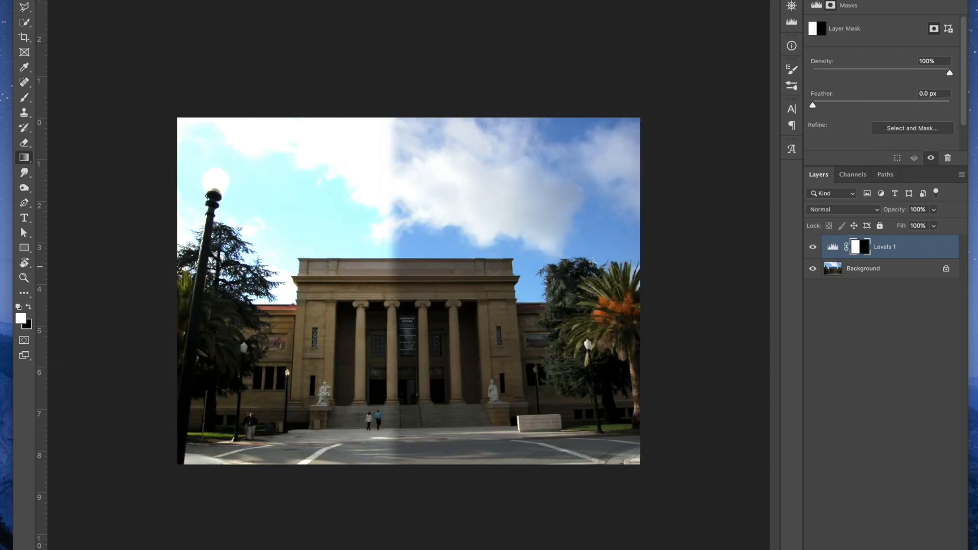
pyautogui.keyDown('alt'); pyautogui.click(862, 248); pyautogui.keyUp('alt')
pyautogui.keyDown('alt'); pyautogui.click(862, 248); pyautogui.keyUp('alt')
pyautogui.keyDown('alt'); pyautogui.click(863, 249); pyautogui.keyUp('alt')
pyautogui.keyDown('alt'); pyautogui.click(862, 248); pyautogui.keyUp('alt')
# Draw the mask gradient vertically from the building's steps up into the clouds, and compare the photo with and without Levels
pyautogui.moveTo(404, 397); pyautogui.dragTo(402, 196)
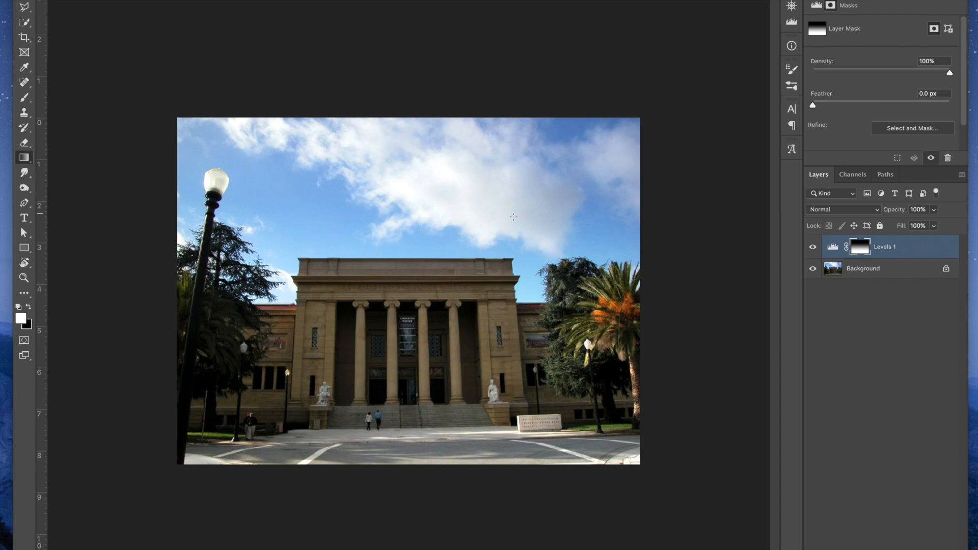
pyautogui.click(813, 248)
pyautogui.click(813, 248)
pyautogui.click(813, 249)
pyautogui.click(813, 249)
pyautogui.click(812, 248)
pyautogui.click(813, 248)
pyautogui.click(812, 249)
# Lower the white input level of the Levels adjustment further to brighten the building more
pyautogui.click(835, 248)
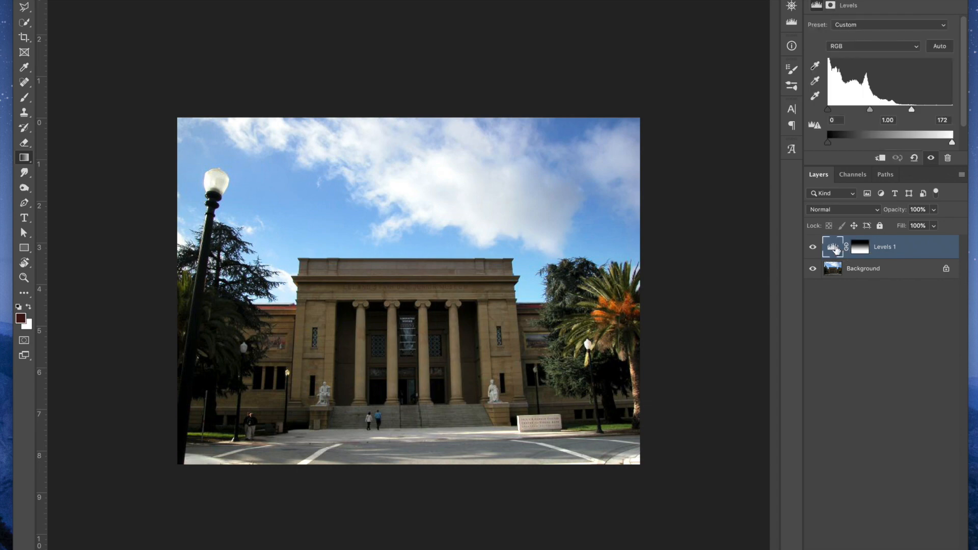
pyautogui.moveTo(911, 110); pyautogui.dragTo(903, 110)
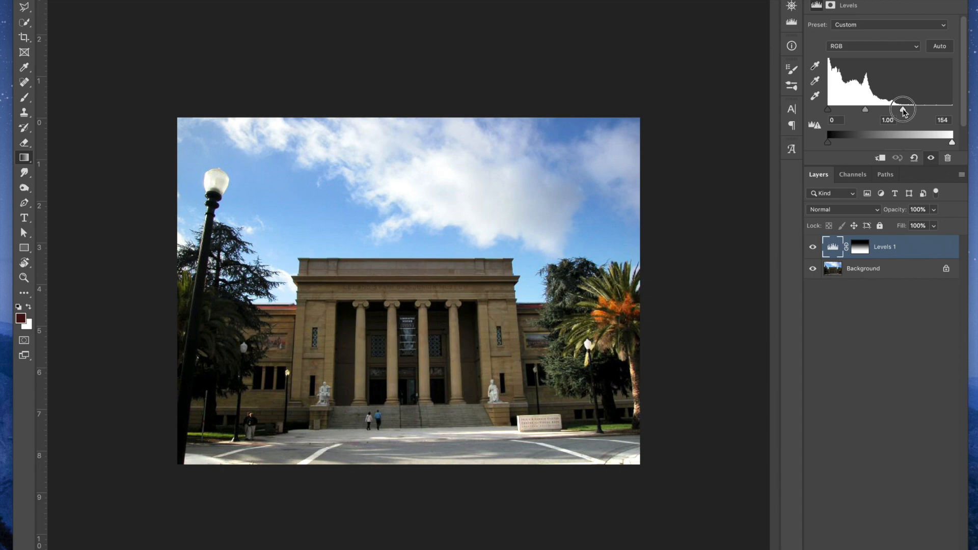
pyautogui.moveTo(903, 112); pyautogui.dragTo(904, 112)
# Paint white on the Levels mask along the building's roofline and down both upper corners with an enlarged brush
pyautogui.click(858, 248)
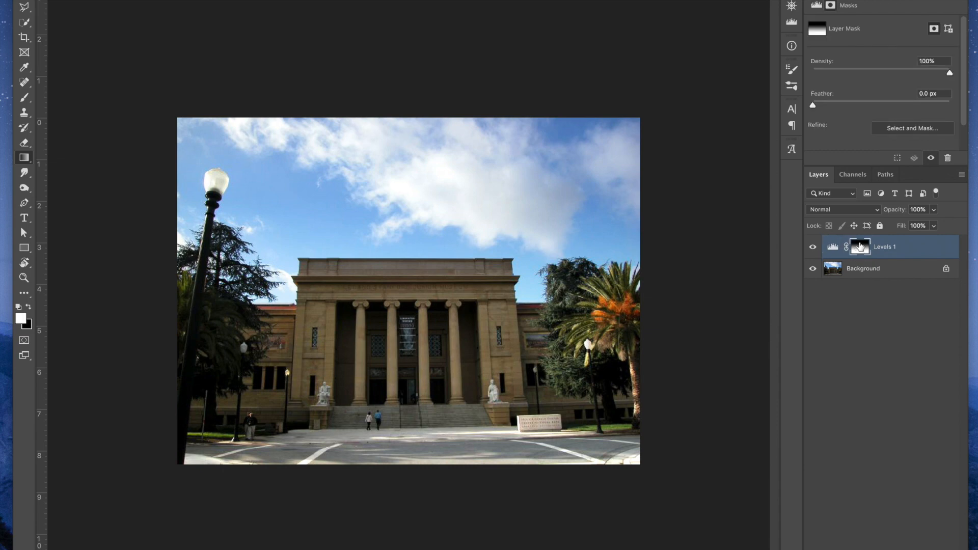
pyautogui.click(24, 97)
pyautogui.press(']')
pyautogui.press(']')
pyautogui.press(']')
pyautogui.press(']')
pyautogui.moveTo(306, 265)
pyautogui.mouseDown()
pyautogui.moveTo(505, 266)
pyautogui.moveTo(505, 280)
pyautogui.moveTo(307, 275)
pyautogui.moveTo(301, 320)
pyautogui.mouseUp()
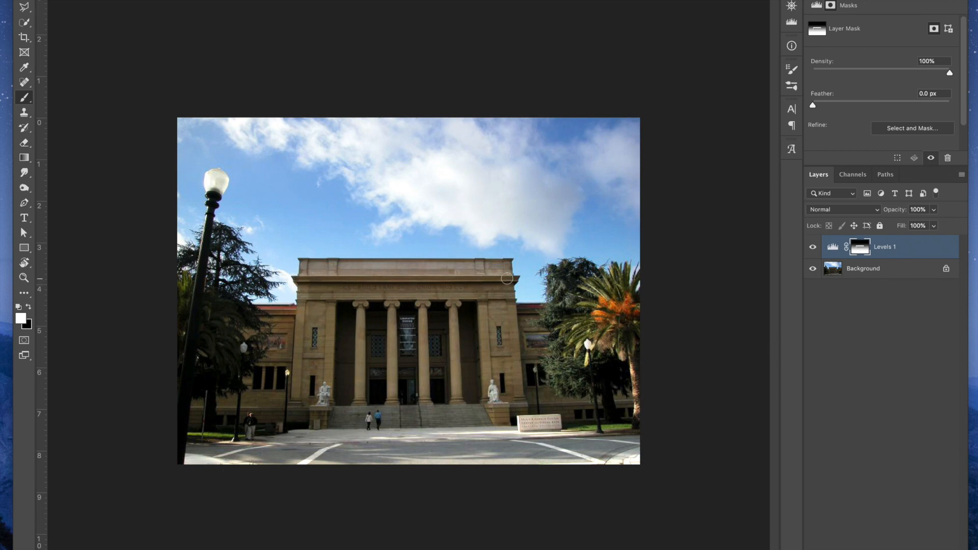
pyautogui.moveTo(508, 325); pyautogui.dragTo(510, 341)
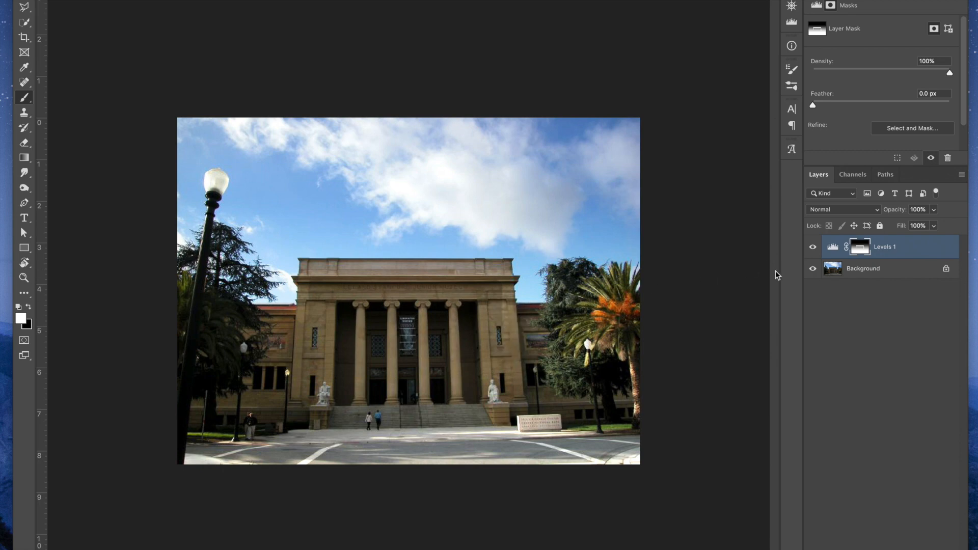
# Display the Levels mask alone and extend the white stroke down the building's left edge to the white area
pyautogui.keyDown('alt'); pyautogui.click(859, 248); pyautogui.keyUp('alt')
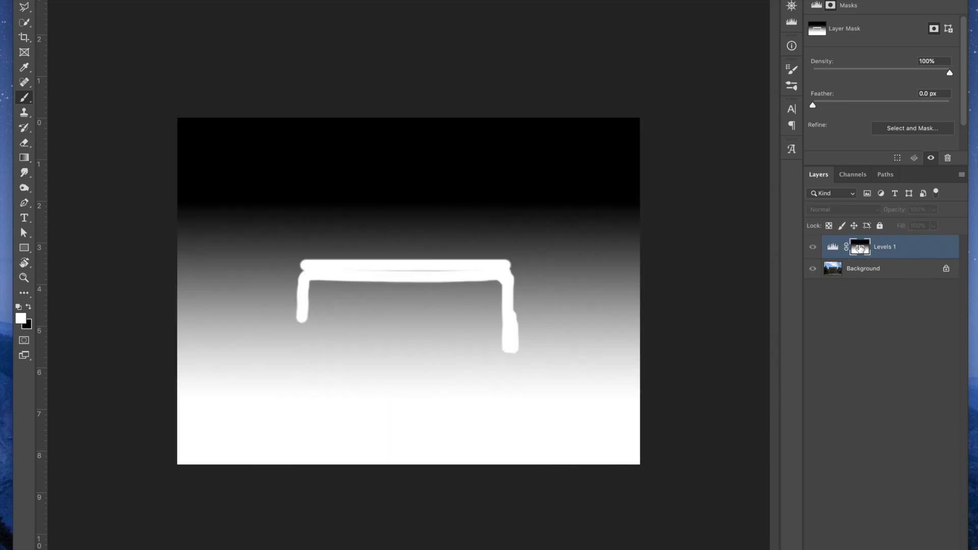
pyautogui.moveTo(307, 270); pyautogui.dragTo(299, 384)
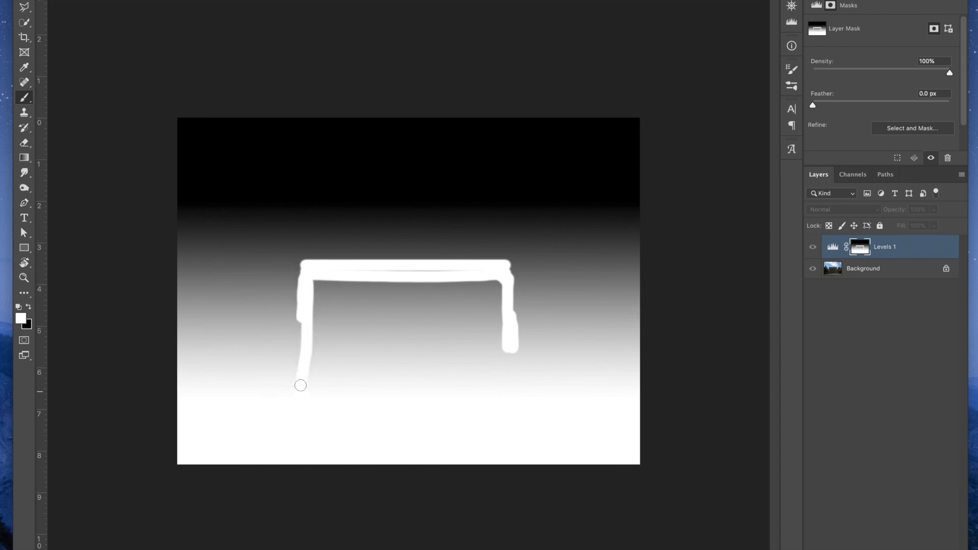
pyautogui.moveTo(302, 319); pyautogui.dragTo(303, 399)
# Enlarge the brush, fill the inside of the building outline with white on the mask, and return to the photo
pyautogui.press(']')
pyautogui.press(']')
pyautogui.press(']')
pyautogui.moveTo(329, 274)
pyautogui.mouseDown()
pyautogui.moveTo(487, 277)
pyautogui.moveTo(493, 299)
pyautogui.moveTo(311, 297)
pyautogui.moveTo(313, 310)
pyautogui.moveTo(497, 322)
pyautogui.moveTo(493, 308)
pyautogui.moveTo(485, 363)
pyautogui.moveTo(506, 347)
pyautogui.moveTo(506, 358)
pyautogui.moveTo(475, 333)
pyautogui.moveTo(472, 378)
pyautogui.moveTo(452, 402)
pyautogui.moveTo(422, 379)
pyautogui.moveTo(406, 389)
pyautogui.moveTo(381, 360)
pyautogui.moveTo(387, 323)
pyautogui.moveTo(366, 326)
pyautogui.moveTo(339, 386)
pyautogui.moveTo(313, 365)
pyautogui.mouseUp()
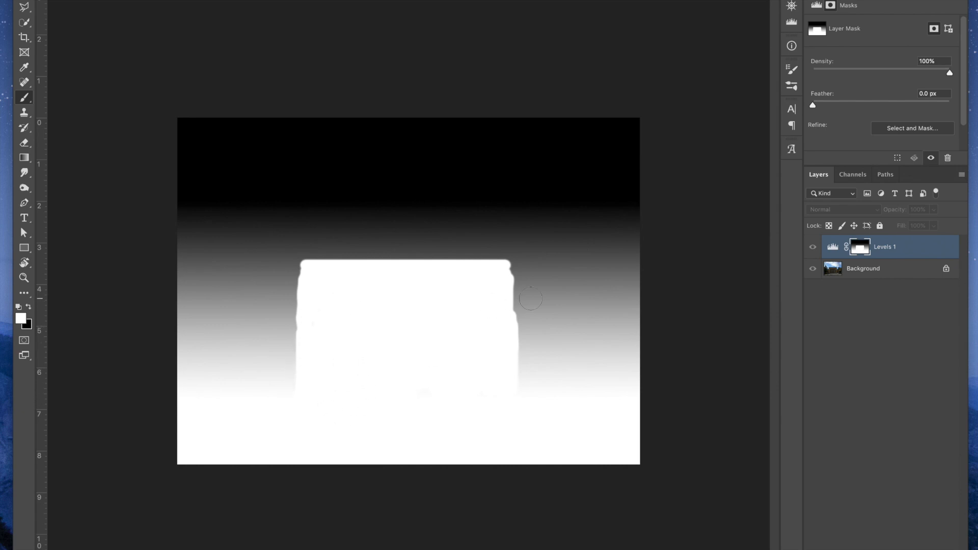
pyautogui.keyDown('alt'); pyautogui.click(860, 252); pyautogui.keyUp('alt')
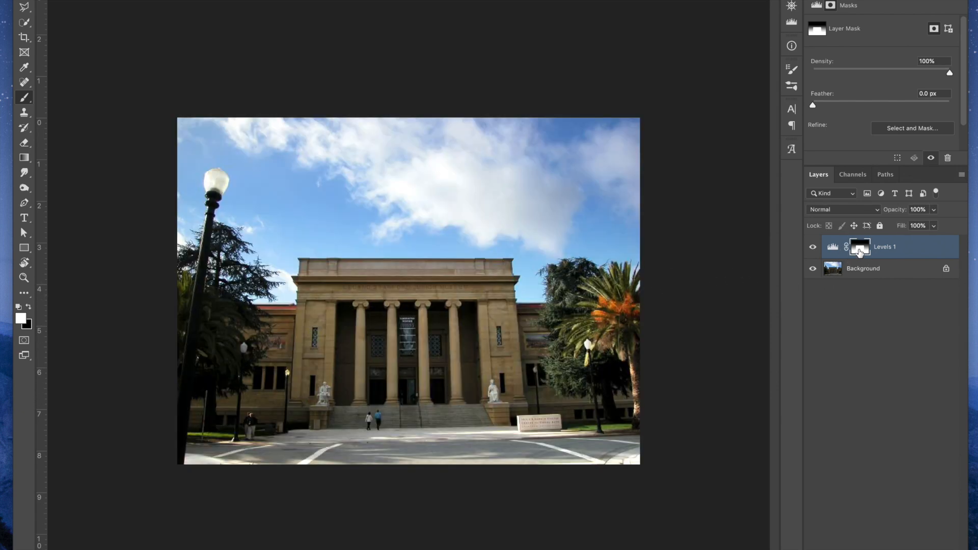
# Toggle the Levels adjustment's visibility repeatedly to compare the building before and after brightening
pyautogui.click(812, 248)
pyautogui.click(813, 248)
pyautogui.click(813, 248)
pyautogui.click(813, 247)
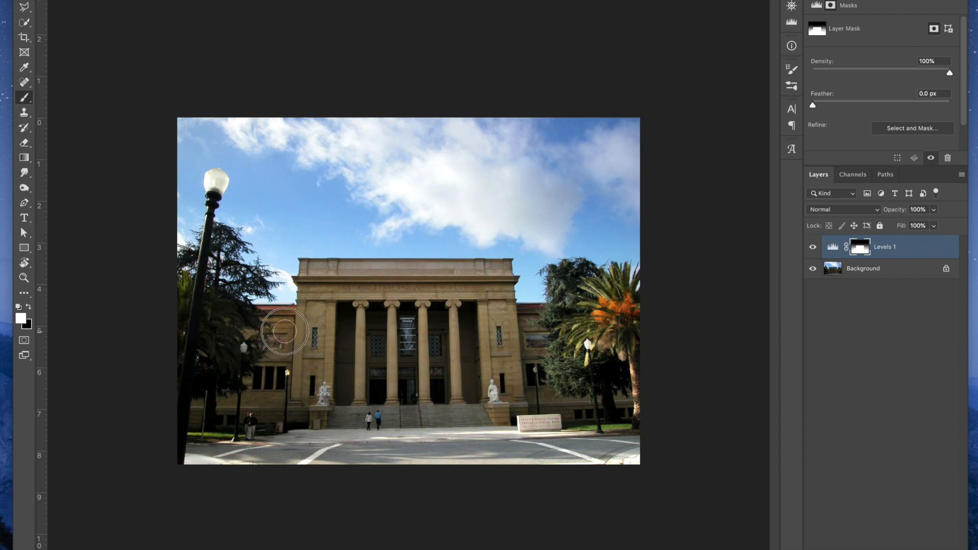
pyautogui.moveTo(528, 323)
pyautogui.mouseDown()
pyautogui.moveTo(534, 401)
pyautogui.moveTo(594, 417)
pyautogui.moveTo(624, 386)
pyautogui.mouseUp()
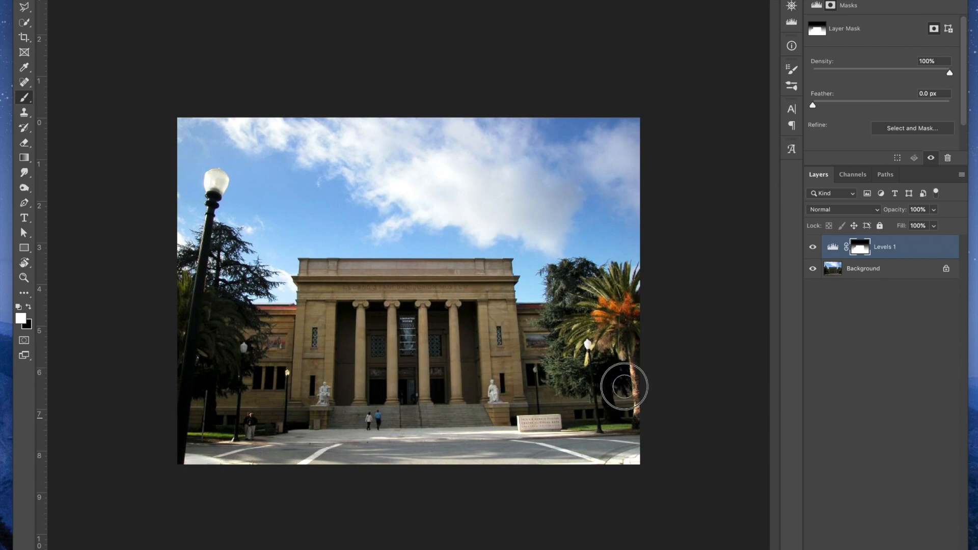
pyautogui.click(811, 248)
pyautogui.click(811, 248)
pyautogui.click(812, 248)
pyautogui.click(811, 248)
pyautogui.click(811, 248)
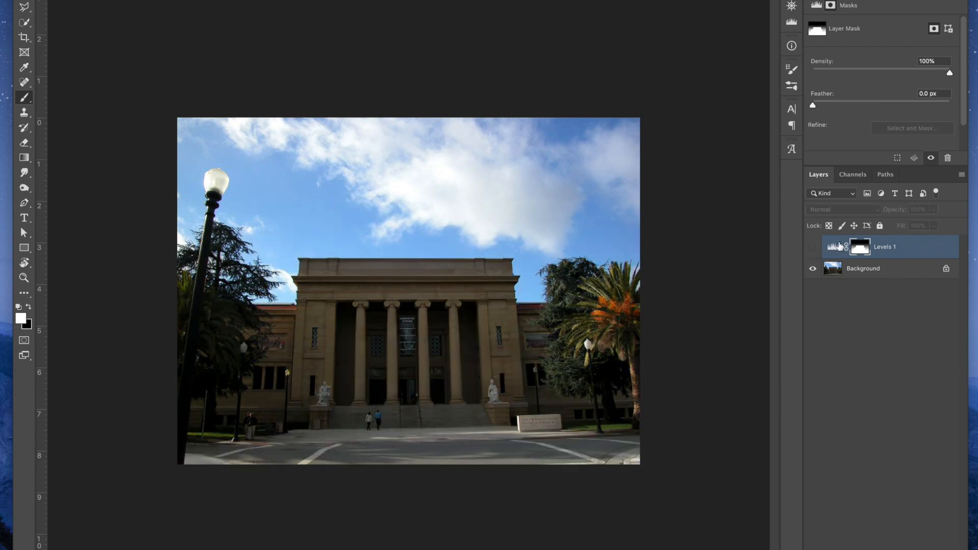
pyautogui.click(811, 249)
# Rename the Levels adjustment layer as "lighten building"
pyautogui.doubleClick(885, 249)
pyautogui.press('BackSpace')
pyautogui.write('lighten buildin')
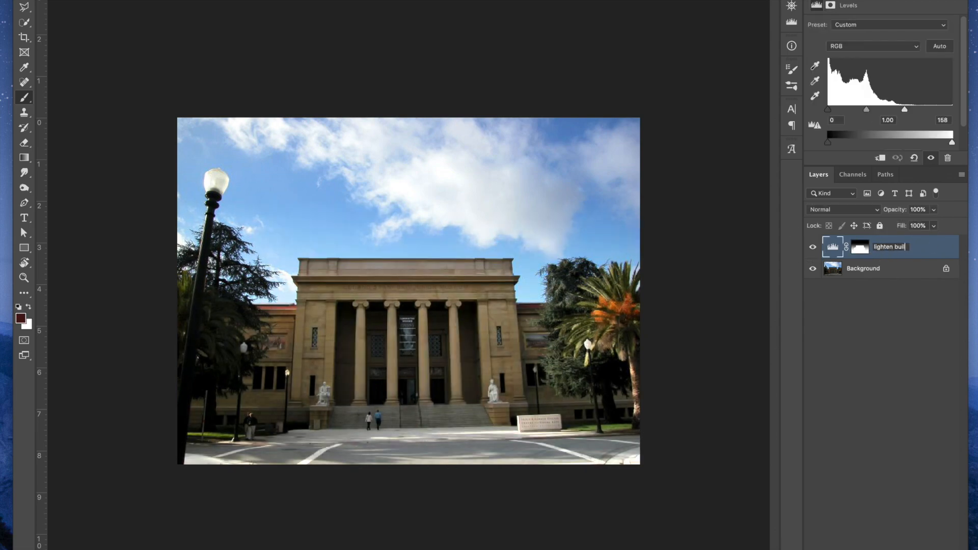
pyautogui.write('g')
pyautogui.press('Return')
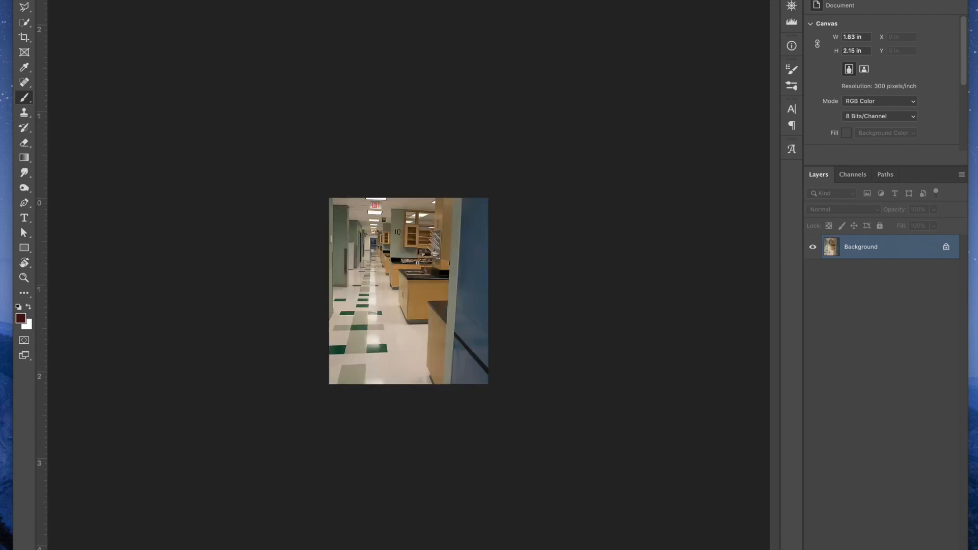
pyautogui.press('super+plus')
pyautogui.press('super+plus')
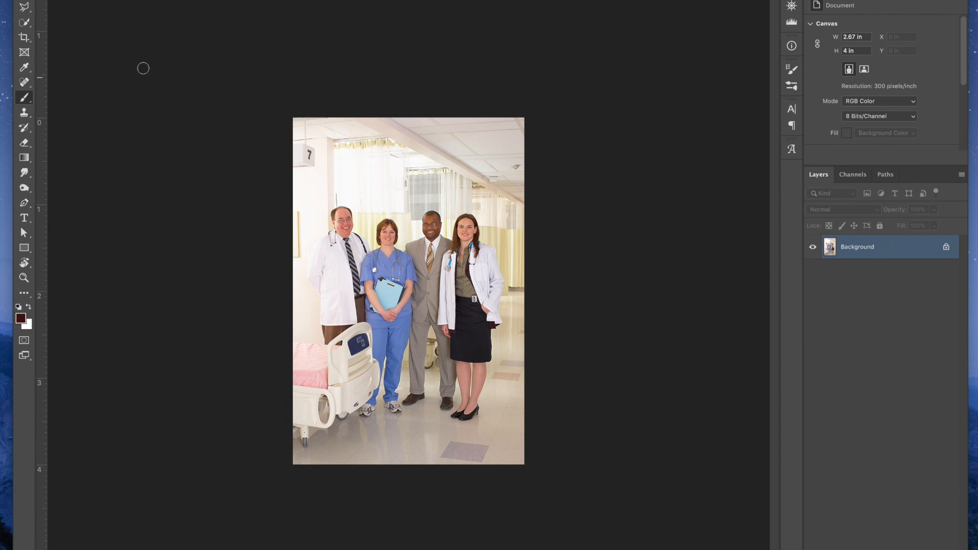
# Select the woman in the white coat and black skirt, from her hair down to her shoes, with the Quick Selection tool
pyautogui.click(22, 23)
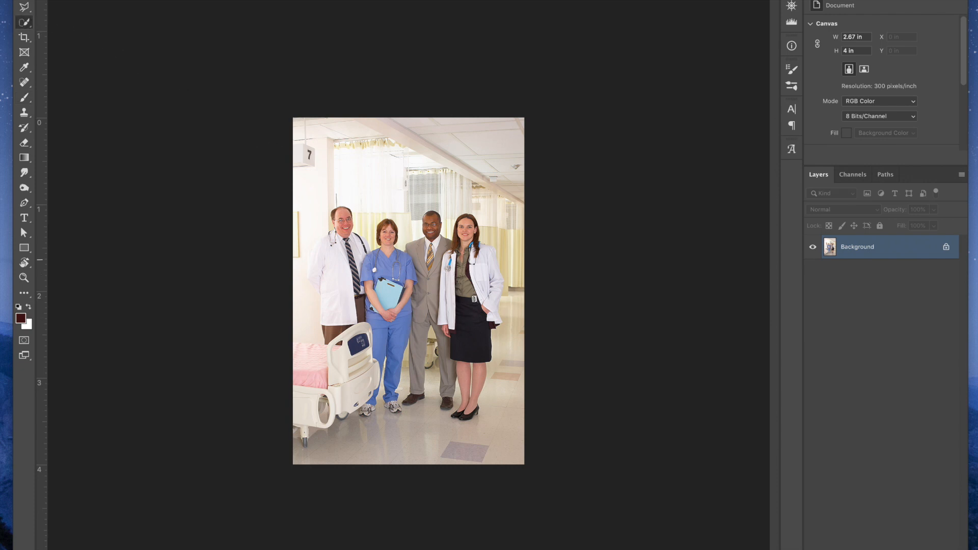
pyautogui.moveTo(451, 260)
pyautogui.mouseDown()
pyautogui.moveTo(474, 259)
pyautogui.moveTo(469, 235)
pyautogui.moveTo(456, 244)
pyautogui.moveTo(469, 231)
pyautogui.moveTo(487, 285)
pyautogui.moveTo(473, 305)
pyautogui.moveTo(470, 273)
pyautogui.moveTo(457, 313)
pyautogui.mouseUp()
pyautogui.click(492, 305)
pyautogui.click(448, 332)
pyautogui.moveTo(477, 371); pyautogui.dragTo(464, 399)
pyautogui.press('super+plus')
pyautogui.press('super+plus')
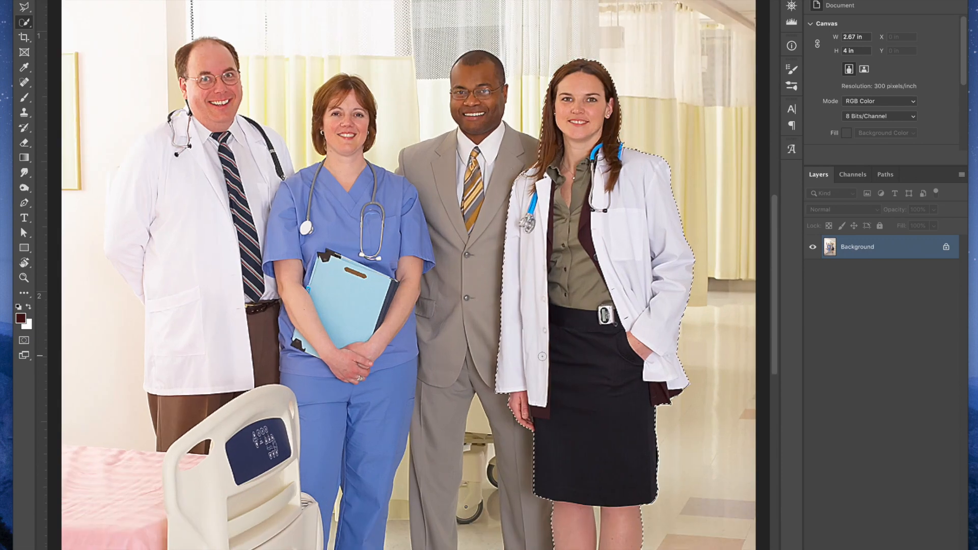
pyautogui.moveTo(542, 366); pyautogui.dragTo(484, 175)
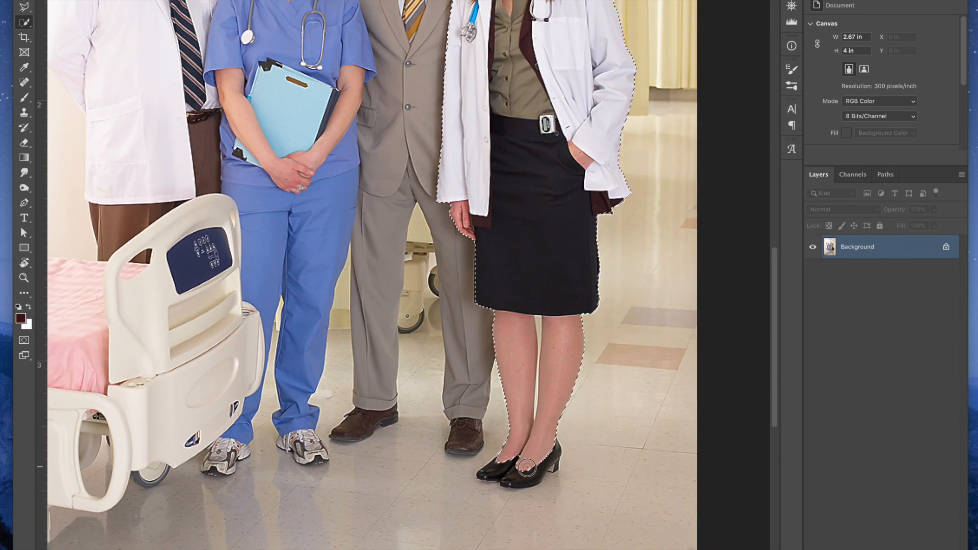
pyautogui.moveTo(540, 419); pyautogui.dragTo(541, 381)
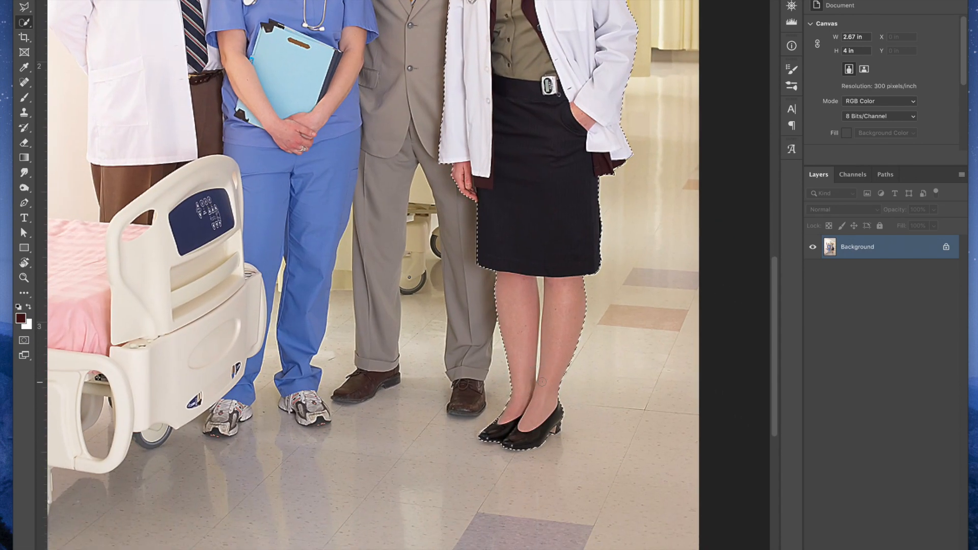
# Subtract the background gap between the woman's lower legs from the selection and clean up the edges along the gap
pyautogui.press('super+plus')
pyautogui.press('super+plus')
pyautogui.moveTo(631, 312); pyautogui.dragTo(484, 313)
pyautogui.press('super+plus')
pyautogui.press('super+plus')
pyautogui.moveTo(637, 323); pyautogui.dragTo(349, 286)
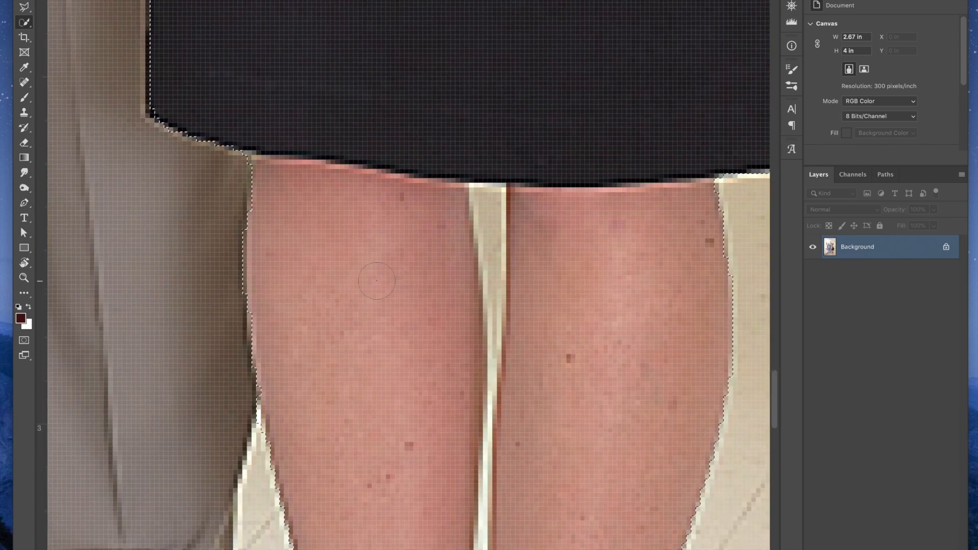
pyautogui.press('h')
pyautogui.moveTo(487, 203)
pyautogui.mouseDown()
pyautogui.moveTo(475, 202)
pyautogui.moveTo(488, 234)
pyautogui.moveTo(494, 370)
pyautogui.moveTo(546, 257)
pyautogui.mouseUp()
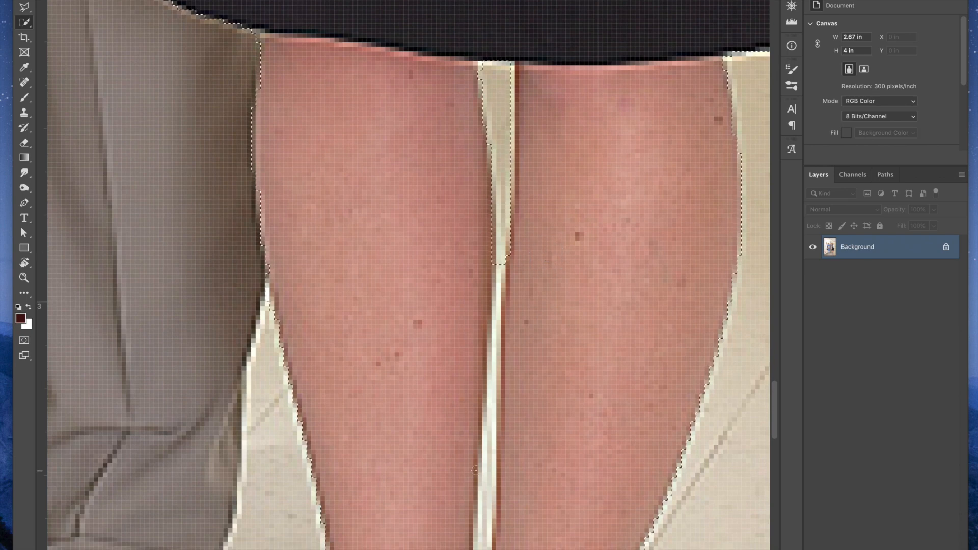
pyautogui.moveTo(482, 479)
pyautogui.mouseDown()
pyautogui.moveTo(495, 276)
pyautogui.moveTo(509, 229)
pyautogui.mouseUp()
pyautogui.moveTo(541, 375); pyautogui.dragTo(541, 174)
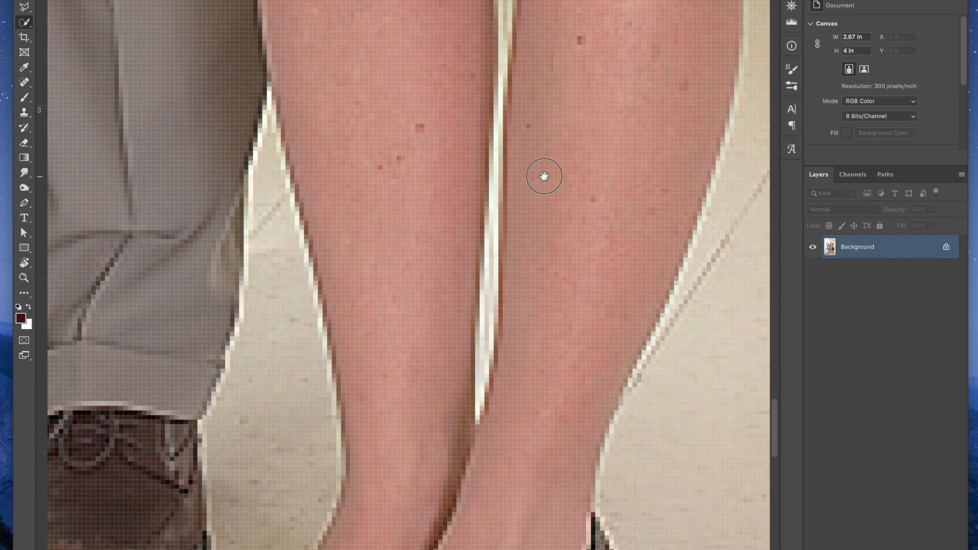
pyautogui.scroll(5, 524, 235)
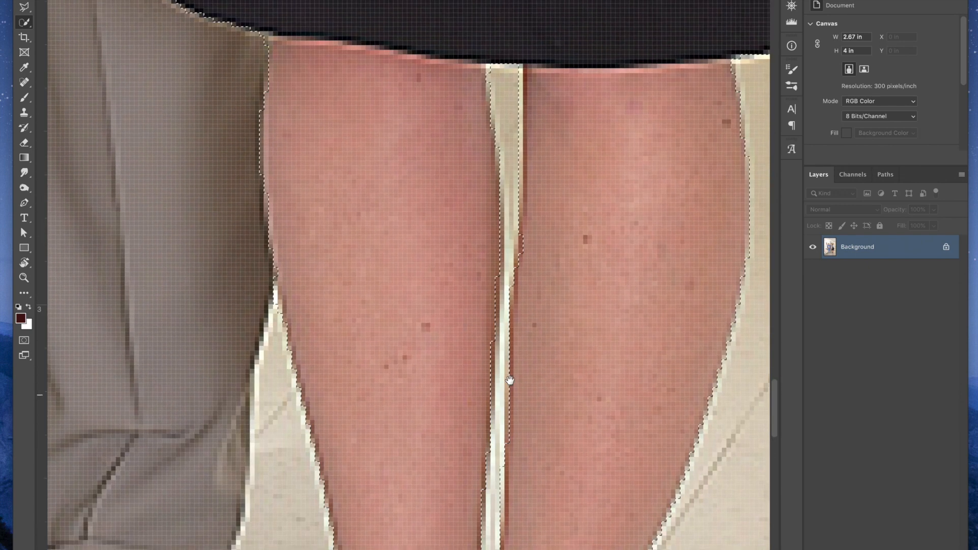
pyautogui.moveTo(519, 232); pyautogui.dragTo(525, 278)
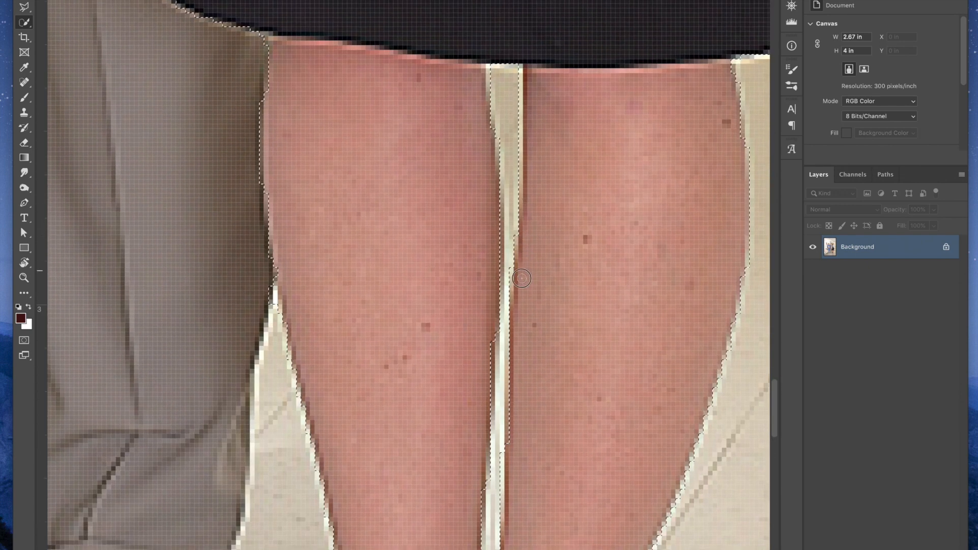
pyautogui.press('super+0')
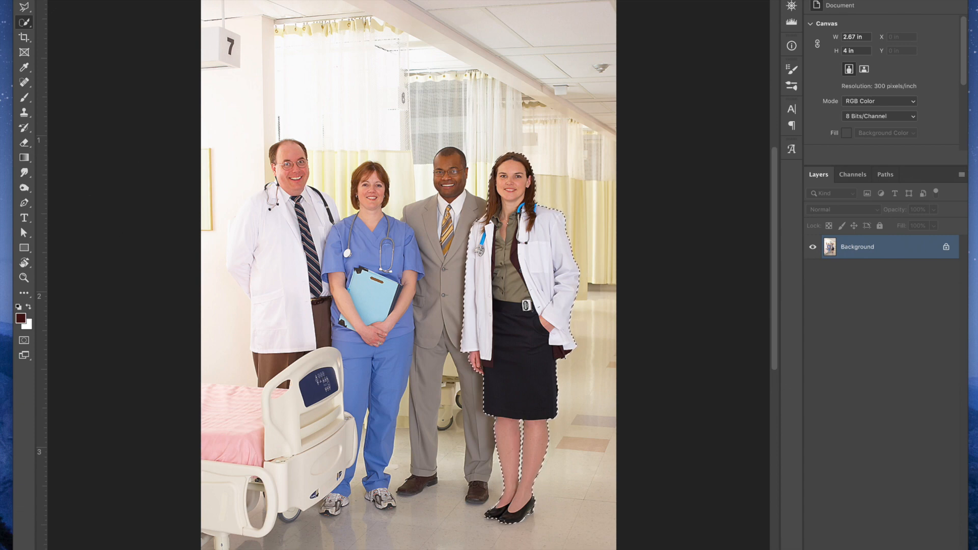
# Refine the selection in Select and Mask with 74% overlay opacity, Smart Radius on, Radius 2 px, Smooth 6 and Shift Edge -22%
pyautogui.press('super+alt+r')
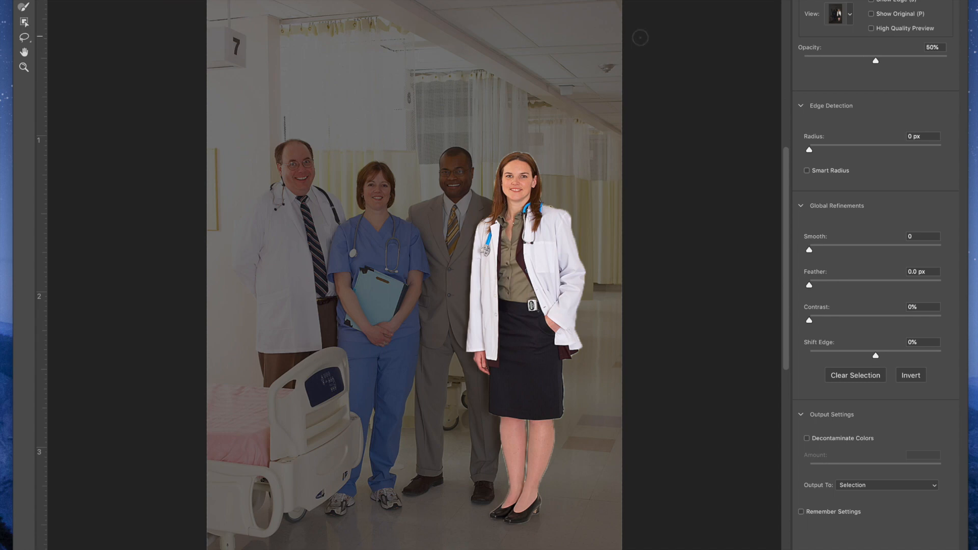
pyautogui.click(909, 59)
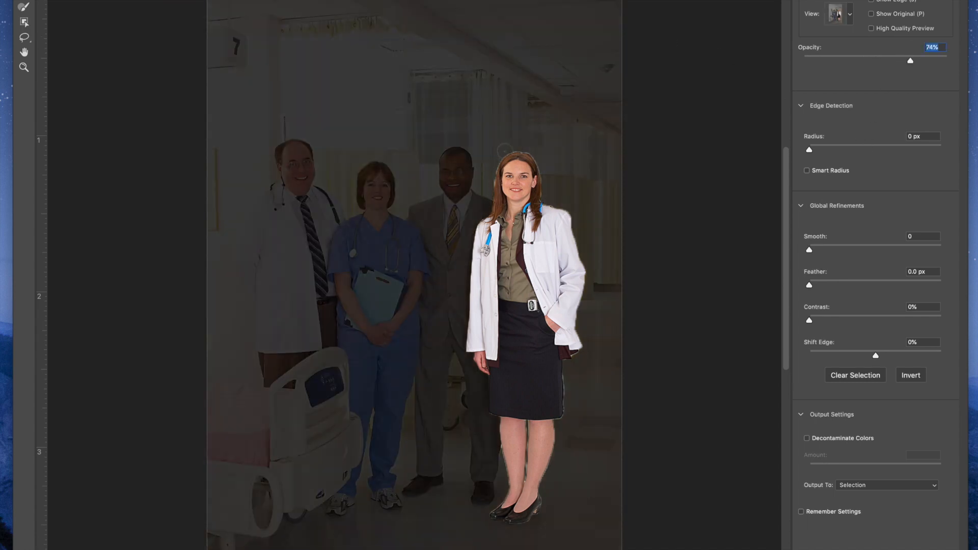
pyautogui.click(809, 171)
pyautogui.moveTo(808, 149); pyautogui.dragTo(820, 148)
pyautogui.moveTo(809, 249); pyautogui.dragTo(817, 252)
pyautogui.moveTo(860, 355); pyautogui.dragTo(860, 355)
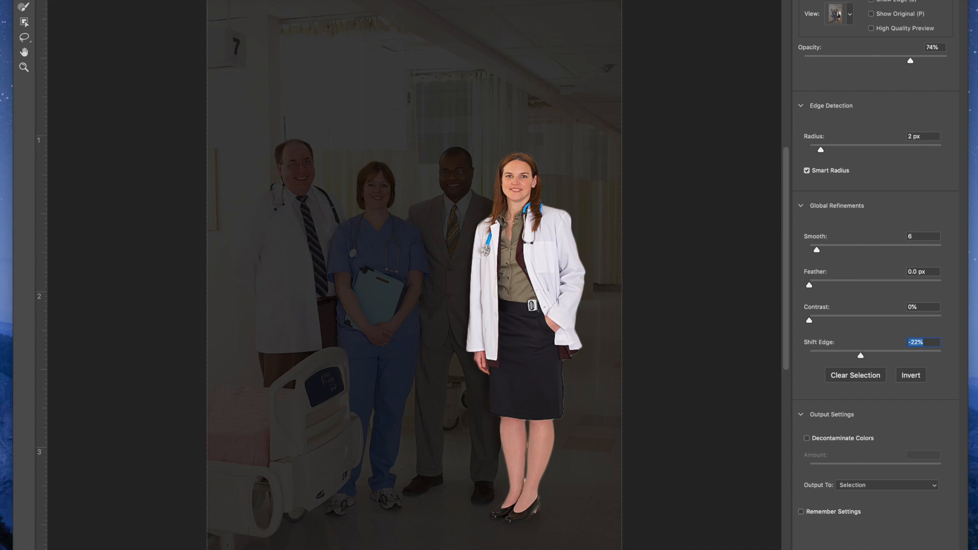
pyautogui.press('Return')
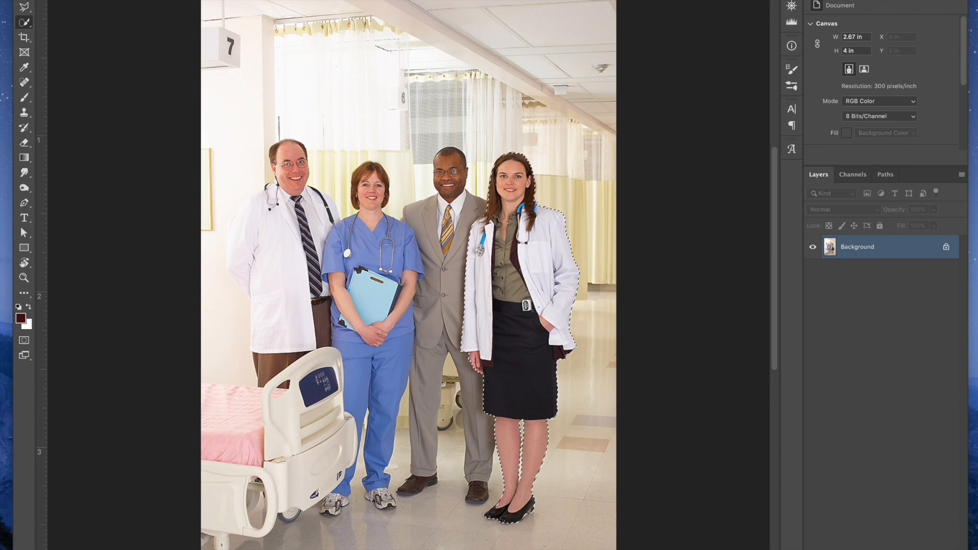
# Turn the selection into a layer mask that isolates the woman and rename the layer as "doctor"
pyautogui.click(879, 549)
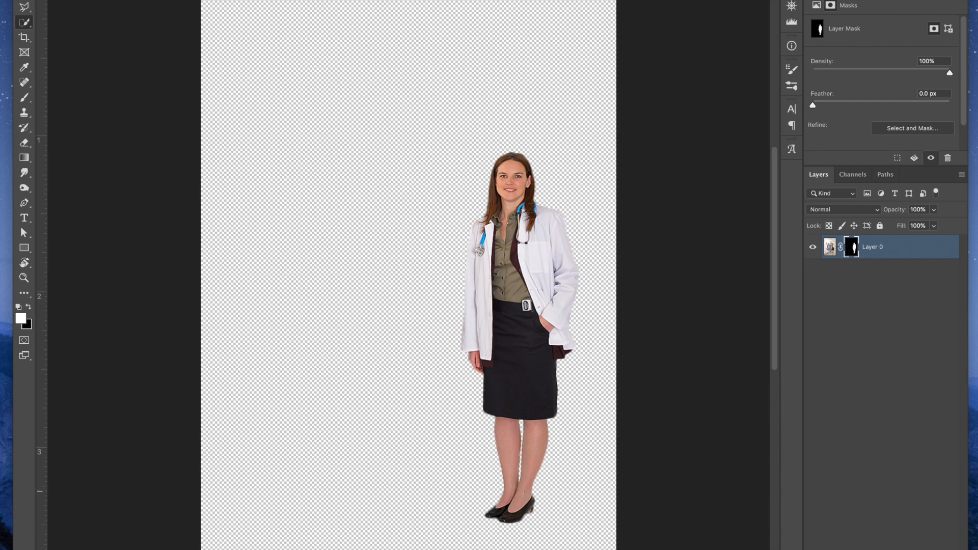
pyautogui.doubleClick(872, 246)
pyautogui.write('doctor')
pyautogui.press('Return')
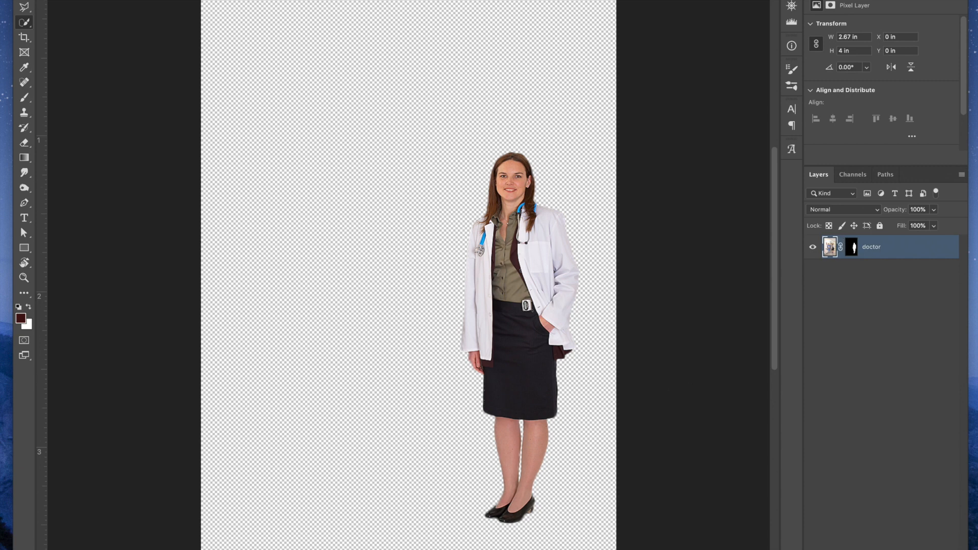
# Copy the masked doctor layer into the laboratory hallway photo and place her over the middle of the corridor
pyautogui.press('v')
pyautogui.moveTo(506, 217); pyautogui.dragTo(452, 0)
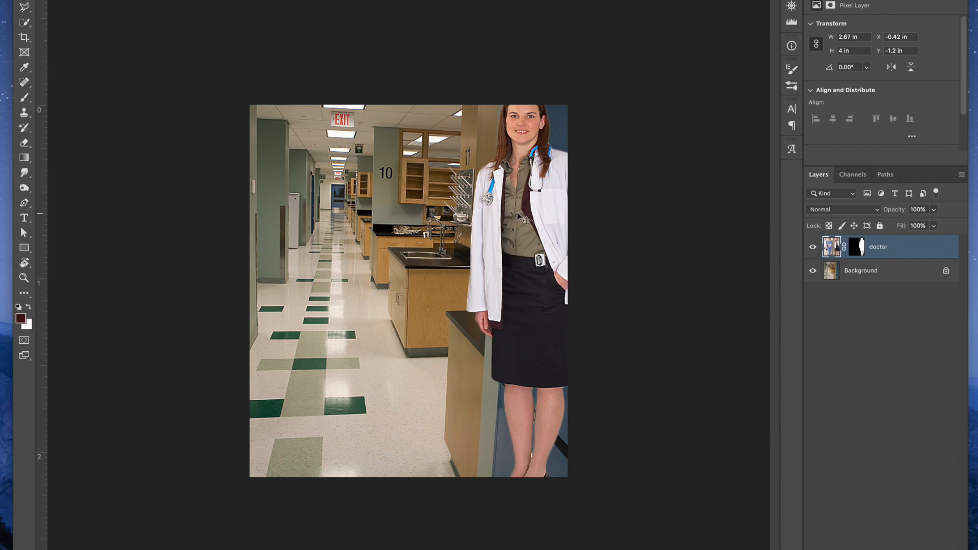
pyautogui.moveTo(517, 212); pyautogui.dragTo(403, 246)
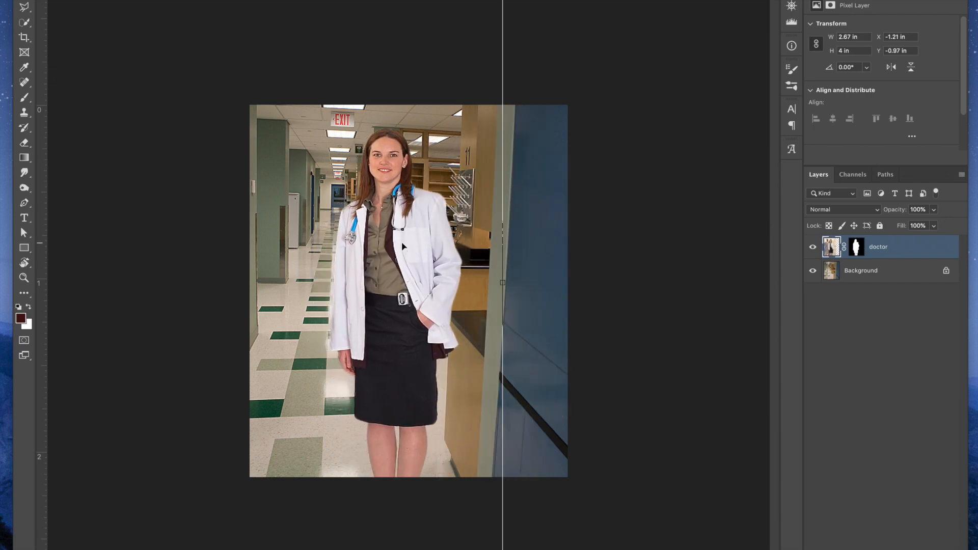
# Scale the doctor layer down to about 1.38 x 2.07 in and stand her on the hallway floor beside the counters
pyautogui.scroll(-2, 403, 247)
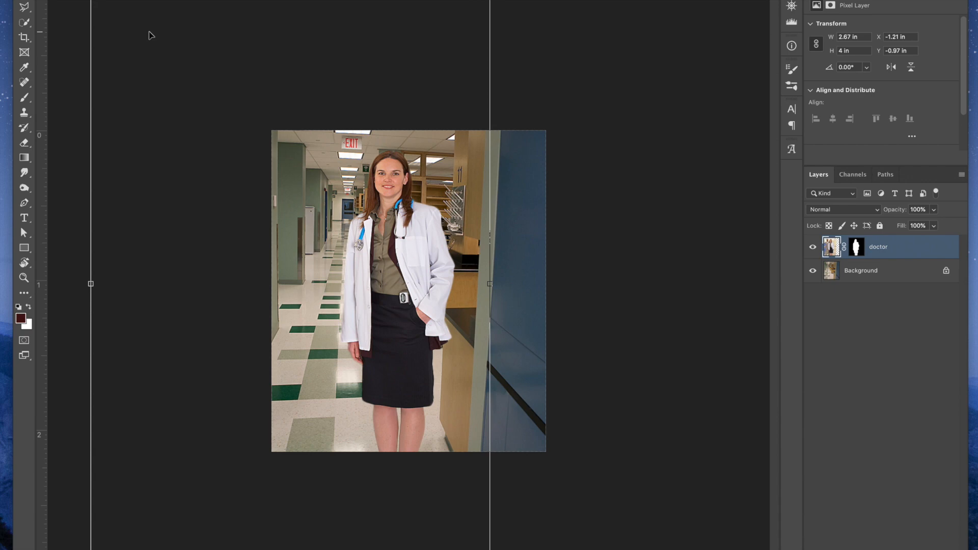
pyautogui.moveTo(93, 1); pyautogui.dragTo(319, 239)
pyautogui.moveTo(447, 399); pyautogui.dragTo(396, 222)
pyautogui.moveTo(227, 89); pyautogui.dragTo(234, 96)
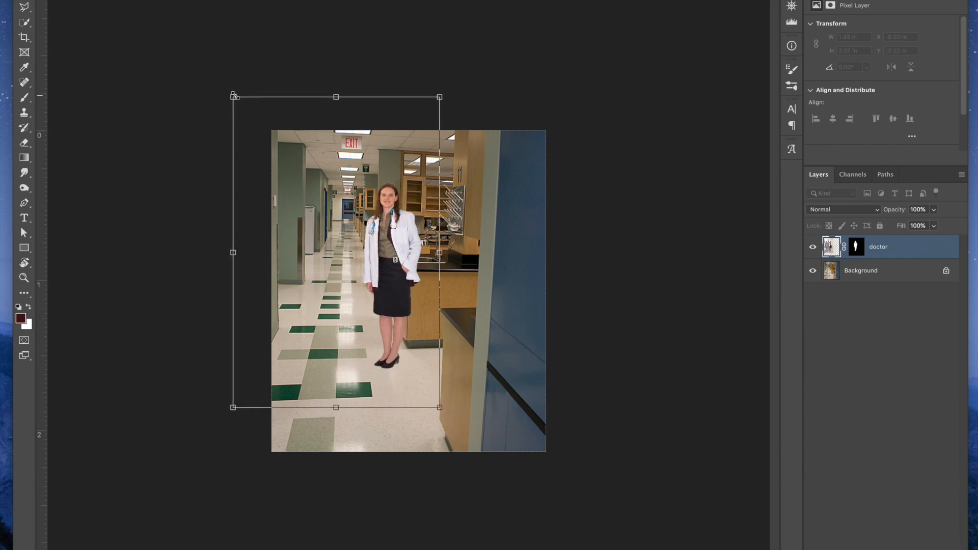
pyautogui.press('Return')
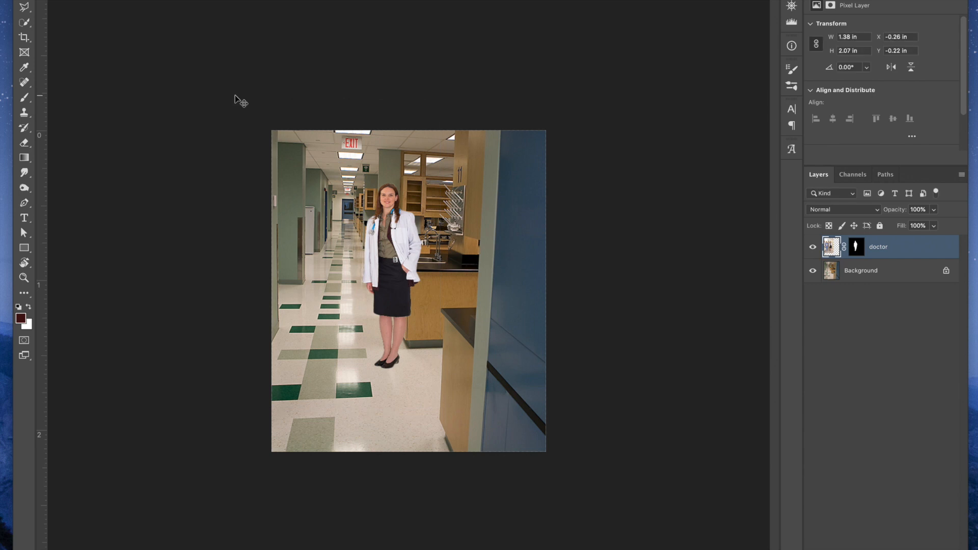
# Make the doctor layer's mask active and nudge the doctor about 0.03 in to the right
pyautogui.press('super+equal')
pyautogui.moveTo(391, 160); pyautogui.dragTo(409, 177)
pyautogui.press('super+equal')
pyautogui.press('super+equal')
pyautogui.scroll(-5, 415, 161)
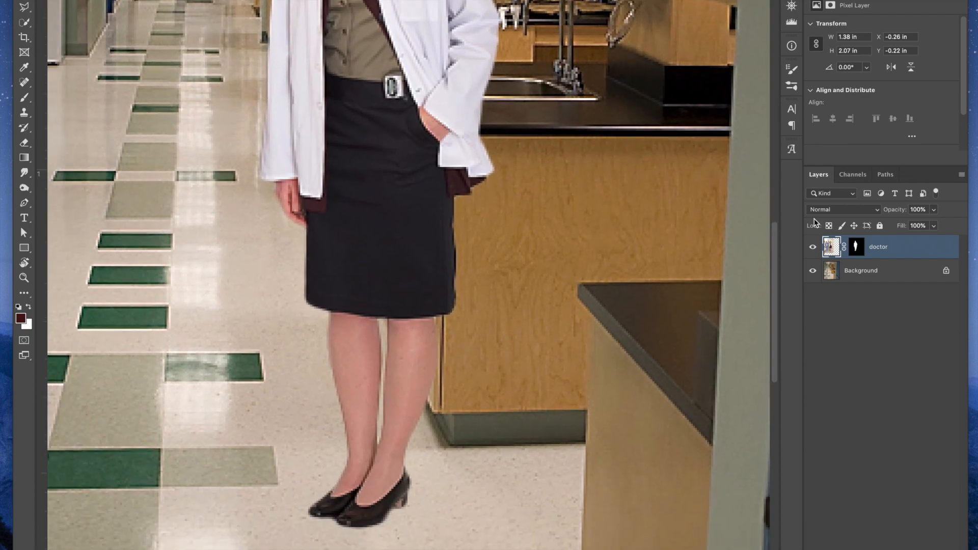
pyautogui.click(857, 248)
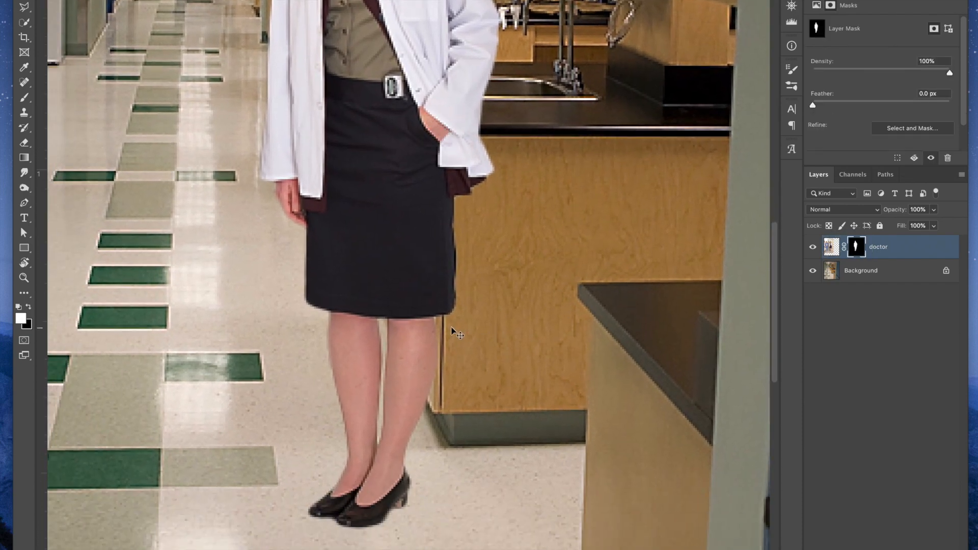
pyautogui.press('b')
pyautogui.moveTo(412, 339)
pyautogui.mouseDown()
pyautogui.moveTo(407, 372)
pyautogui.moveTo(426, 371)
pyautogui.mouseUp()
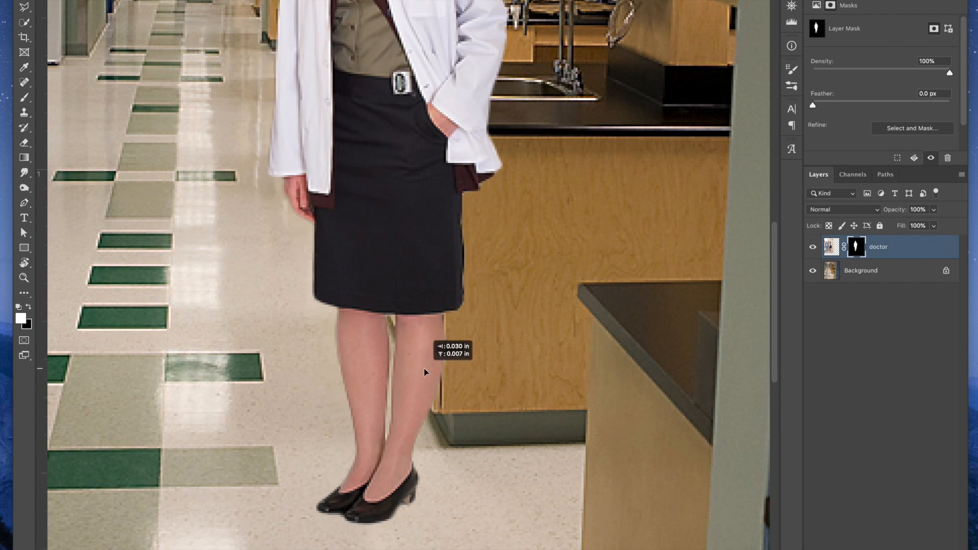
# Paint black on the doctor layer's mask around the top and side edges of her hair with a smaller brush
pyautogui.moveTo(525, 209); pyautogui.dragTo(530, 341)
pyautogui.moveTo(506, 183); pyautogui.dragTo(505, 381)
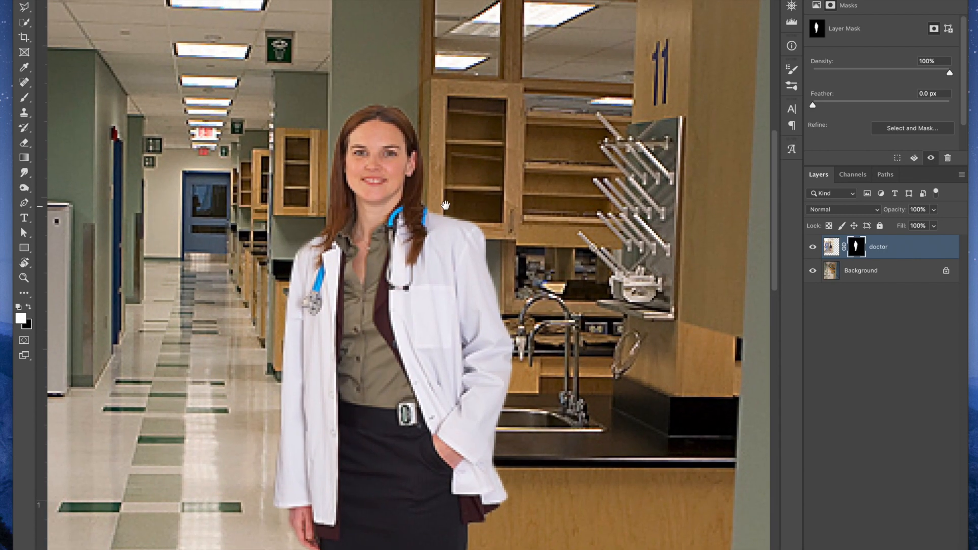
pyautogui.moveTo(421, 201); pyautogui.dragTo(430, 213)
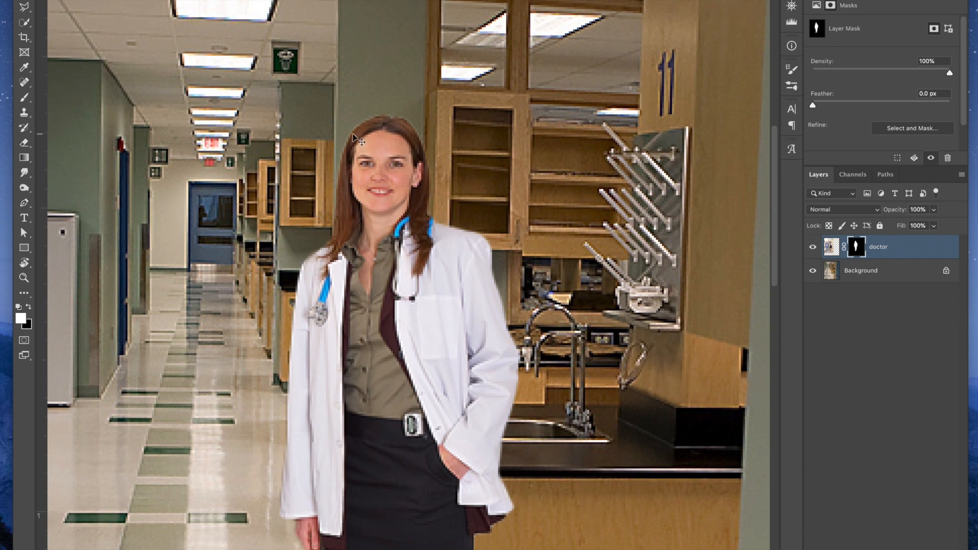
pyautogui.click(22, 97)
pyautogui.press('[')
pyautogui.press('[')
pyautogui.press('[')
pyautogui.press('[')
pyautogui.press('[')
pyautogui.press('[')
pyautogui.click(29, 307)
pyautogui.press('super+plus')
pyautogui.press('super+plus')
pyautogui.moveTo(351, 87); pyautogui.dragTo(439, 245)
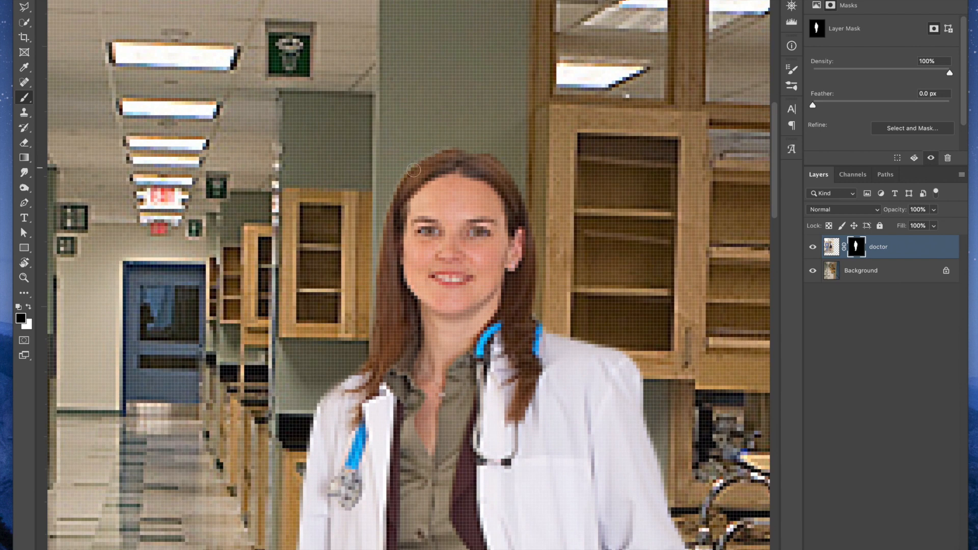
pyautogui.press('v')
pyautogui.click(24, 97)
pyautogui.moveTo(452, 141)
pyautogui.mouseDown()
pyautogui.moveTo(405, 163)
pyautogui.moveTo(461, 143)
pyautogui.moveTo(398, 171)
pyautogui.moveTo(390, 179)
pyautogui.moveTo(417, 159)
pyautogui.moveTo(389, 180)
pyautogui.moveTo(408, 162)
pyautogui.moveTo(376, 223)
pyautogui.moveTo(391, 183)
pyautogui.moveTo(428, 152)
pyautogui.mouseUp()
# Move the doctor slightly upward in the hallway scene
pyautogui.press('v')
pyautogui.moveTo(497, 277); pyautogui.dragTo(456, 188)
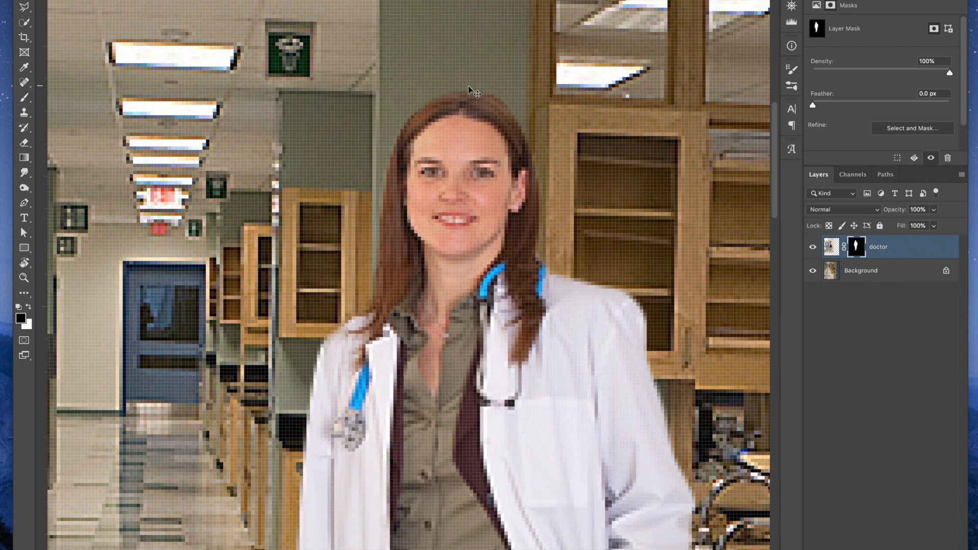
pyautogui.scroll(-10, 469, 319)
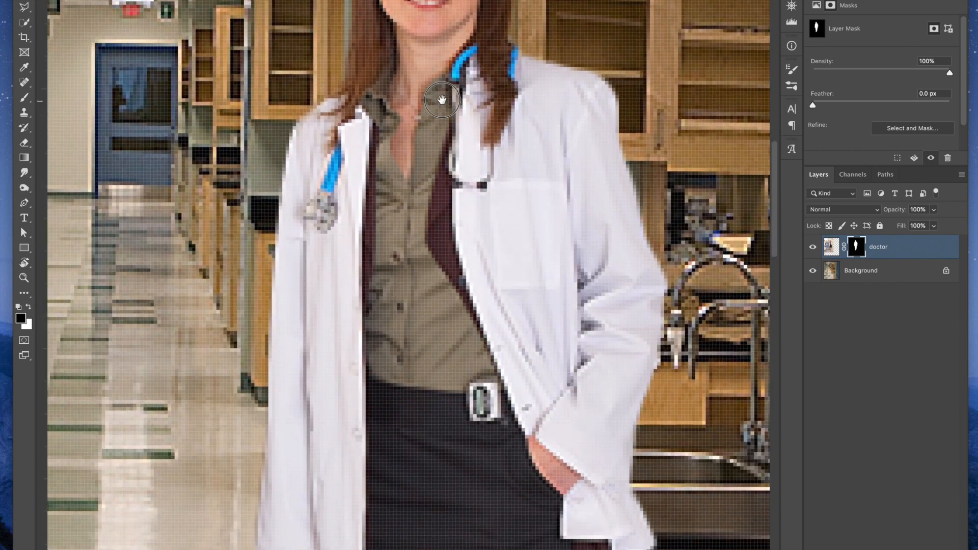
# Load the doctor layer's mask as a selection and add a Photo Filter adjustment layer limited to the doctor
pyautogui.scroll(4, 459, 317)
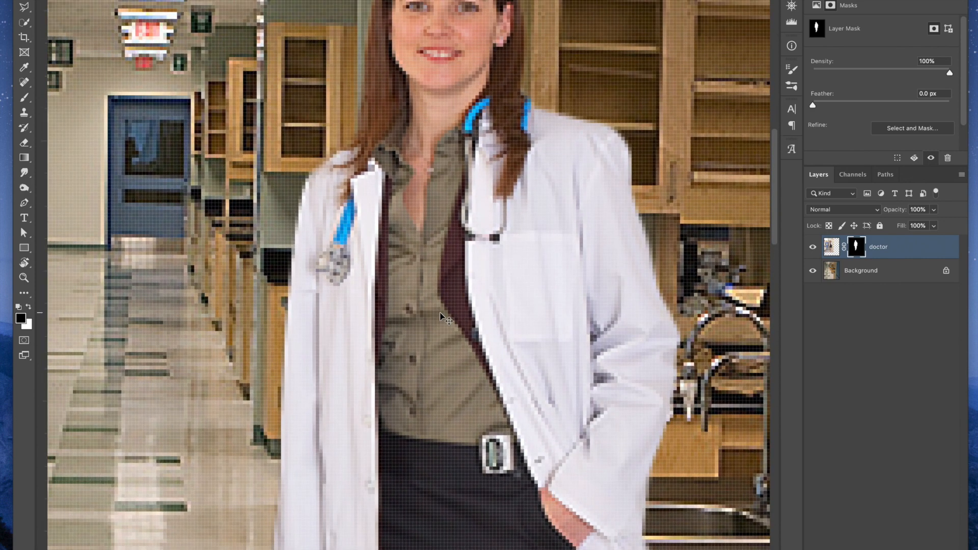
pyautogui.scroll(-10, 445, 318)
pyautogui.scroll(-4, 446, 318)
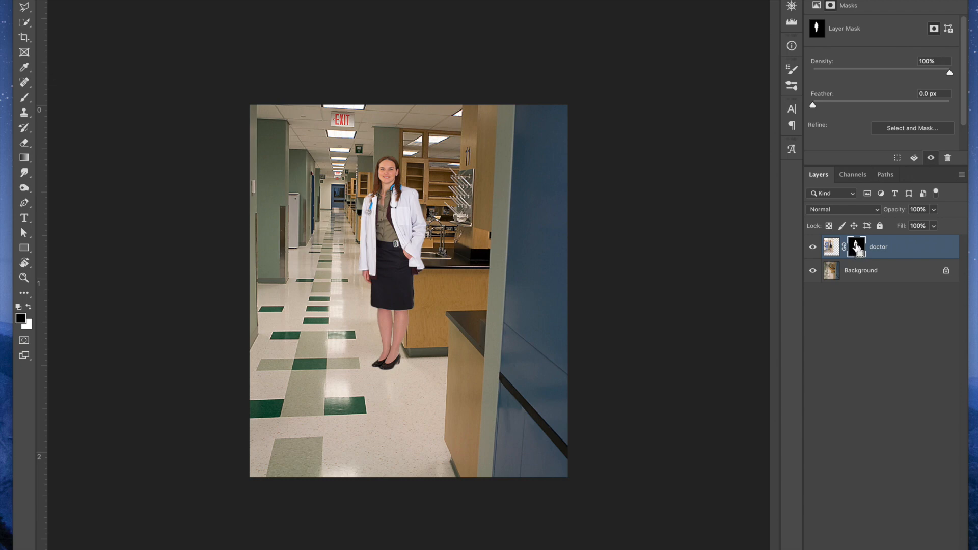
pyautogui.keyDown('ctrl'); pyautogui.click(856, 247); pyautogui.keyUp('ctrl')
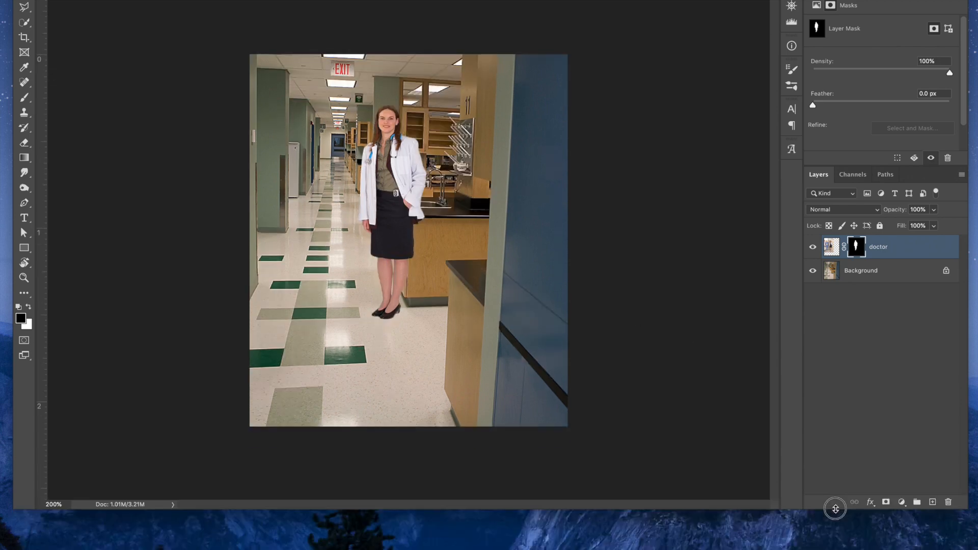
pyautogui.click(900, 502)
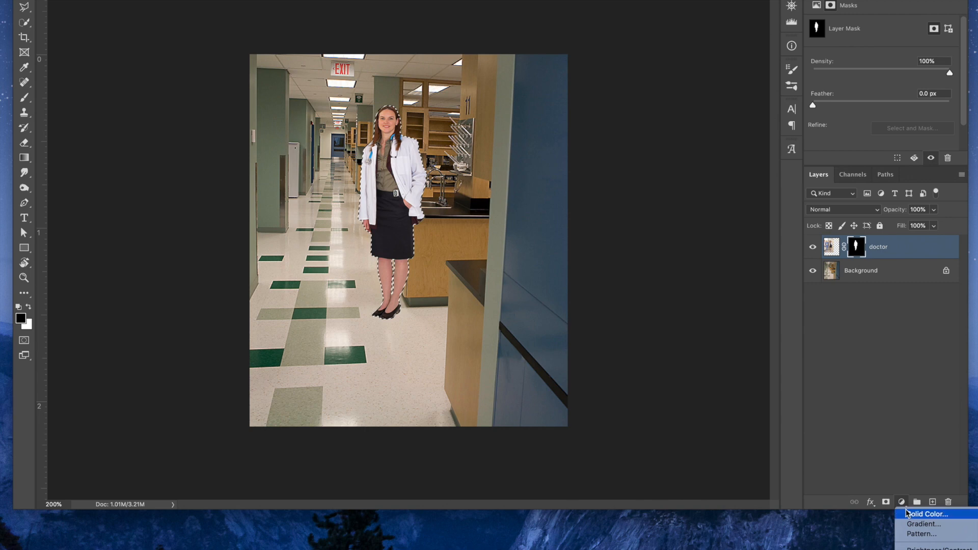
pyautogui.click(908, 514)
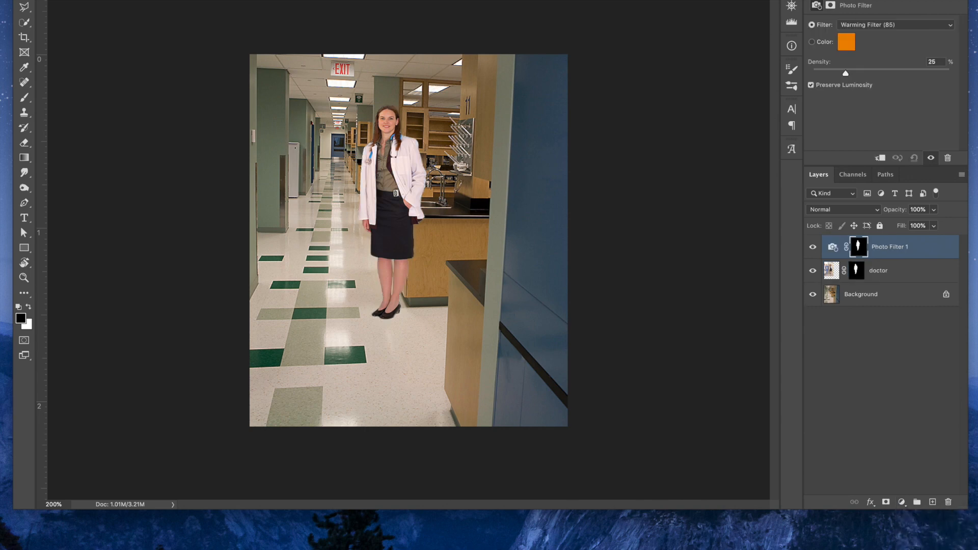
pyautogui.moveTo(654, 509); pyautogui.dragTo(653, 549)
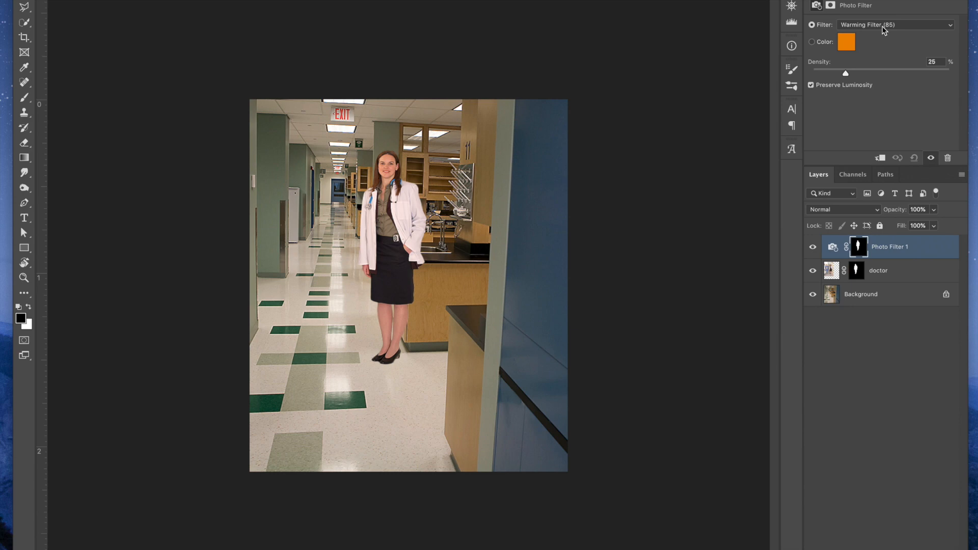
# Set the Photo Filter adjustment to the Green filter
pyautogui.click(883, 30)
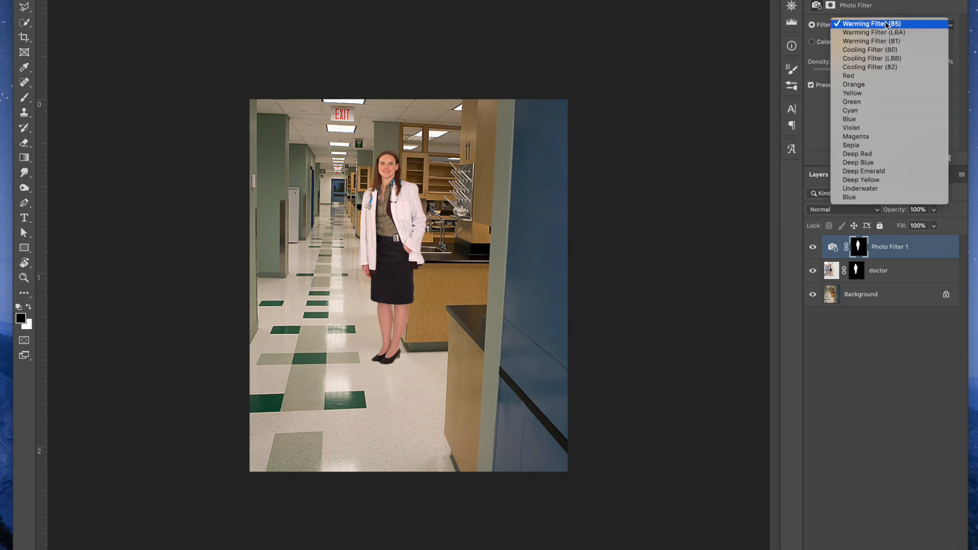
pyautogui.click(907, 25)
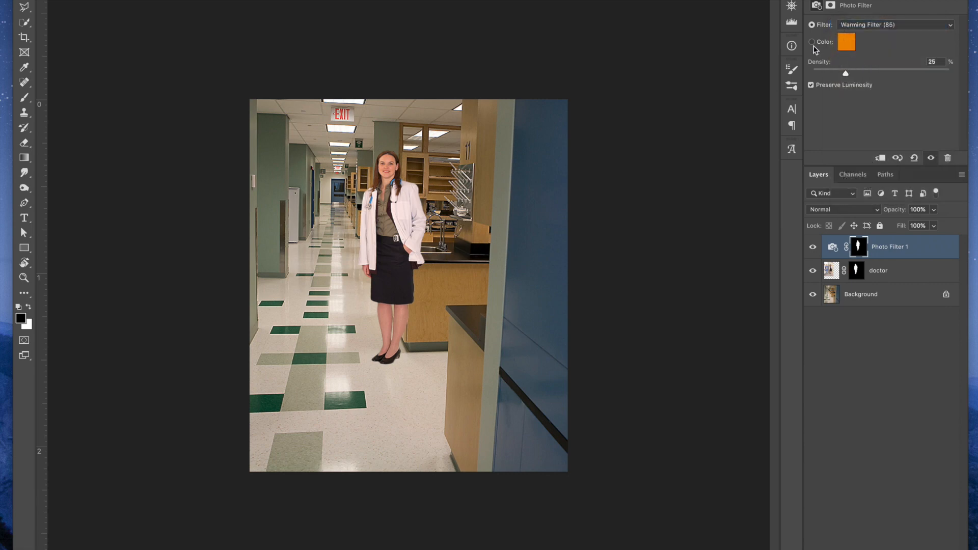
pyautogui.click(888, 25)
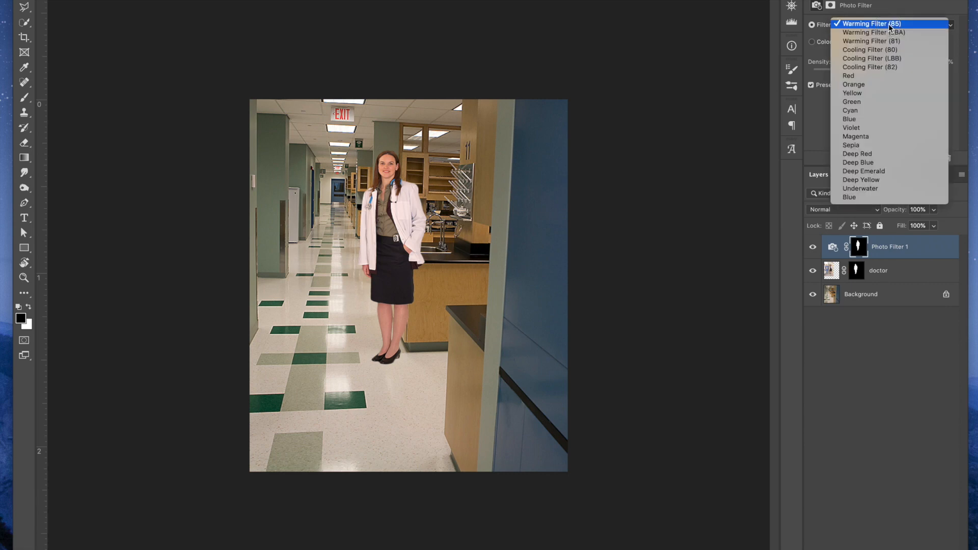
pyautogui.click(869, 104)
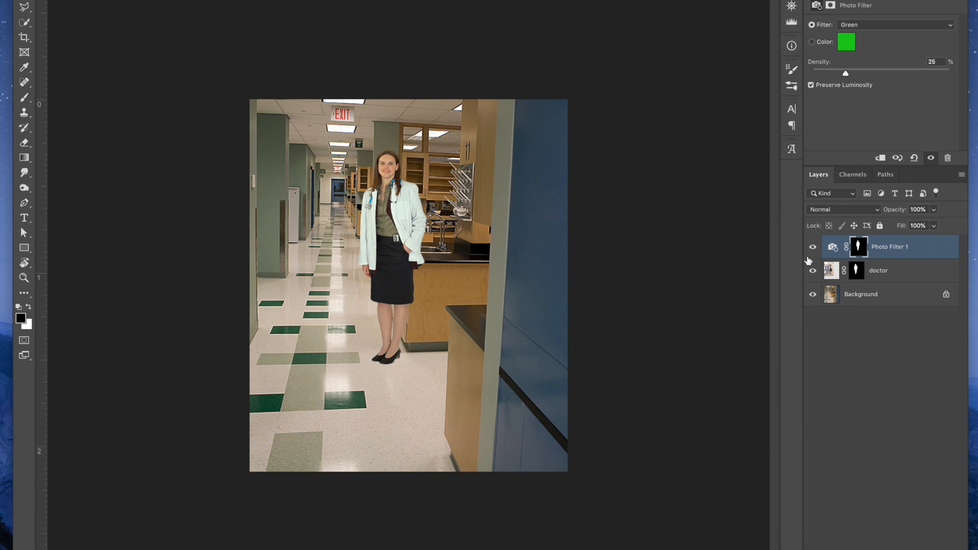
# Toggle the Photo Filter layer's visibility repeatedly to compare the doctor's color with and without the green filter
pyautogui.click(812, 248)
pyautogui.click(812, 247)
pyautogui.click(812, 247)
pyautogui.click(812, 247)
pyautogui.click(812, 248)
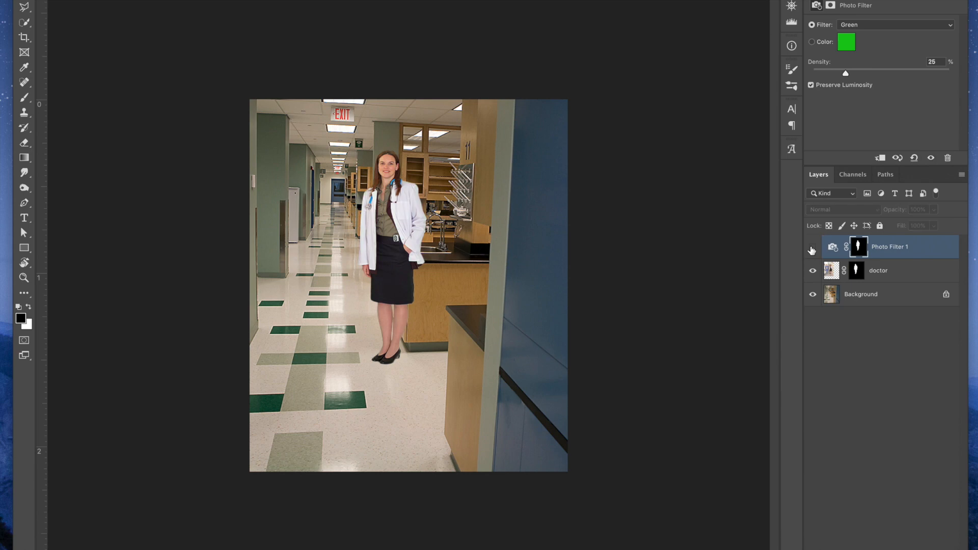
pyautogui.click(812, 247)
pyautogui.click(812, 248)
pyautogui.click(811, 249)
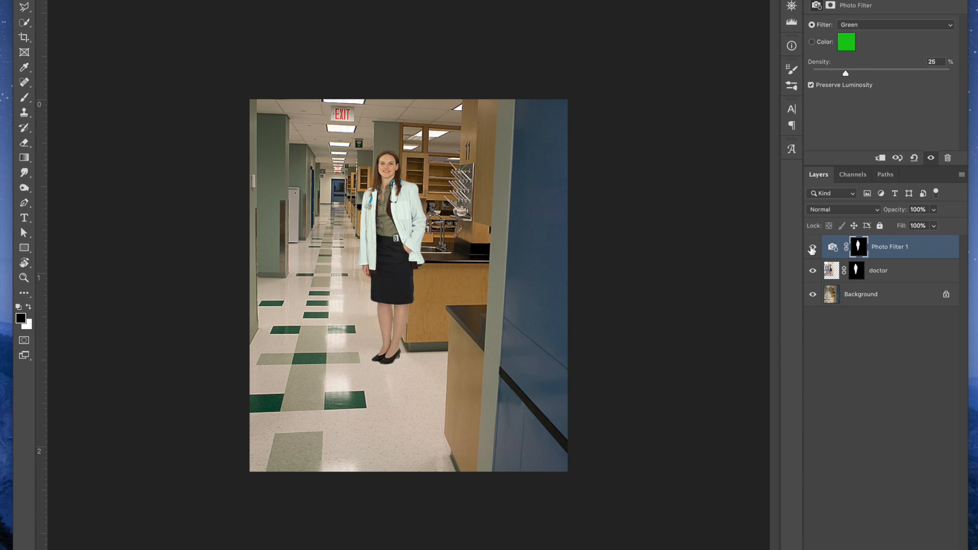
pyautogui.click(812, 248)
pyautogui.click(811, 249)
pyautogui.click(811, 248)
pyautogui.click(812, 248)
# Set the Photo Filter's density to 26% and rename its layer "cooler skin tone"
pyautogui.moveTo(846, 72); pyautogui.dragTo(917, 68)
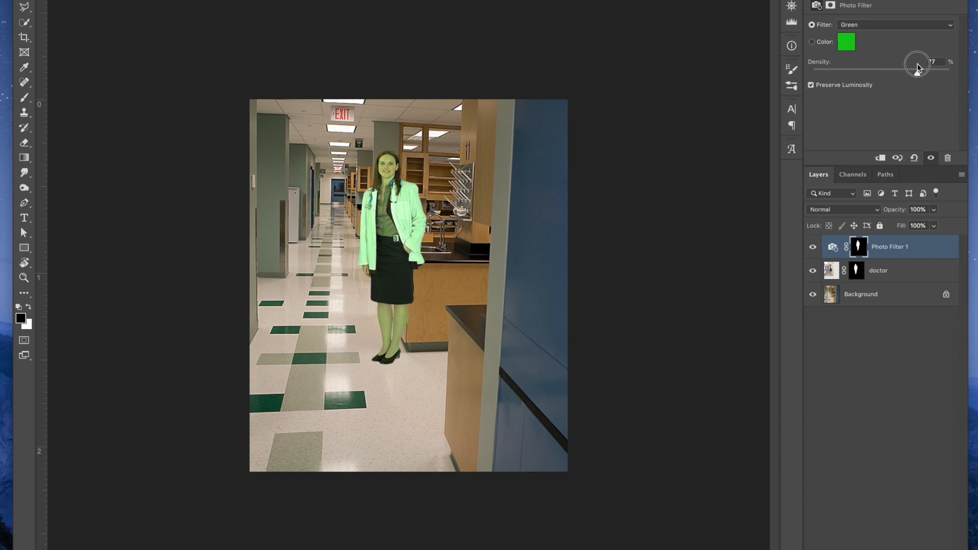
pyautogui.moveTo(917, 68); pyautogui.dragTo(847, 62)
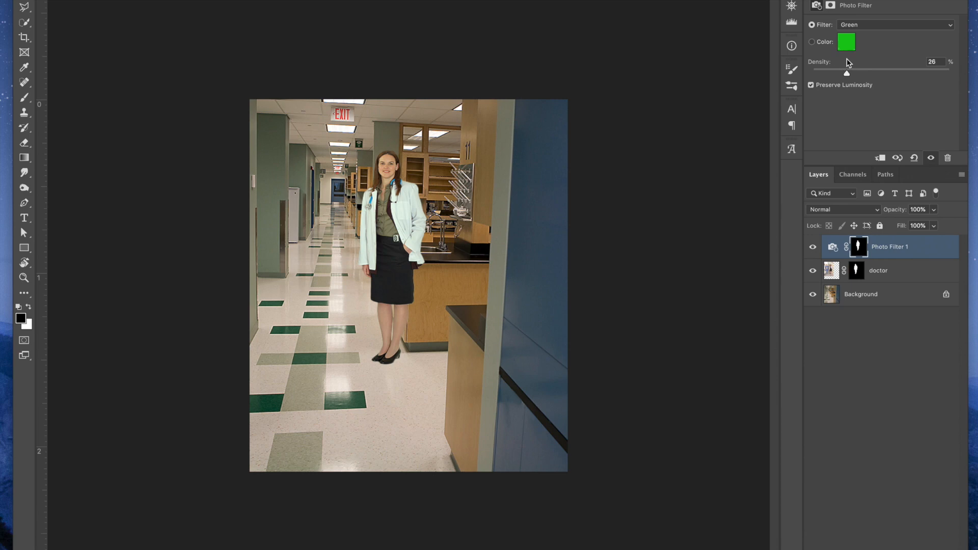
pyautogui.doubleClick(886, 248)
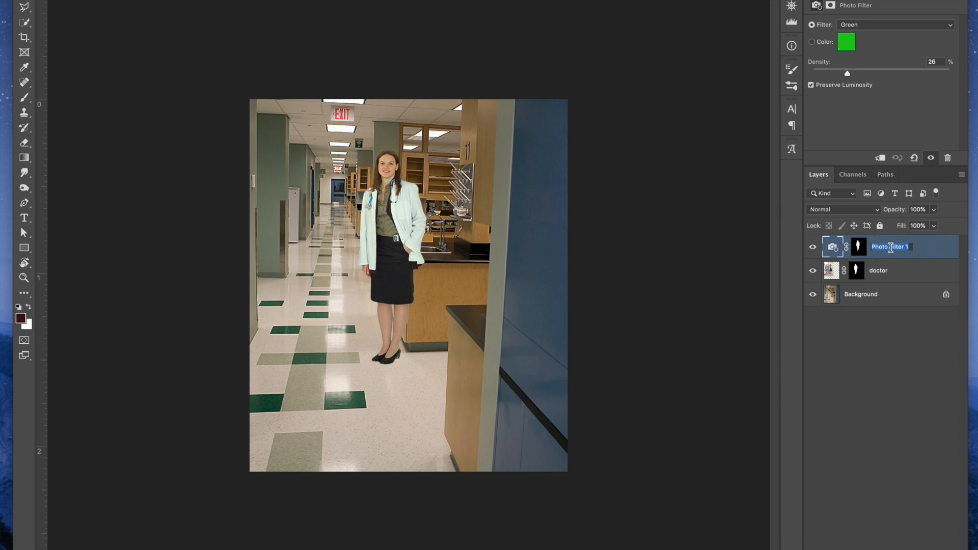
pyautogui.write('cooler skin ton')
pyautogui.press('Return')
pyautogui.doubleClick(904, 246)
pyautogui.click(916, 247)
pyautogui.write('e')
pyautogui.press('Return')
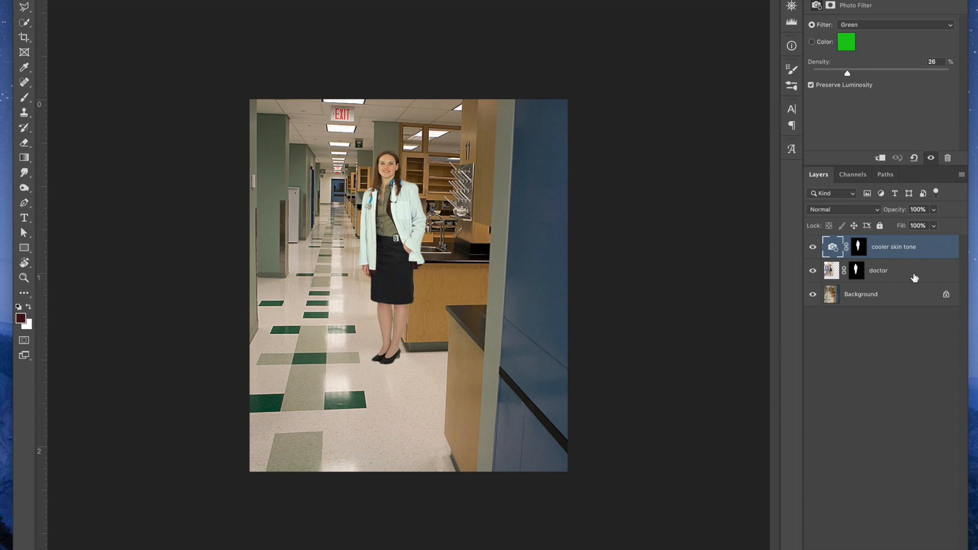
# Copy the black silhouettes of two jumping people into the beach photo document and center them over the picture
pyautogui.click(852, 441)
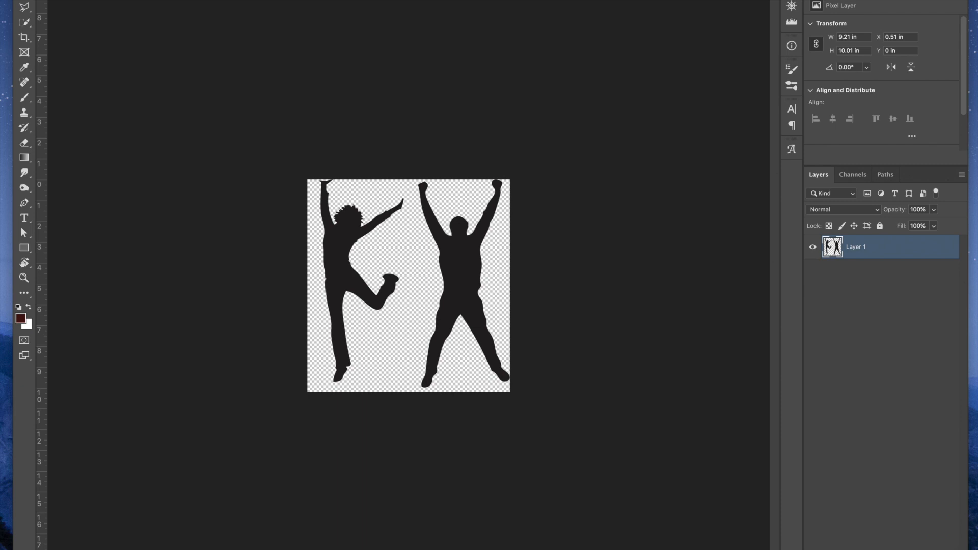
pyautogui.moveTo(463, 269); pyautogui.dragTo(185, 61)
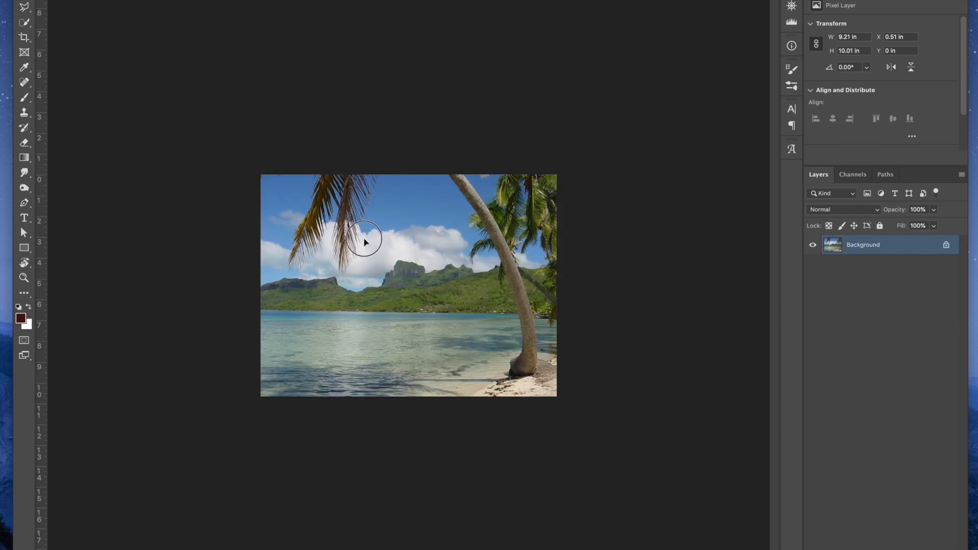
pyautogui.moveTo(406, 278); pyautogui.dragTo(447, 279)
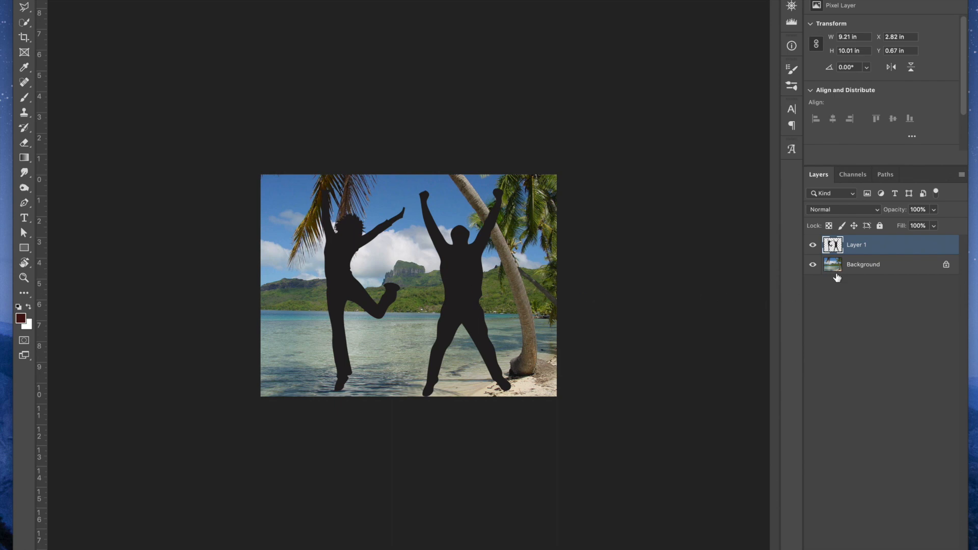
# Rename the silhouette layer "shape" and the background photo layer "beach"
pyautogui.doubleClick(853, 245)
pyautogui.write('shape')
pyautogui.press('Return')
pyautogui.doubleClick(858, 264)
pyautogui.write('beach')
pyautogui.press('Return')
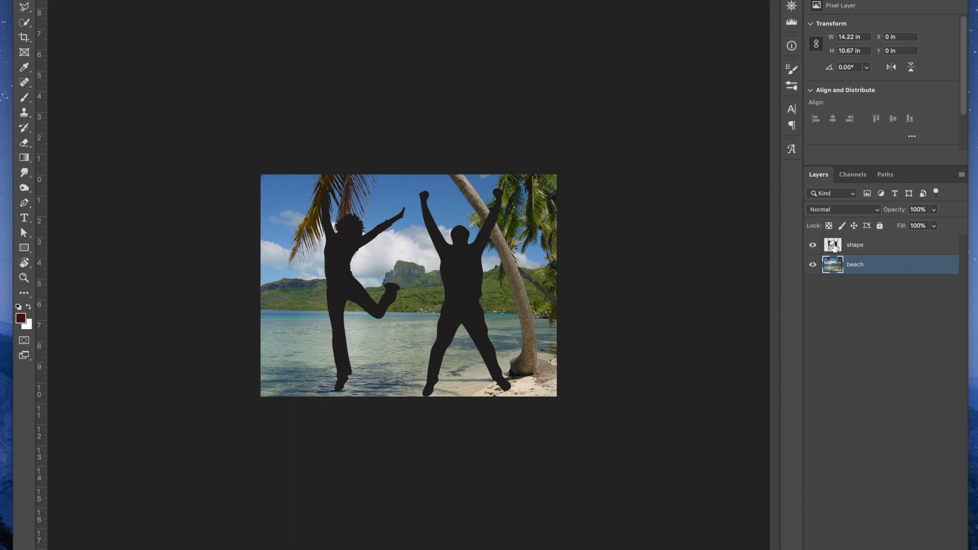
# Place the shape layer beneath the beach layer and clip the beach photo to the silhouettes
pyautogui.click(864, 247)
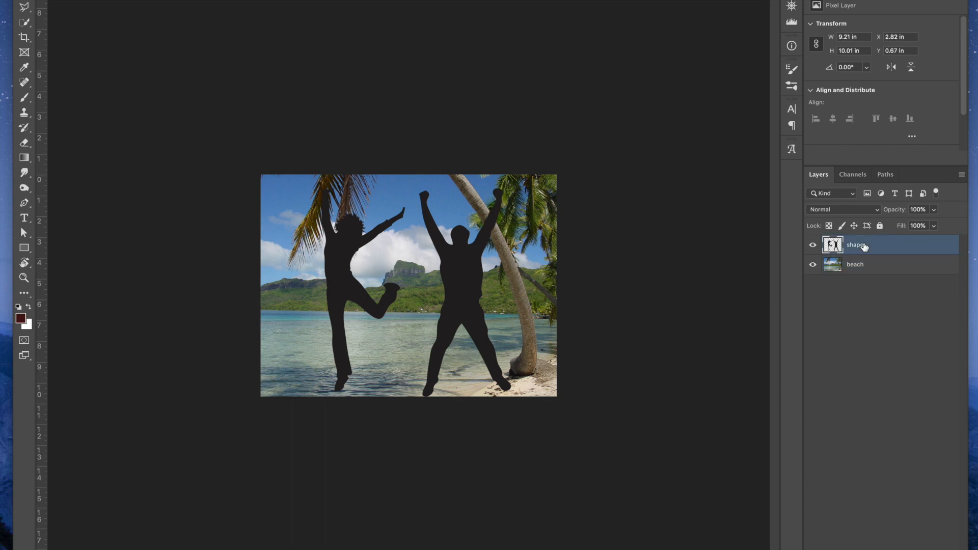
pyautogui.moveTo(875, 247); pyautogui.dragTo(854, 274)
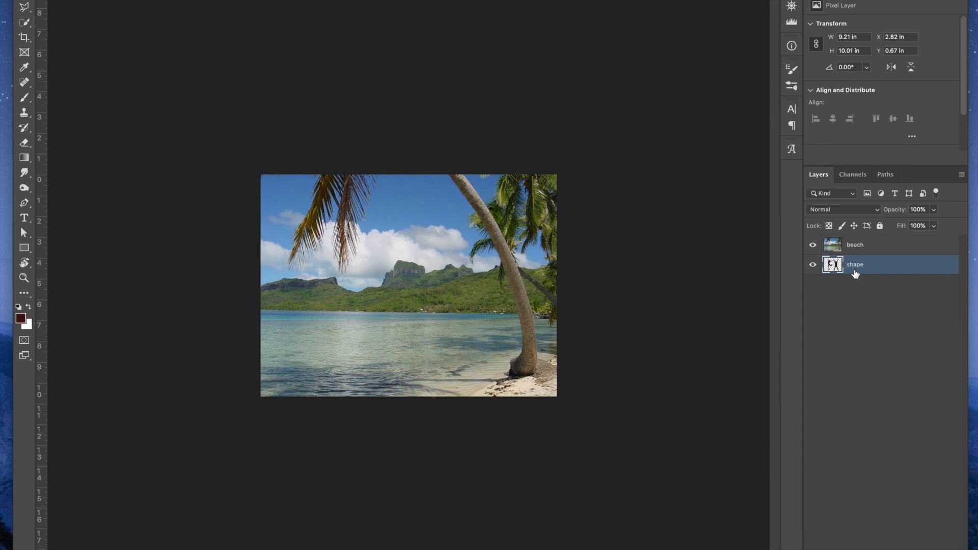
pyautogui.keyDown('alt'); pyautogui.click(872, 251); pyautogui.keyUp('alt')
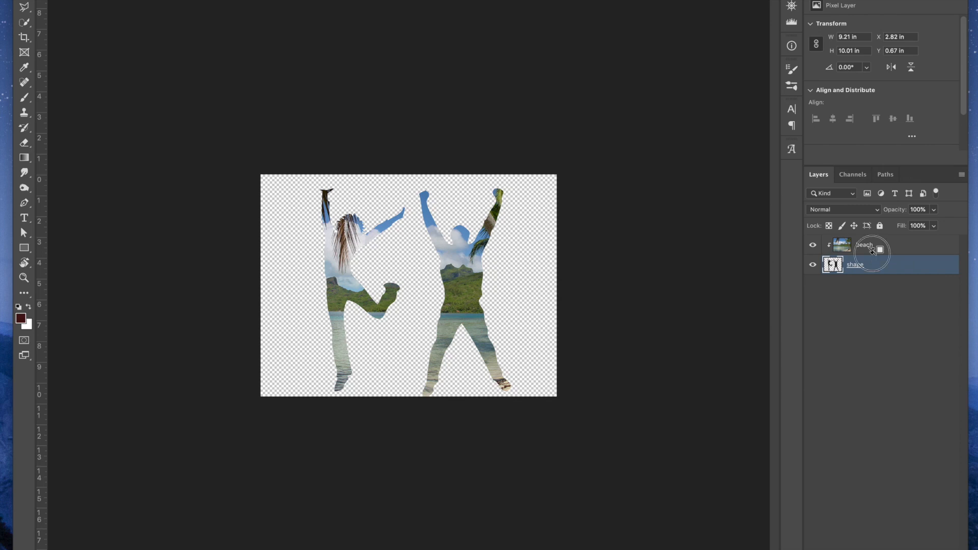
pyautogui.keyDown('alt'); pyautogui.click(872, 250); pyautogui.keyUp('alt')
pyautogui.keyDown('alt'); pyautogui.click(871, 251); pyautogui.keyUp('alt')
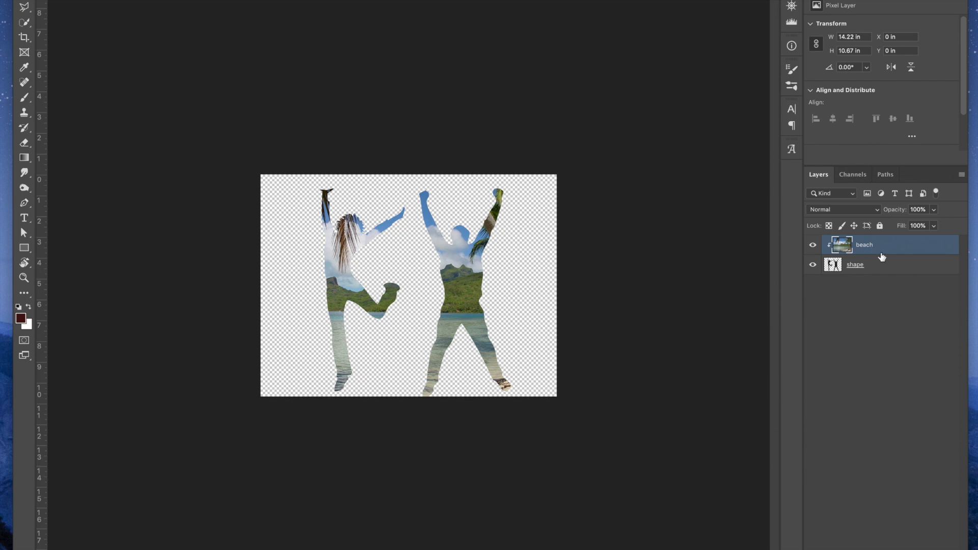
# Shift the silhouettes slightly up and left within the clipped photo and give the shape layer an outside stroke in blue #215a8e
pyautogui.click(892, 267)
pyautogui.moveTo(461, 287)
pyautogui.mouseDown()
pyautogui.moveTo(432, 285)
pyautogui.moveTo(521, 282)
pyautogui.moveTo(513, 271)
pyautogui.moveTo(405, 274)
pyautogui.moveTo(483, 274)
pyautogui.moveTo(455, 277)
pyautogui.mouseUp()
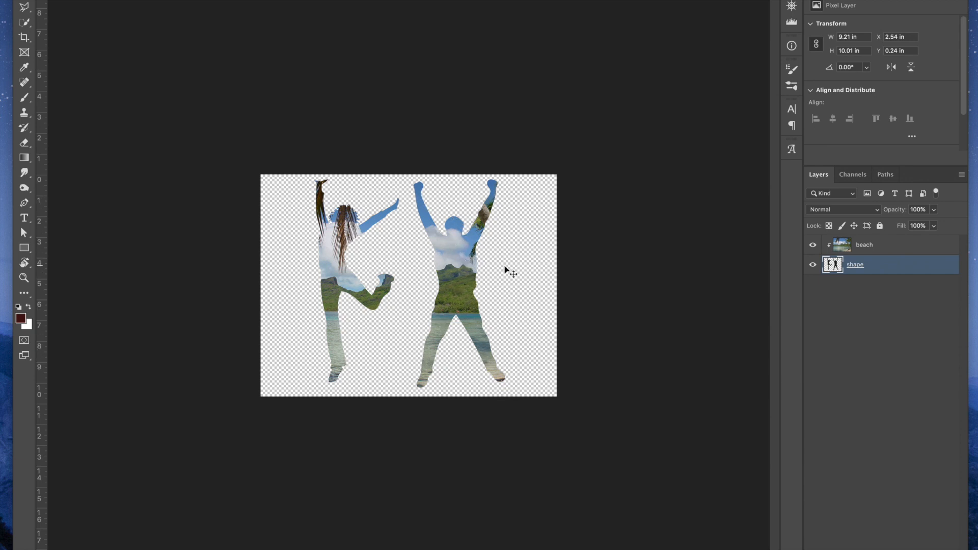
pyautogui.doubleClick(919, 266)
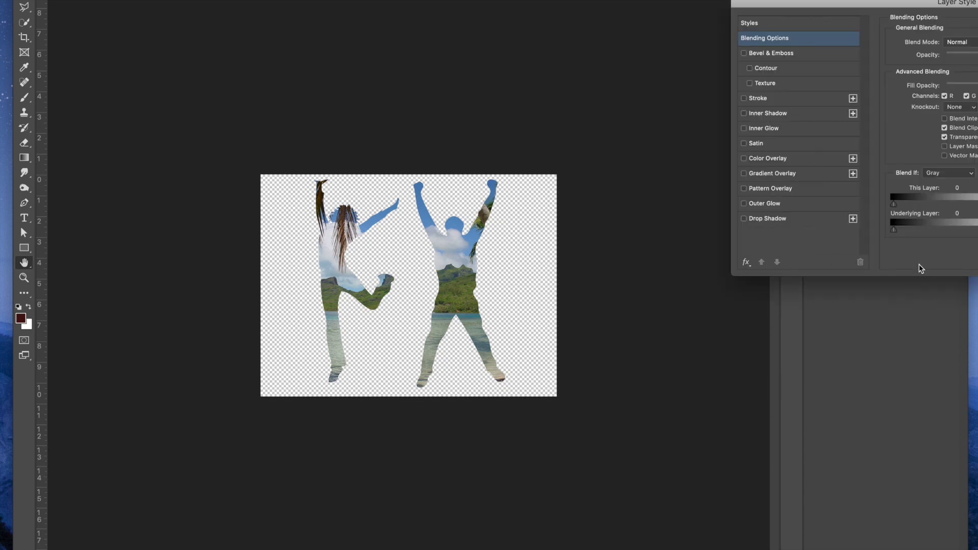
pyautogui.moveTo(892, 3); pyautogui.dragTo(659, 0)
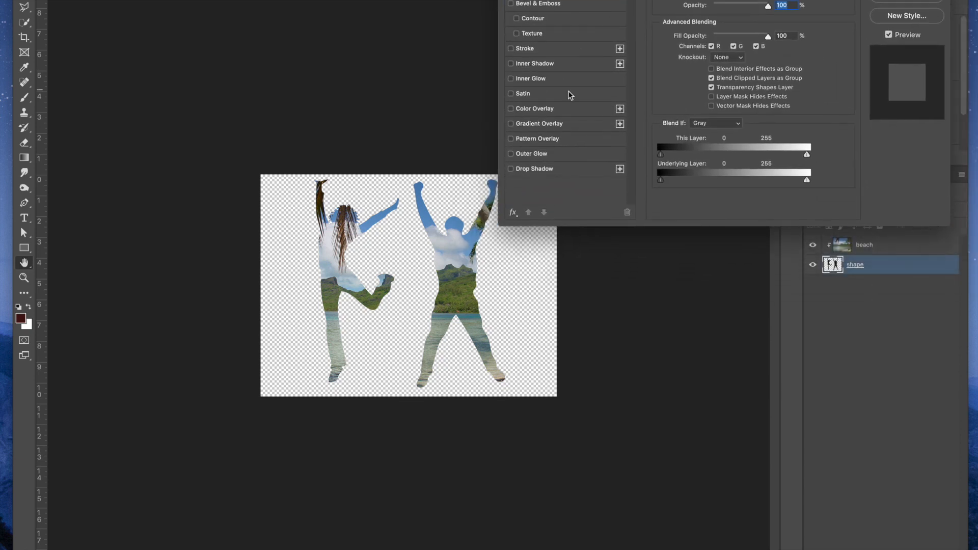
pyautogui.click(524, 48)
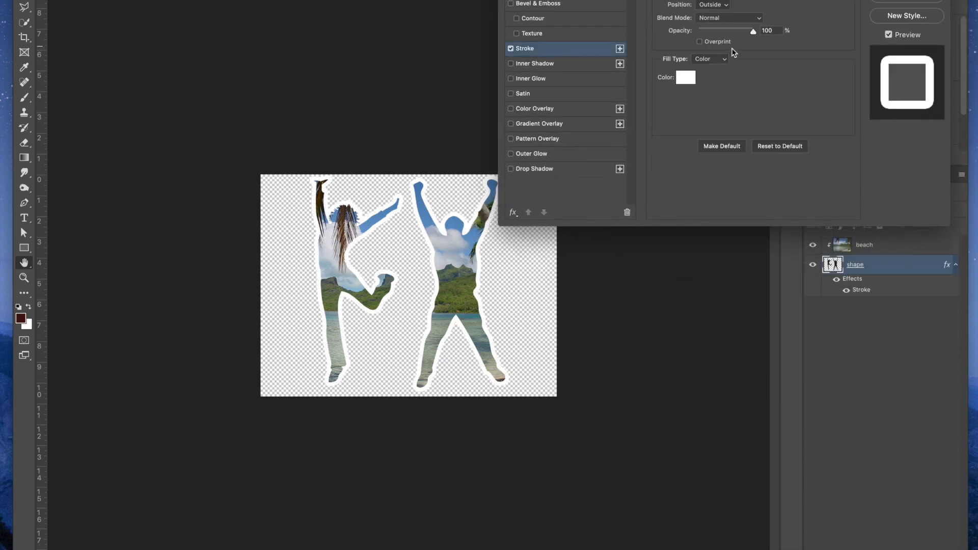
pyautogui.click(685, 77)
pyautogui.click(737, 191)
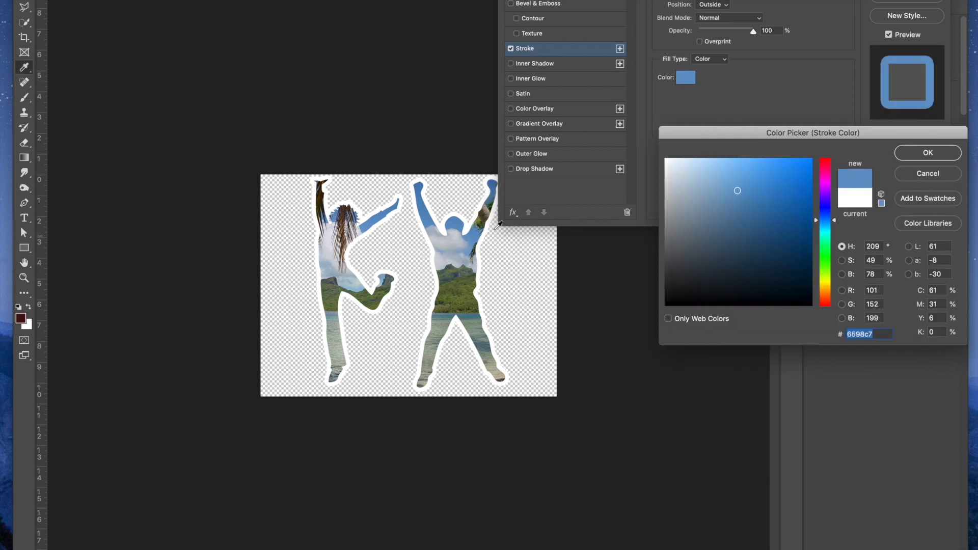
pyautogui.moveTo(749, 215); pyautogui.dragTo(778, 222)
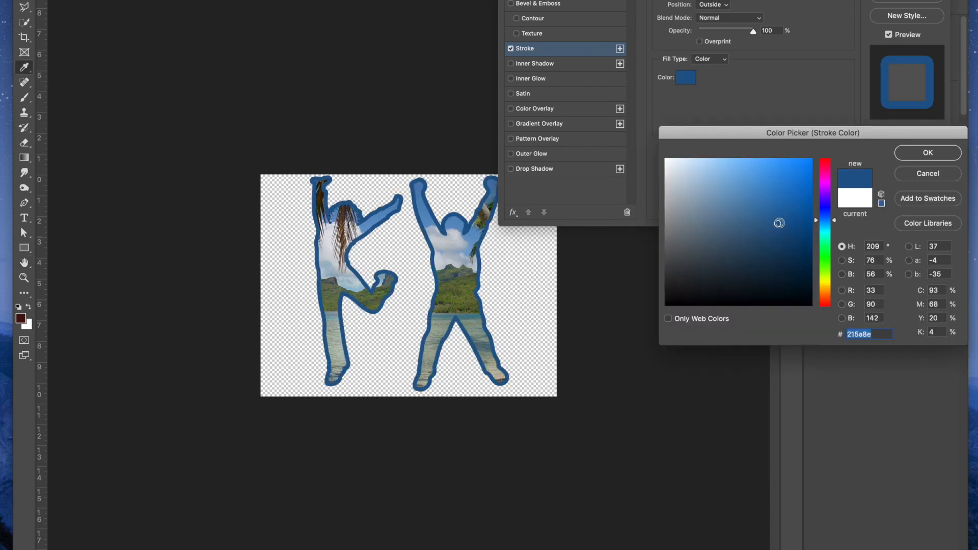
pyautogui.click(923, 154)
# Add a drop shadow with increased opacity to the shape layer and make its blue stroke thinner
pyautogui.click(533, 170)
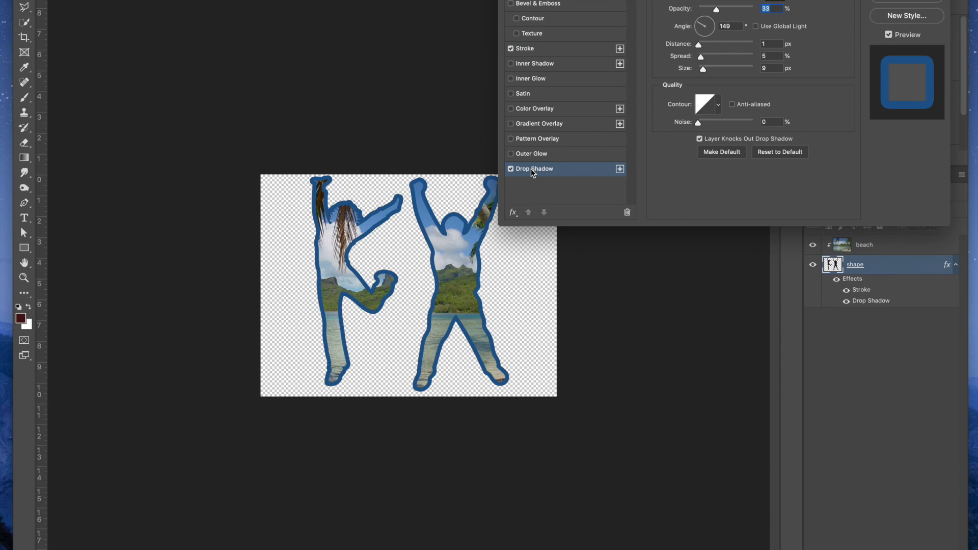
pyautogui.moveTo(717, 9); pyautogui.dragTo(764, 9)
pyautogui.moveTo(452, 346)
pyautogui.mouseDown()
pyautogui.moveTo(461, 358)
pyautogui.moveTo(453, 327)
pyautogui.moveTo(454, 336)
pyautogui.mouseUp()
pyautogui.click(536, 51)
pyautogui.moveTo(704, 1); pyautogui.dragTo(705, 1)
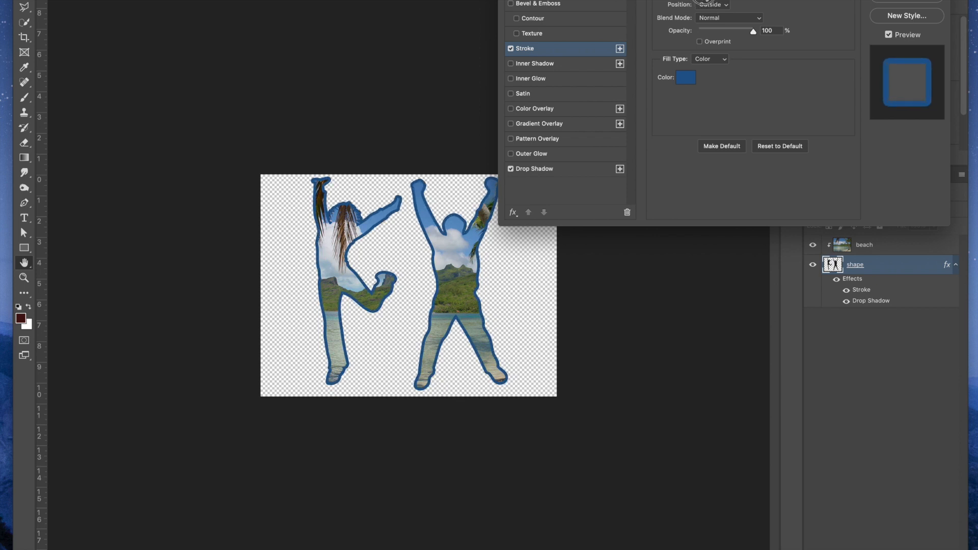
# Try Bevel & Emboss on the silhouettes, remove it again and apply the layer style
pyautogui.click(524, 4)
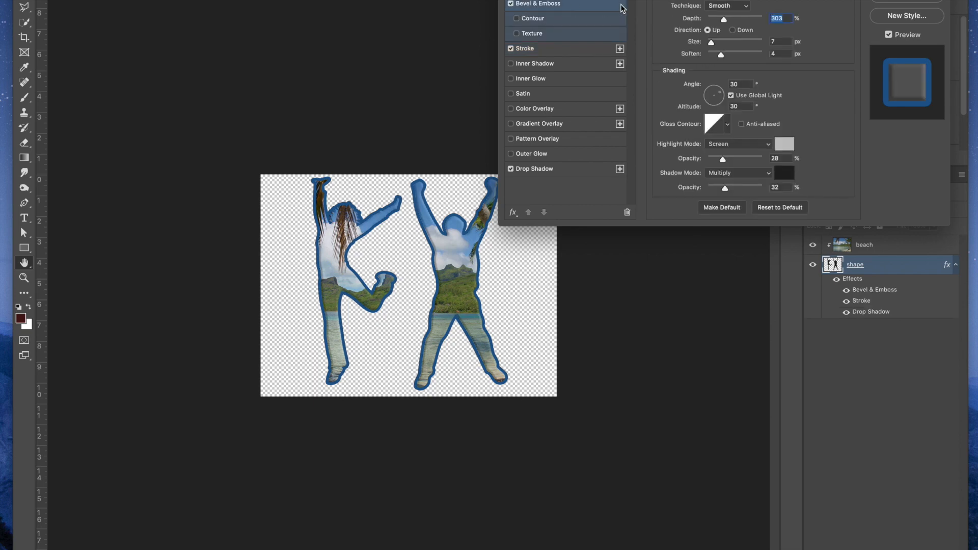
pyautogui.click(511, 4)
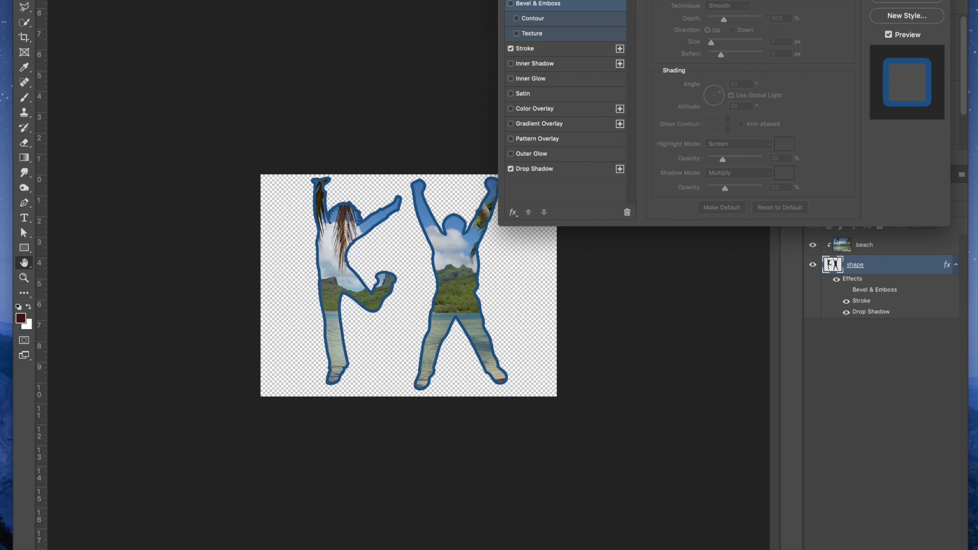
pyautogui.press('Return')
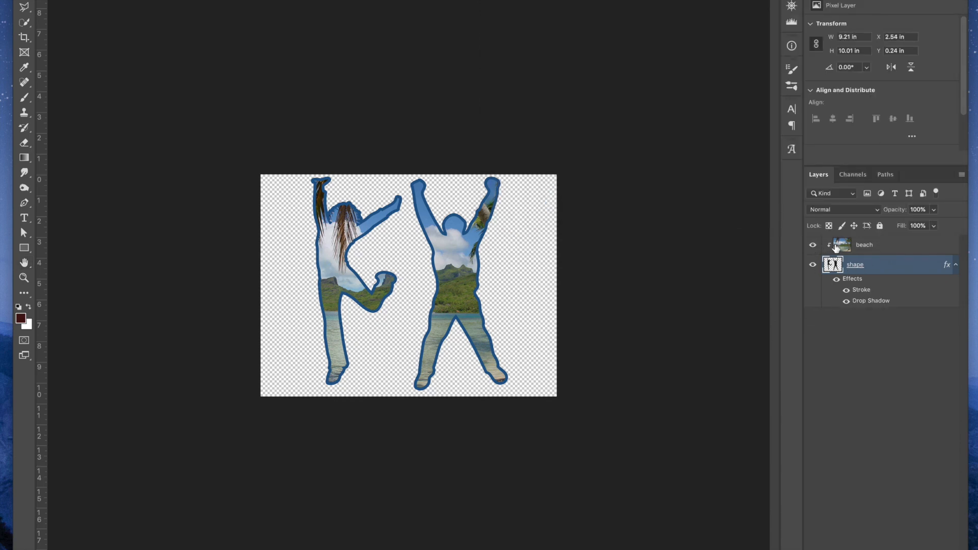
# Release the beach layer's clipping mask and add the text "BEACH" in Lato Regular at 136 pt across the middle of the photo
pyautogui.click(861, 246)
pyautogui.hotkey('ctrl', 'alt', 'g')
pyautogui.press('t')
pyautogui.click(371, 262)
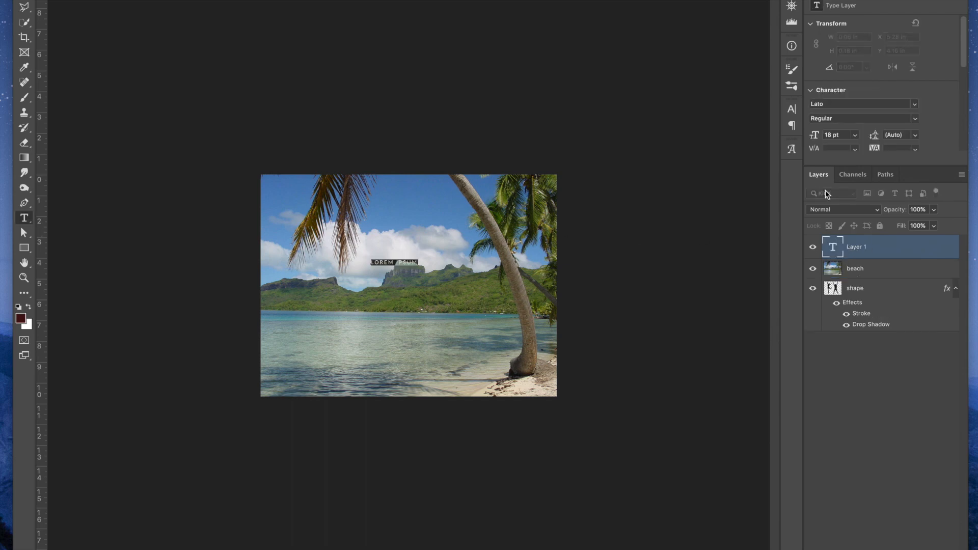
pyautogui.write('RF')
pyautogui.doubleClick(381, 259)
pyautogui.moveTo(270, 0); pyautogui.dragTo(349, 0)
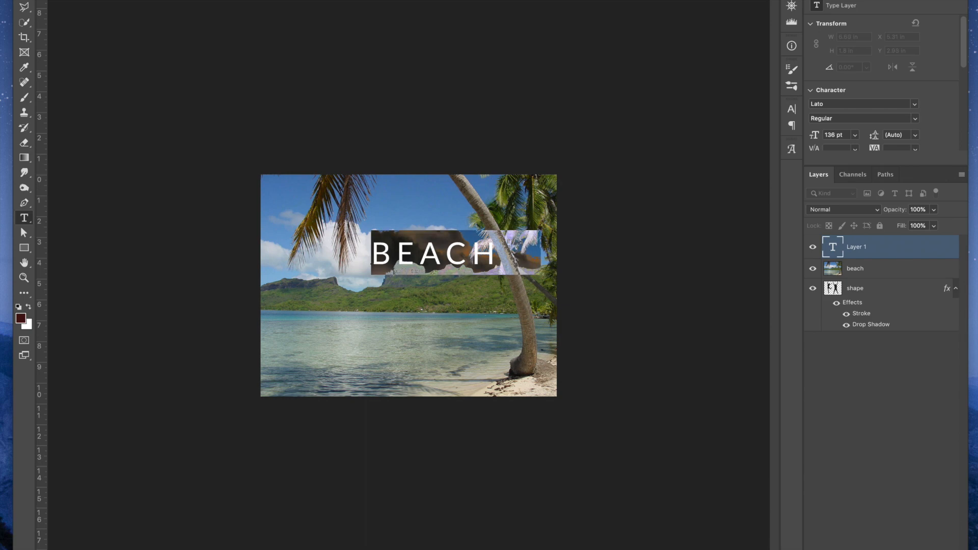
pyautogui.click(24, 0)
pyautogui.moveTo(454, 256); pyautogui.dragTo(408, 276)
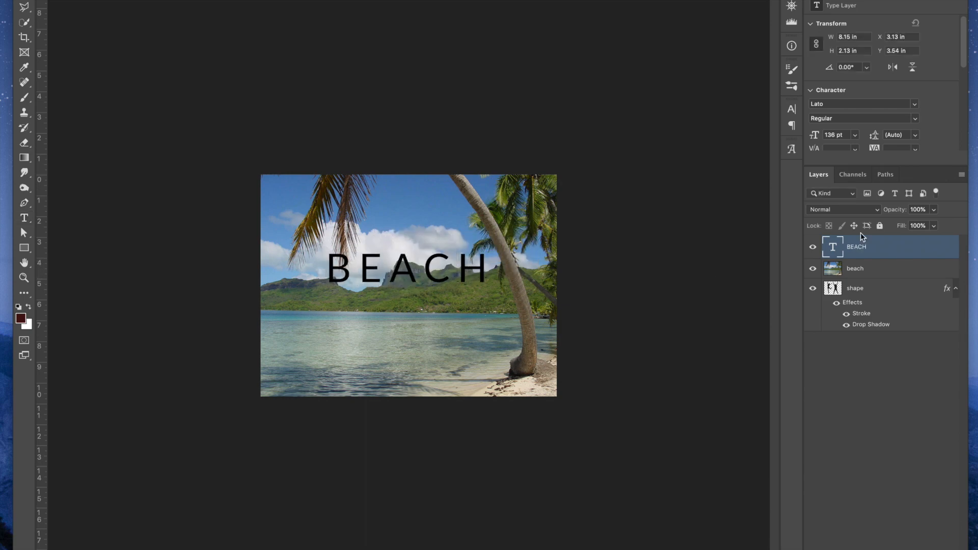
# Change the BEACH text's font style to Lato Black
pyautogui.doubleClick(832, 247)
pyautogui.click(915, 119)
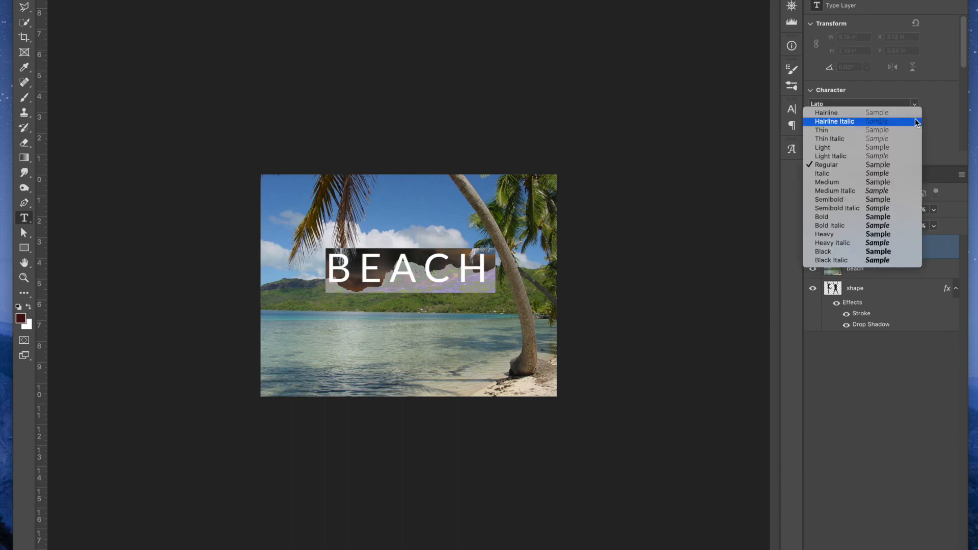
pyautogui.click(872, 251)
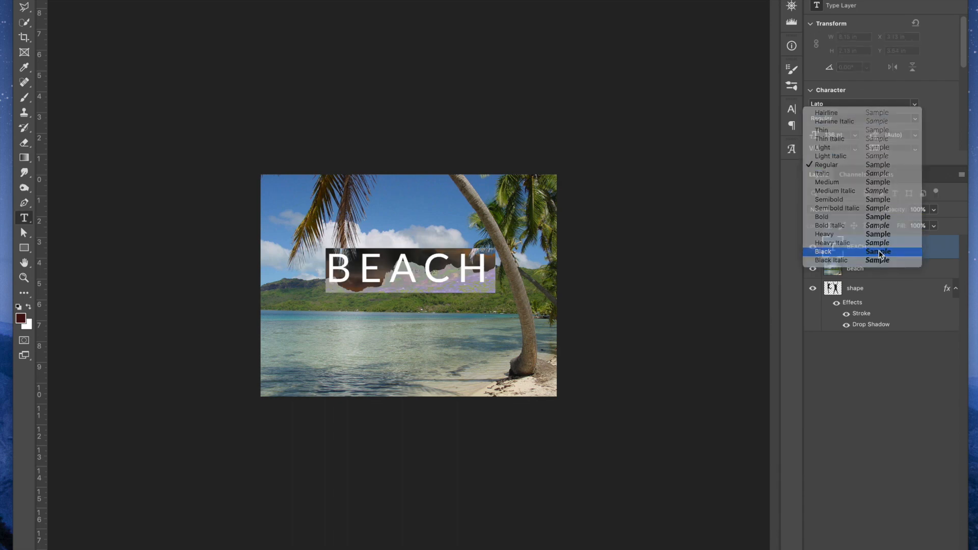
pyautogui.click(24, 6)
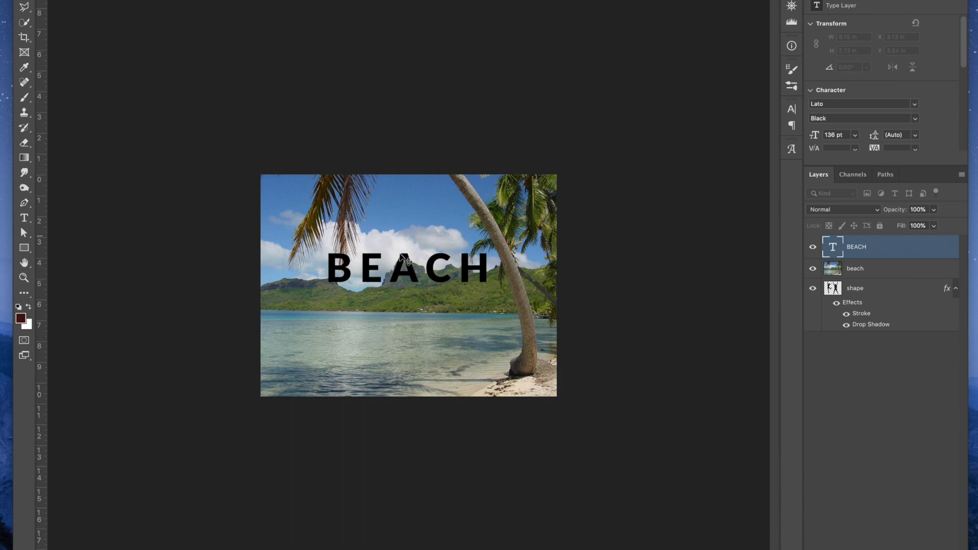
# Enlarge the BEACH text to about 12.27 in wide and center it across the photo
pyautogui.moveTo(434, 280); pyautogui.dragTo(427, 294)
pyautogui.hotkey('ctrl', 't')
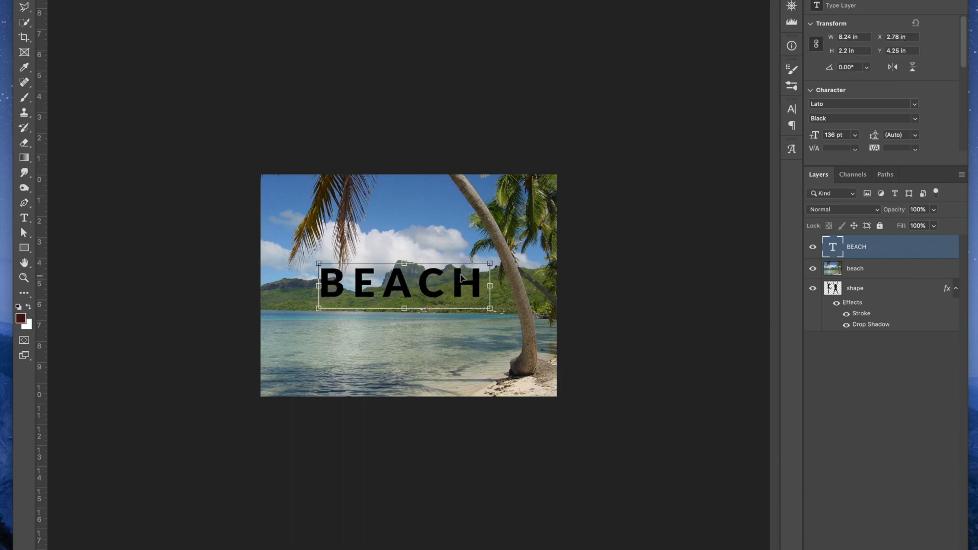
pyautogui.moveTo(488, 261); pyautogui.dragTo(530, 238)
pyautogui.press('Return')
pyautogui.moveTo(495, 283); pyautogui.dragTo(502, 288)
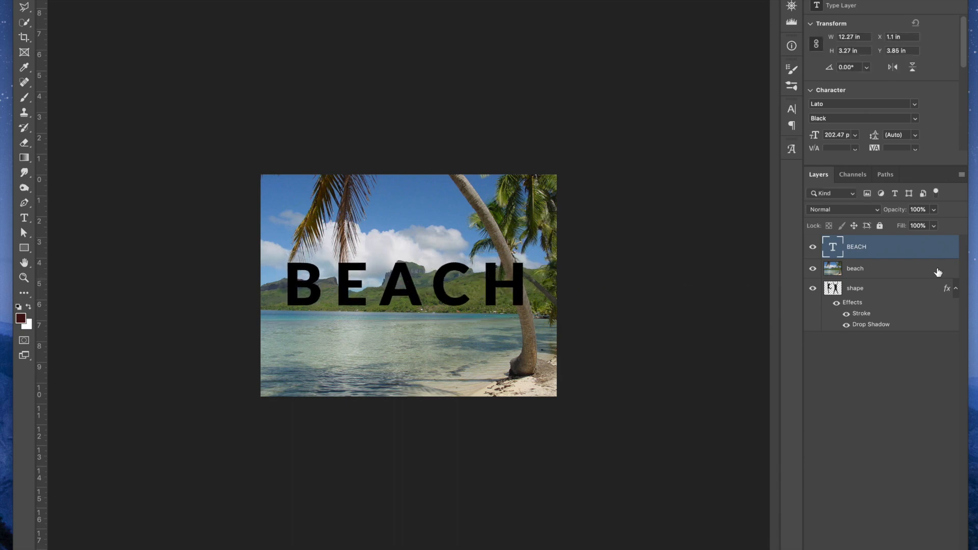
# Clip the beach photo to the BEACH text layer placed beneath it, and hide the shape layer
pyautogui.moveTo(895, 246); pyautogui.dragTo(881, 272)
pyautogui.keyDown('alt'); pyautogui.click(877, 255); pyautogui.keyUp('alt')
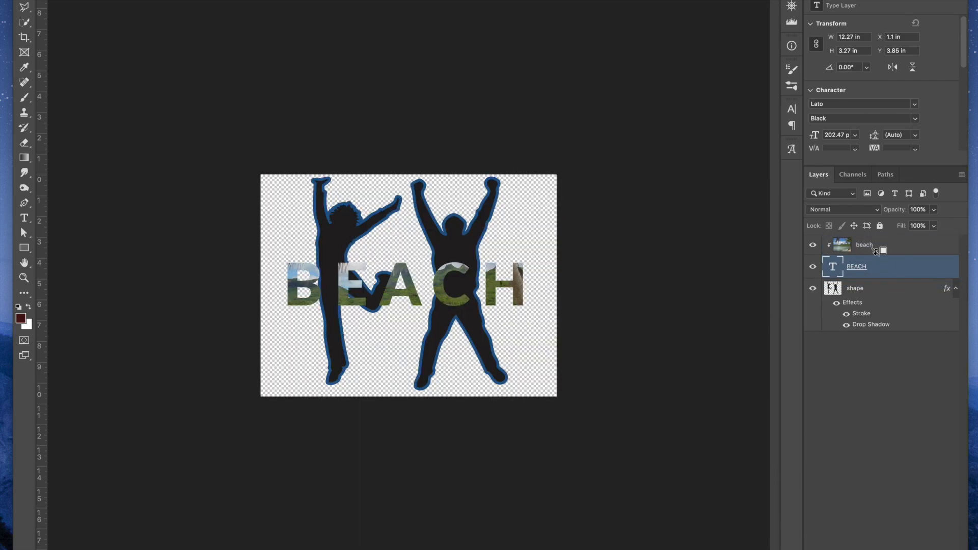
pyautogui.click(812, 288)
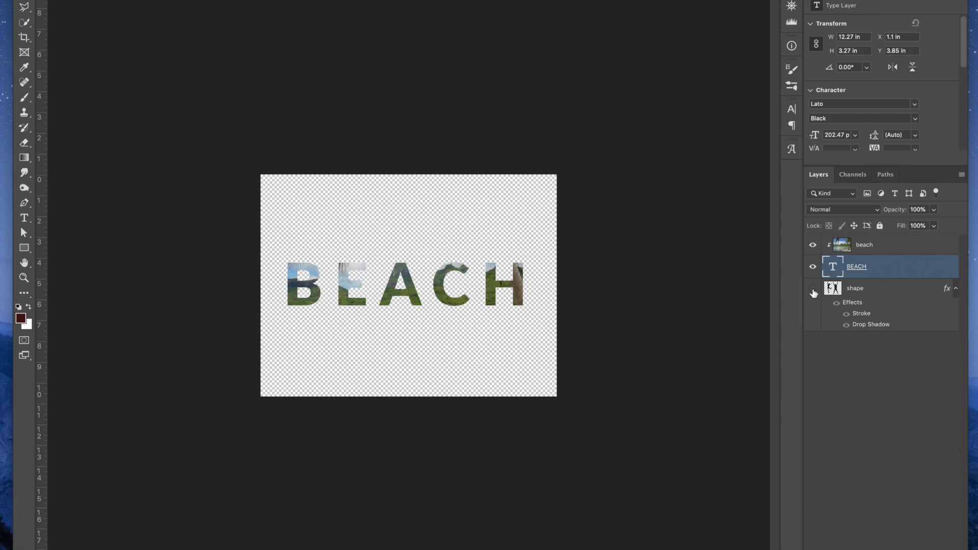
# Add a thin blue outside stroke to the BEACH text layer
pyautogui.doubleClick(918, 269)
pyautogui.click(528, 49)
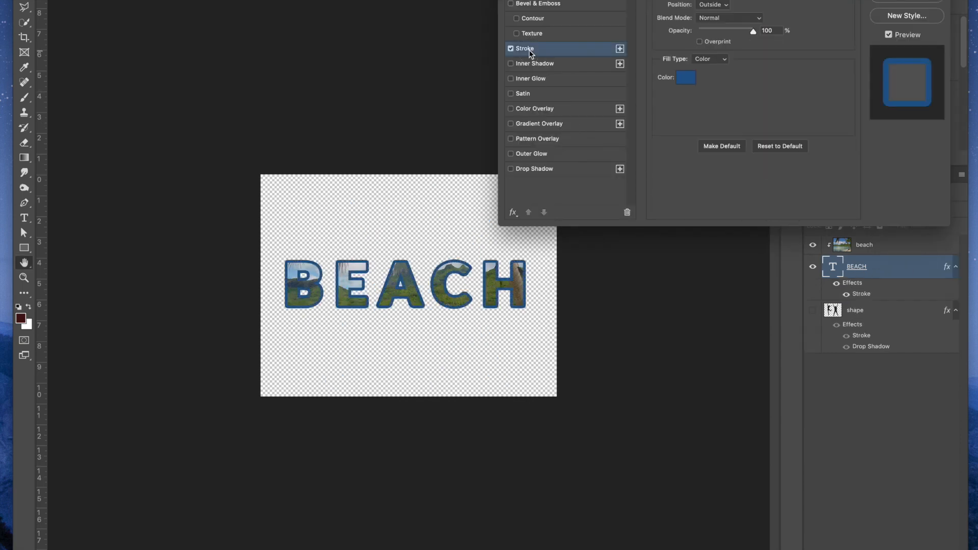
pyautogui.moveTo(706, 0); pyautogui.dragTo(703, 0)
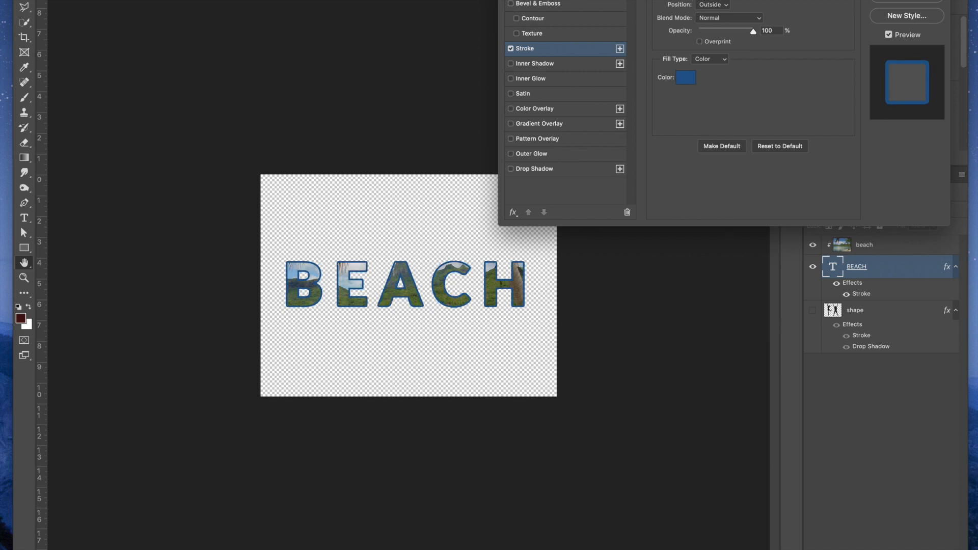
pyautogui.click(906, 0)
# Move the BEACH text down into the water area of the clipped photo, to about X 1 in, Y 6.85 in
pyautogui.click(887, 266)
pyautogui.click(359, 288)
pyautogui.moveTo(359, 288); pyautogui.dragTo(357, 360)
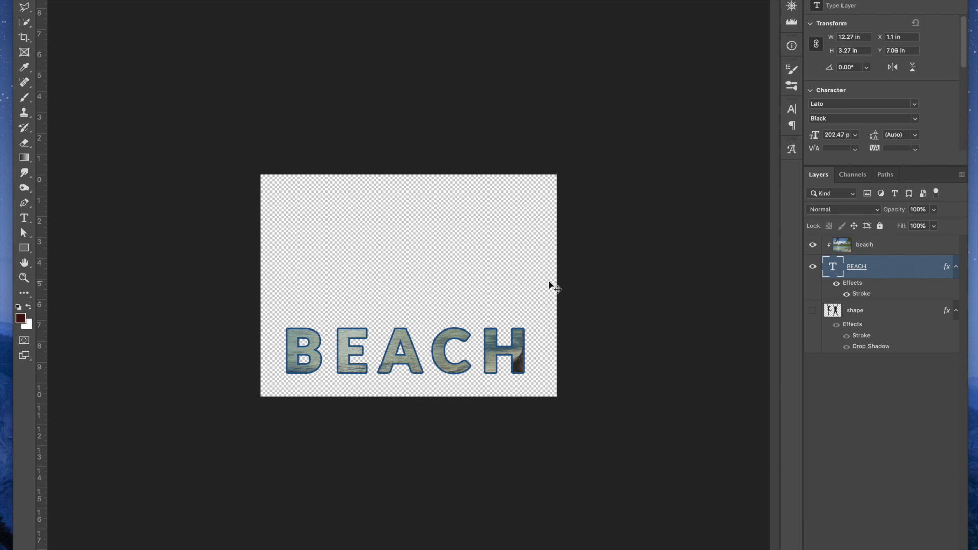
pyautogui.moveTo(497, 350)
pyautogui.mouseDown()
pyautogui.moveTo(486, 337)
pyautogui.moveTo(487, 350)
pyautogui.mouseUp()
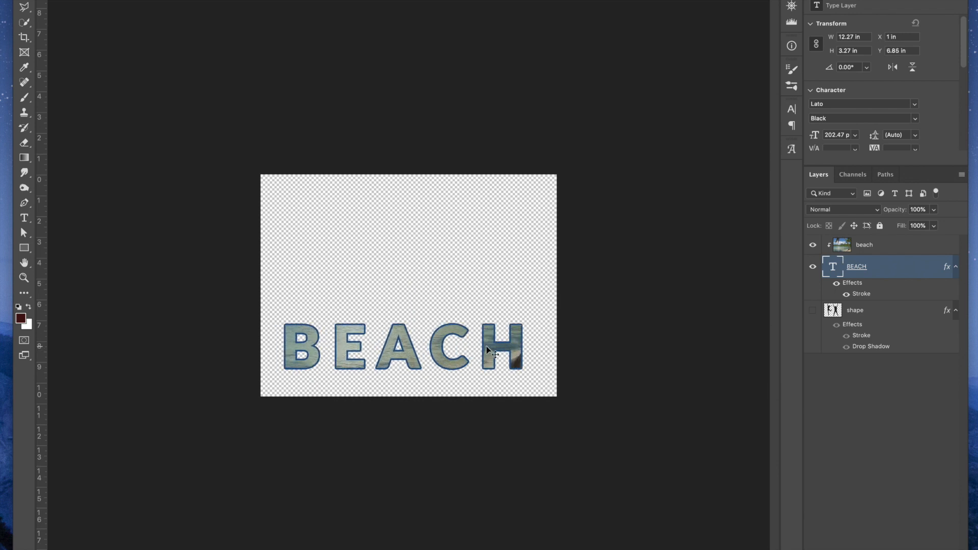
# Release the beach layer's clipping mask and reapply it to the BEACH text
pyautogui.click(886, 253)
pyautogui.hotkey('ctrl', 'alt', 'g')
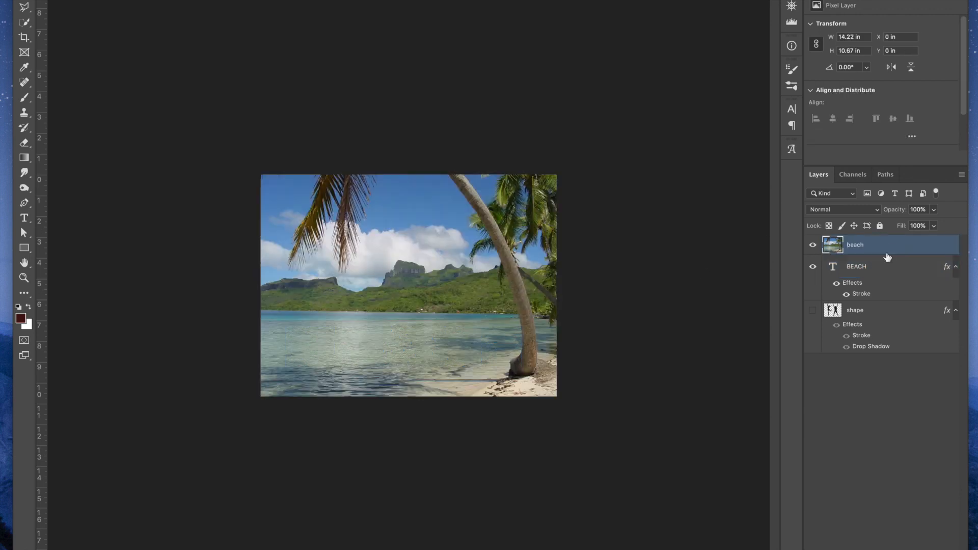
pyautogui.hotkey('ctrl', 'alt', 'g')
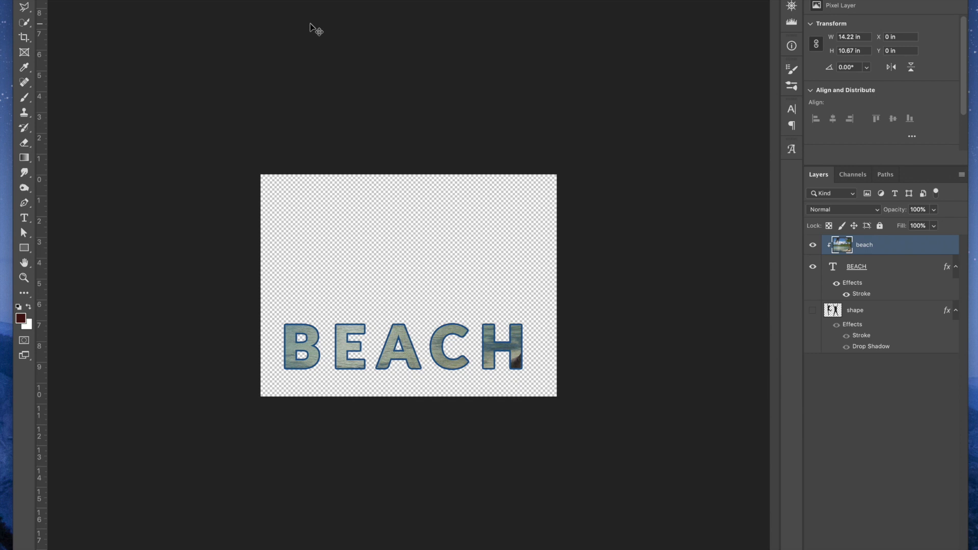
# Switch to the two-portrait document and look at the angelina portrait beneath by hiding and showing the ashton layer
pyautogui.hotkey('ctrl', 'Tab')
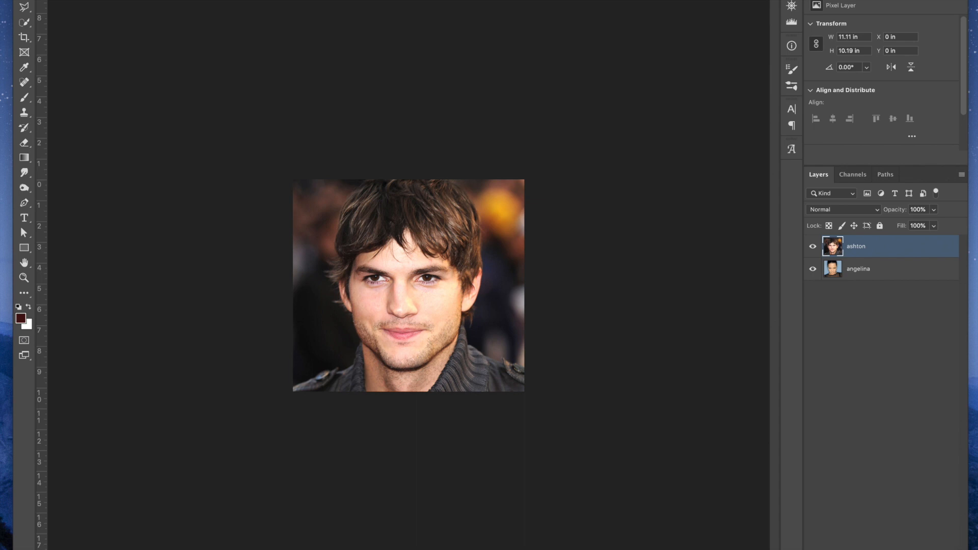
pyautogui.hotkey('ctrl', '+')
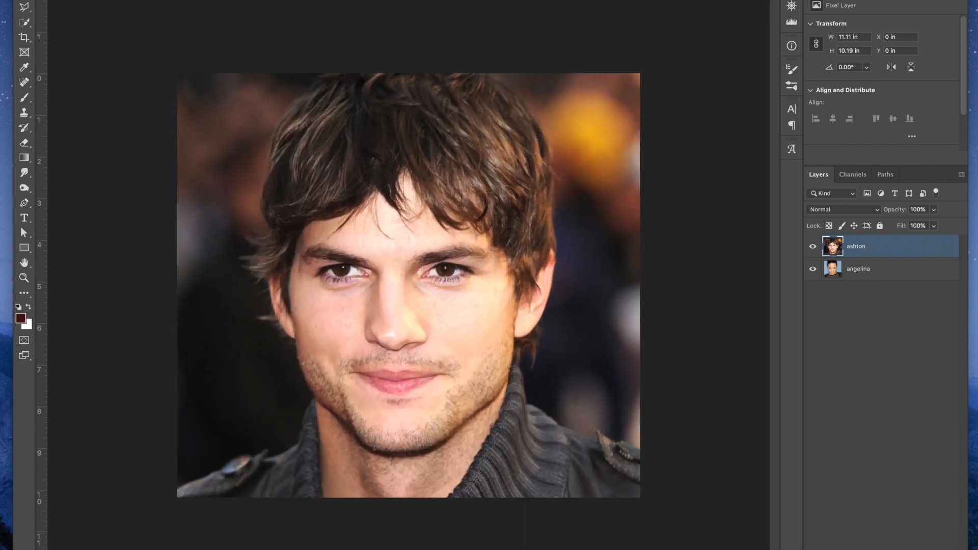
pyautogui.click(813, 246)
pyautogui.click(813, 248)
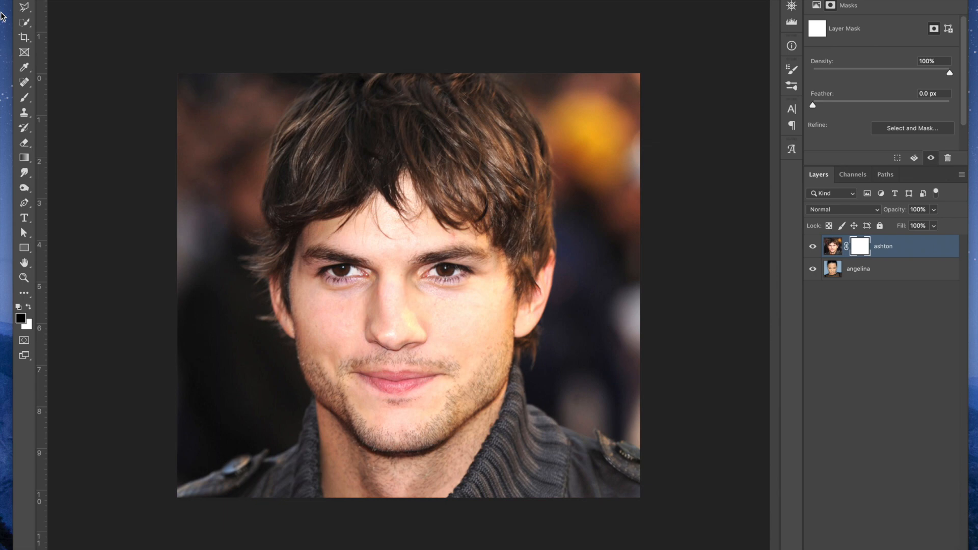
# Paint black on the ashton layer's mask over both eyes and the mouth with a smaller brush, revealing the angelina features beneath
pyautogui.click(24, 96)
pyautogui.press('[')
pyautogui.press('[')
pyautogui.click(352, 279)
pyautogui.moveTo(349, 279); pyautogui.dragTo(321, 275)
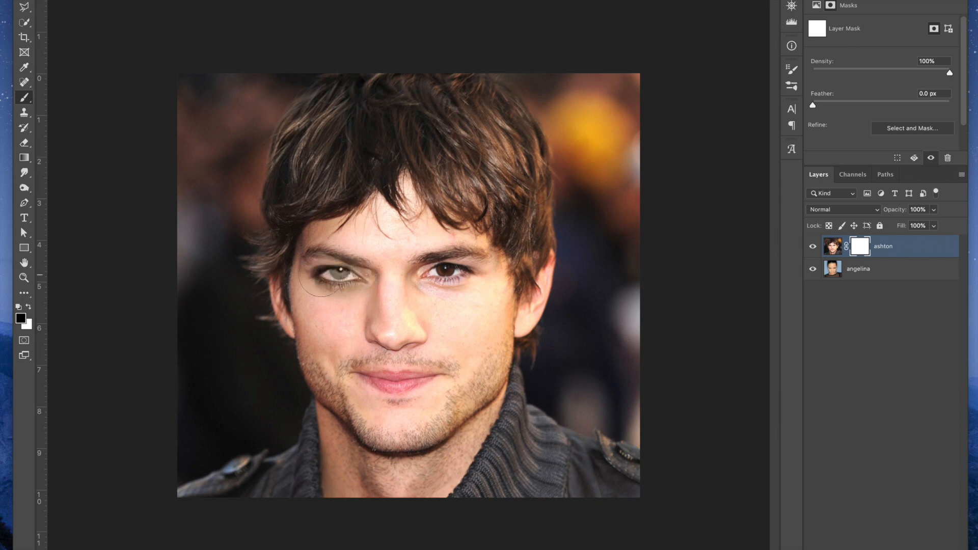
pyautogui.moveTo(433, 279); pyautogui.dragTo(478, 266)
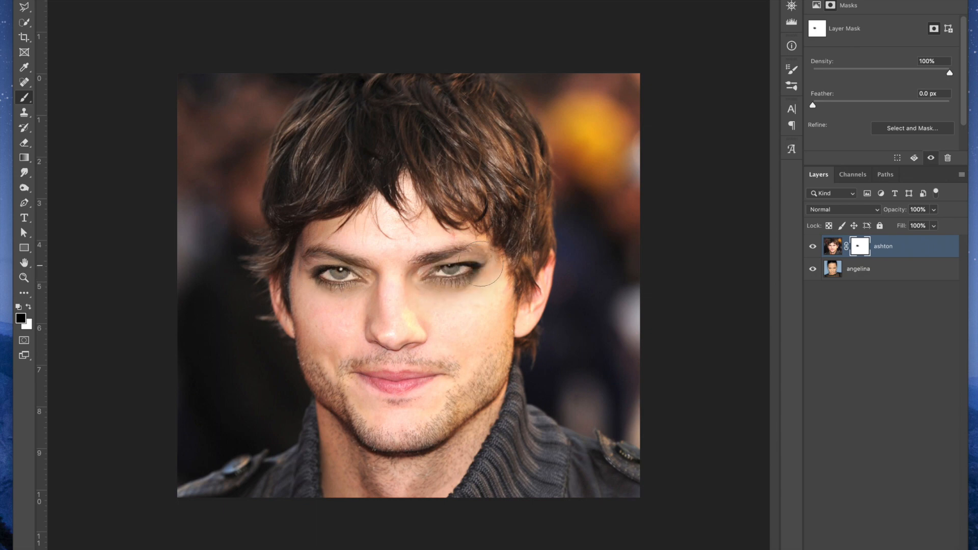
pyautogui.moveTo(389, 397)
pyautogui.mouseDown()
pyautogui.moveTo(407, 403)
pyautogui.moveTo(433, 390)
pyautogui.moveTo(396, 390)
pyautogui.moveTo(443, 382)
pyautogui.moveTo(385, 407)
pyautogui.moveTo(366, 372)
pyautogui.moveTo(359, 402)
pyautogui.moveTo(372, 407)
pyautogui.moveTo(404, 400)
pyautogui.moveTo(394, 410)
pyautogui.moveTo(432, 387)
pyautogui.moveTo(410, 384)
pyautogui.moveTo(382, 404)
pyautogui.mouseUp()
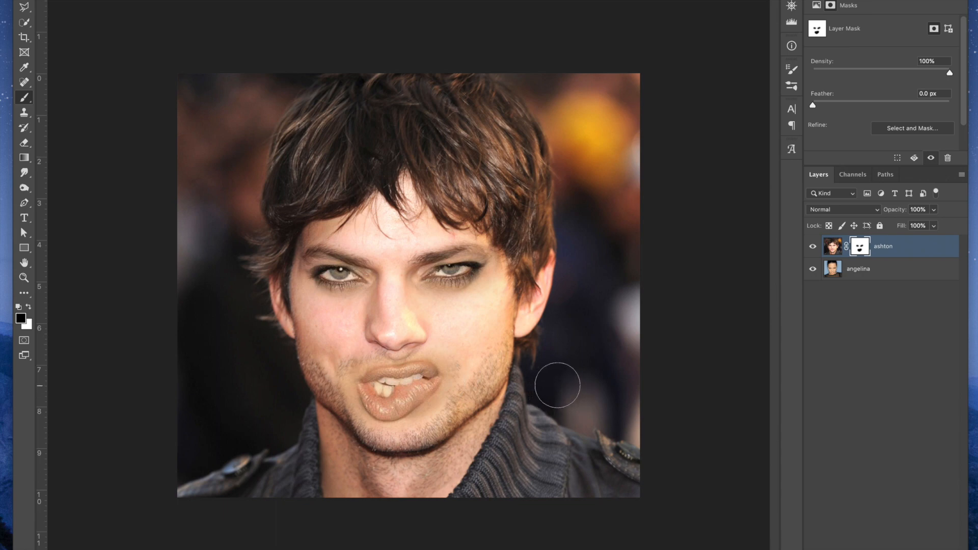
# Paint white on the ashton layer's mask over both eyes to bring back the ashton eyes
pyautogui.click(28, 307)
pyautogui.moveTo(318, 278)
pyautogui.mouseDown()
pyautogui.moveTo(336, 263)
pyautogui.moveTo(366, 285)
pyautogui.moveTo(450, 258)
pyautogui.moveTo(437, 264)
pyautogui.moveTo(475, 260)
pyautogui.moveTo(486, 283)
pyautogui.mouseUp()
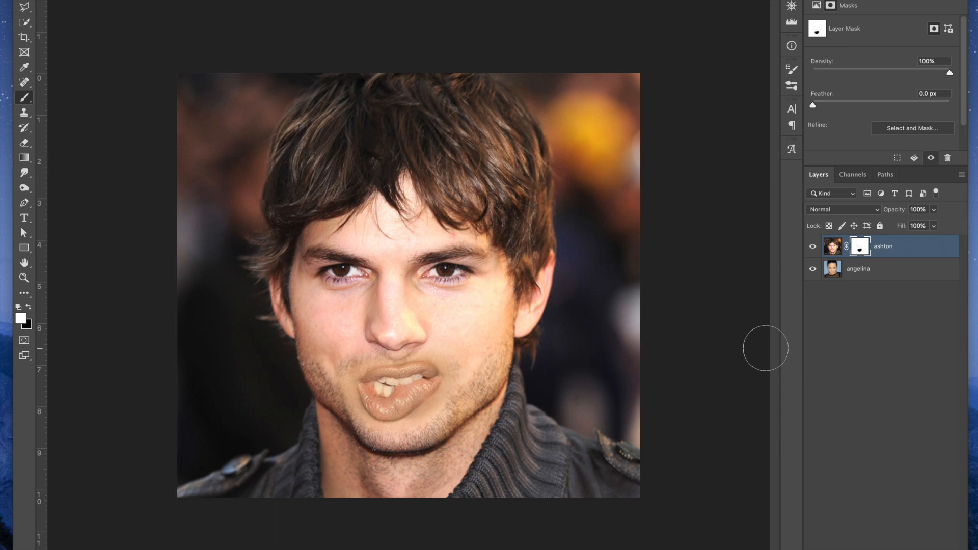
# Hide and show the ashton layer repeatedly to compare the masked composite with the angelina portrait, leaving the layer shown
pyautogui.click(812, 247)
pyautogui.click(813, 247)
pyautogui.click(812, 247)
pyautogui.click(813, 247)
pyautogui.click(813, 247)
pyautogui.click(813, 247)
pyautogui.click(813, 247)
pyautogui.click(812, 247)
pyautogui.click(813, 247)
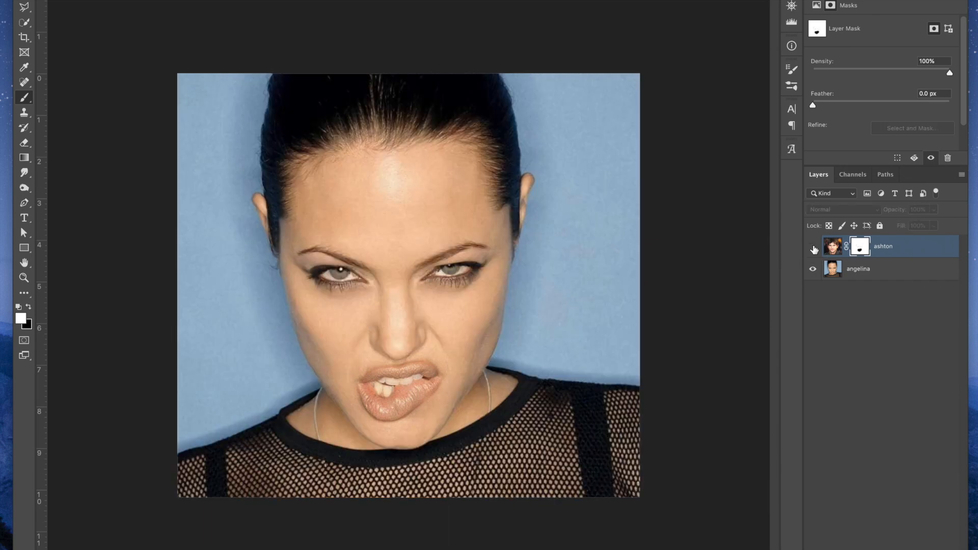
pyautogui.click(813, 247)
pyautogui.click(813, 247)
pyautogui.click(813, 247)
pyautogui.click(813, 247)
pyautogui.click(813, 247)
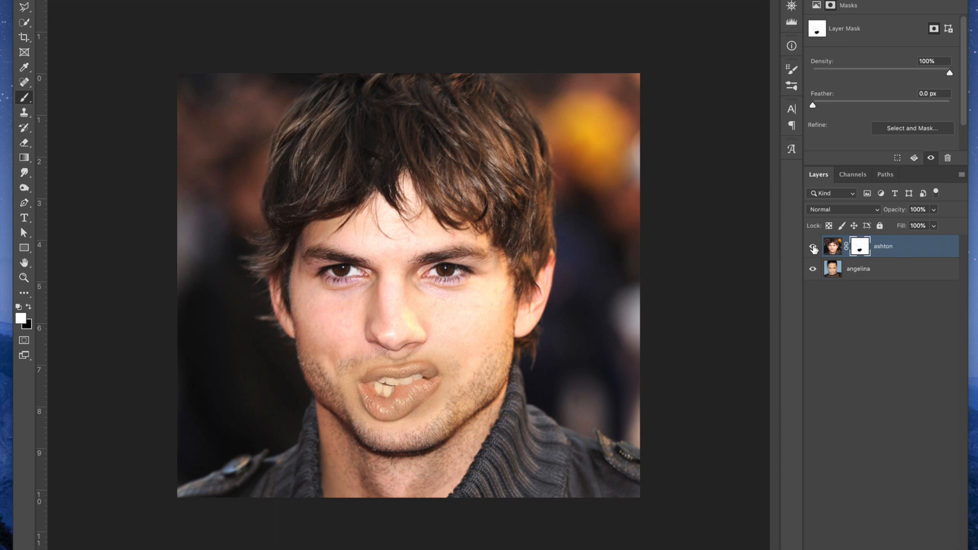
# Disable the ashton layer's mask and move the ashton layer below the angelina layer
pyautogui.keyDown('shift'); pyautogui.click(860, 252); pyautogui.keyUp('shift')
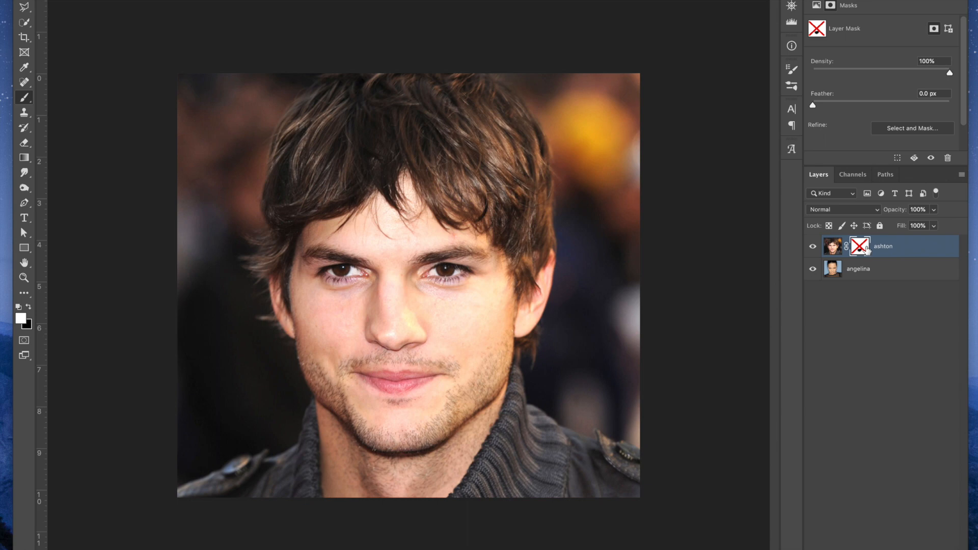
pyautogui.moveTo(909, 248); pyautogui.dragTo(906, 280)
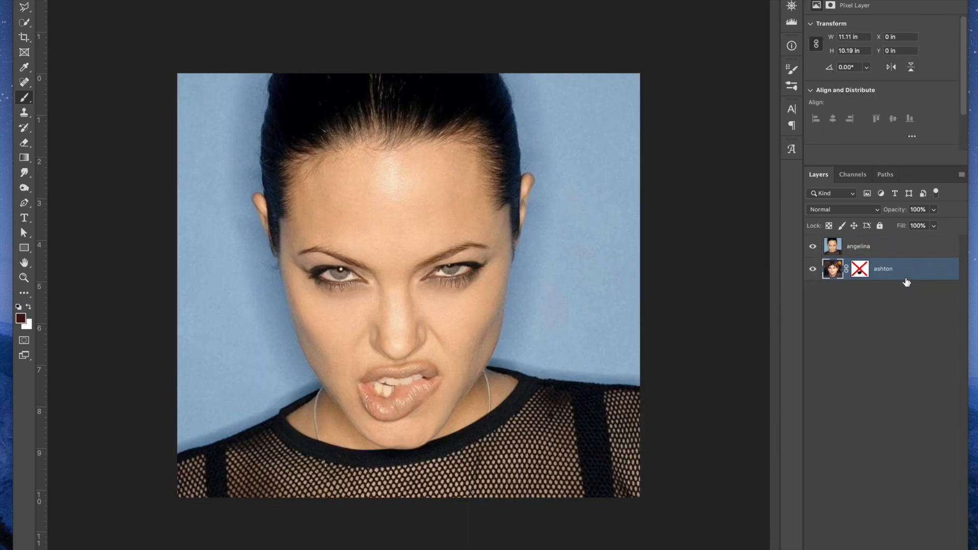
# Add a layer mask to the angelina layer and paint black over both eyes to reveal the ashton eyes beneath
pyautogui.click(896, 247)
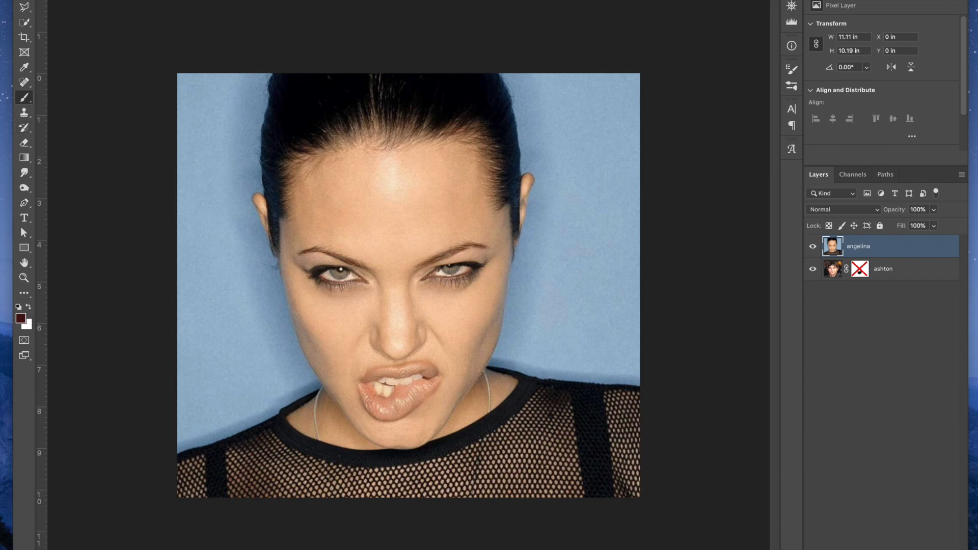
pyautogui.click(869, 549)
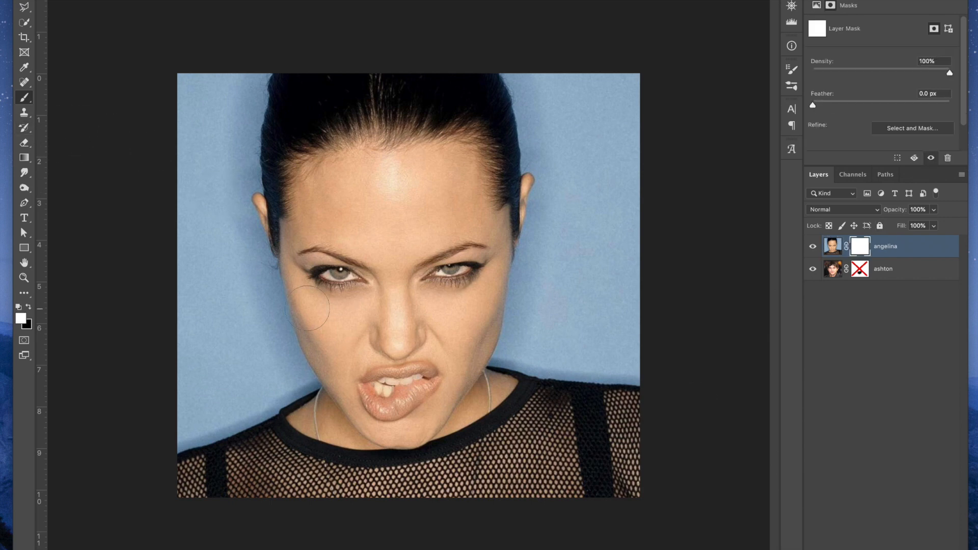
pyautogui.click(29, 310)
pyautogui.moveTo(359, 285)
pyautogui.mouseDown()
pyautogui.moveTo(310, 262)
pyautogui.moveTo(350, 251)
pyautogui.moveTo(379, 259)
pyautogui.mouseUp()
pyautogui.moveTo(435, 273)
pyautogui.mouseDown()
pyautogui.moveTo(458, 242)
pyautogui.moveTo(469, 262)
pyautogui.moveTo(437, 270)
pyautogui.mouseUp()
# Paint black on the angelina layer's mask over the mouth with a smaller brush to reveal the ashton mouth
pyautogui.press('[')
pyautogui.press('[')
pyautogui.press('[')
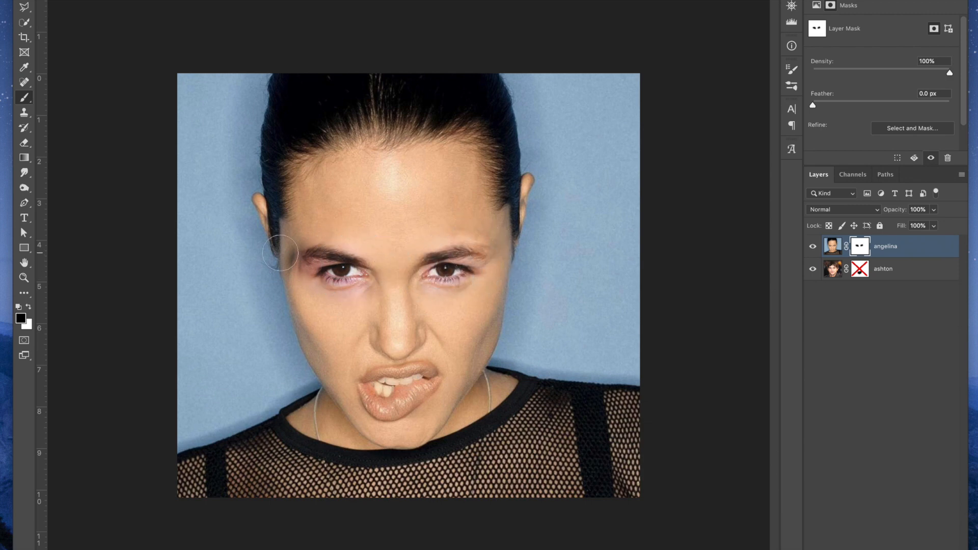
pyautogui.press('x')
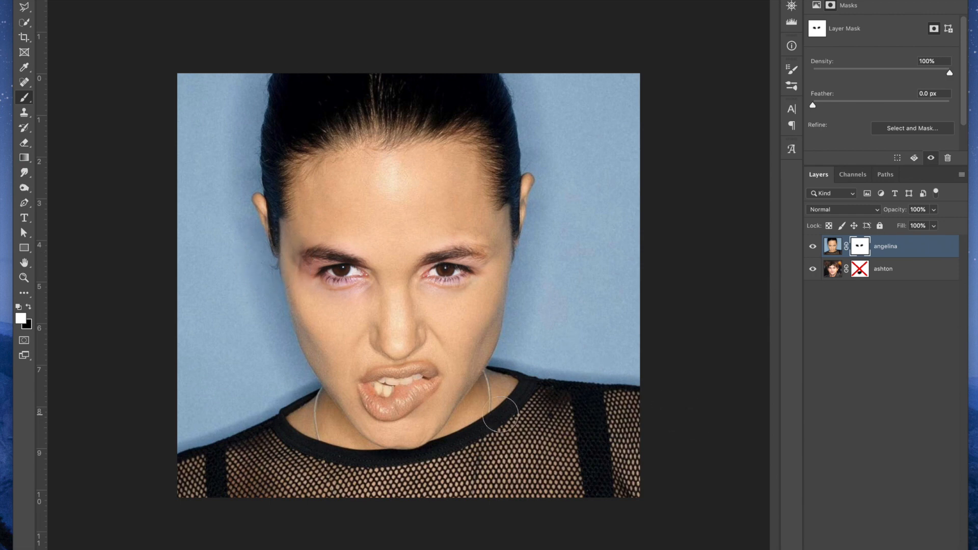
pyautogui.press('x')
pyautogui.moveTo(394, 389)
pyautogui.mouseDown()
pyautogui.moveTo(391, 404)
pyautogui.moveTo(375, 385)
pyautogui.moveTo(382, 405)
pyautogui.moveTo(399, 403)
pyautogui.moveTo(430, 372)
pyautogui.moveTo(393, 389)
pyautogui.moveTo(350, 367)
pyautogui.moveTo(372, 379)
pyautogui.mouseUp()
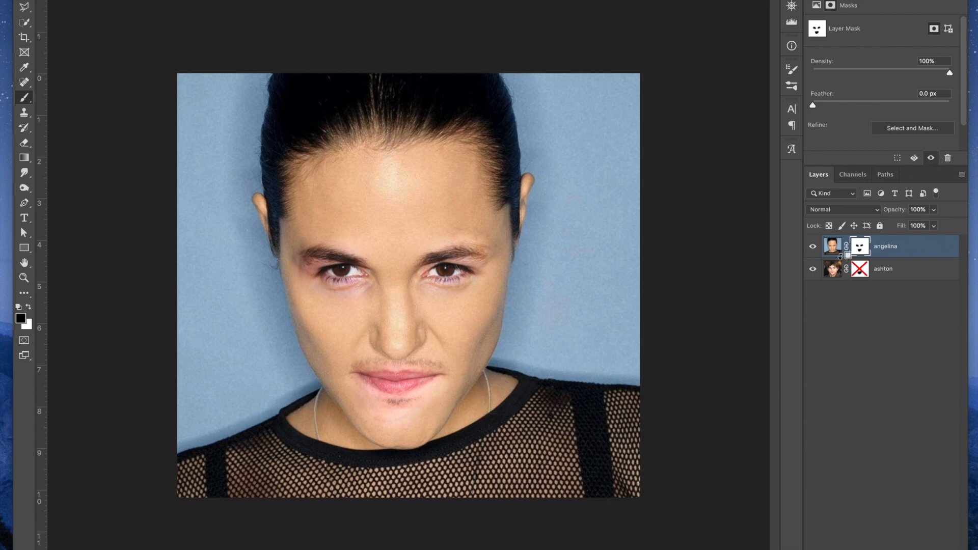
pyautogui.keyDown('alt'); pyautogui.click(861, 248); pyautogui.keyUp('alt')
pyautogui.keyDown('alt'); pyautogui.click(861, 249); pyautogui.keyUp('alt')
pyautogui.keyDown('alt'); pyautogui.click(861, 249); pyautogui.keyUp('alt')
pyautogui.keyDown('alt'); pyautogui.click(861, 249); pyautogui.keyUp('alt')
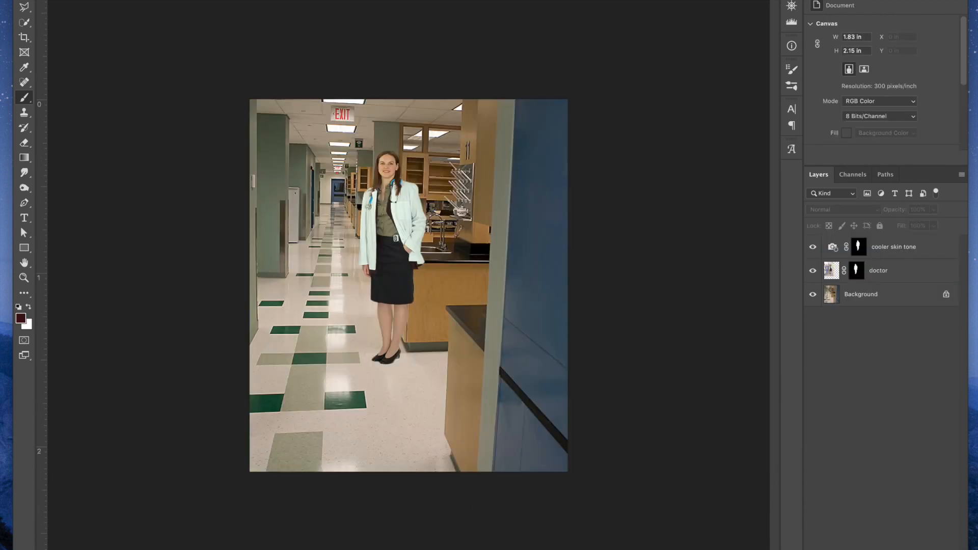
# Paint white on the doctor layer's mask to reveal the three colleagues beside the woman, and black to remove the halo around their heads
pyautogui.click(856, 270)
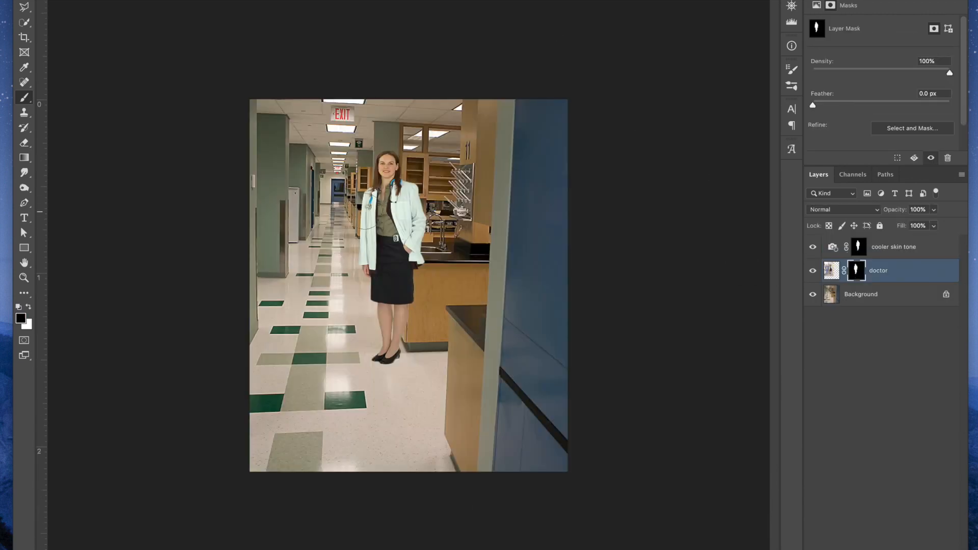
pyautogui.click(28, 307)
pyautogui.moveTo(356, 237)
pyautogui.mouseDown()
pyautogui.moveTo(348, 250)
pyautogui.moveTo(336, 214)
pyautogui.moveTo(351, 163)
pyautogui.moveTo(336, 278)
pyautogui.moveTo(322, 267)
pyautogui.moveTo(310, 213)
pyautogui.moveTo(275, 229)
pyautogui.moveTo(261, 209)
pyautogui.moveTo(258, 157)
pyautogui.moveTo(329, 168)
pyautogui.moveTo(325, 129)
pyautogui.mouseUp()
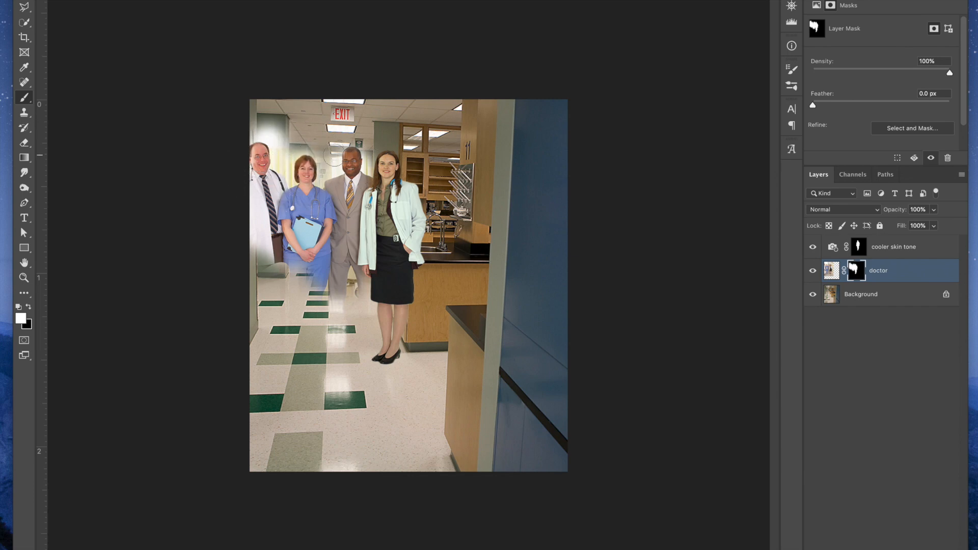
pyautogui.press('x')
pyautogui.moveTo(328, 151)
pyautogui.mouseDown()
pyautogui.moveTo(291, 151)
pyautogui.moveTo(287, 167)
pyautogui.moveTo(276, 136)
pyautogui.moveTo(246, 135)
pyautogui.moveTo(266, 121)
pyautogui.moveTo(288, 126)
pyautogui.moveTo(285, 146)
pyautogui.moveTo(259, 135)
pyautogui.mouseUp()
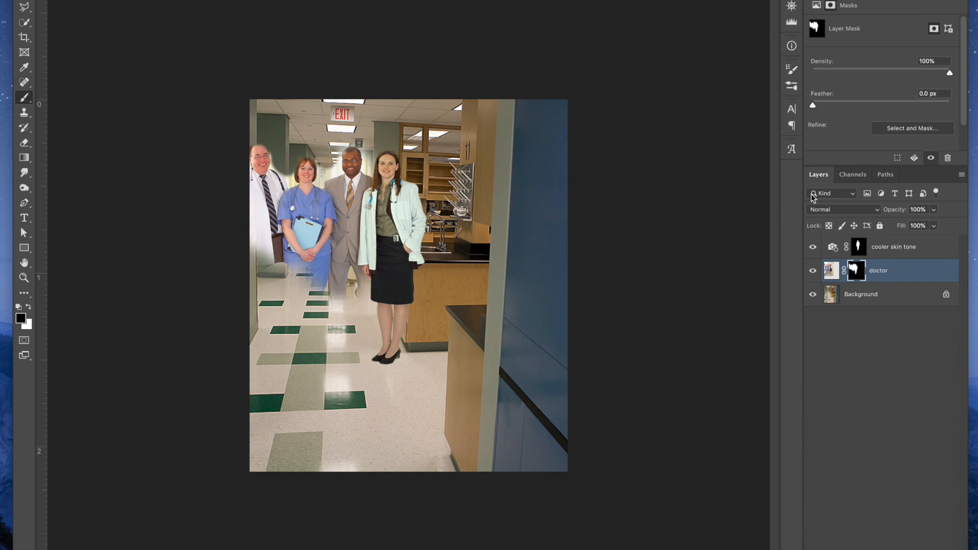
# Paint white on the cooler skin tone adjustment's mask over the three colleagues so the adjustment covers them too
pyautogui.click(858, 247)
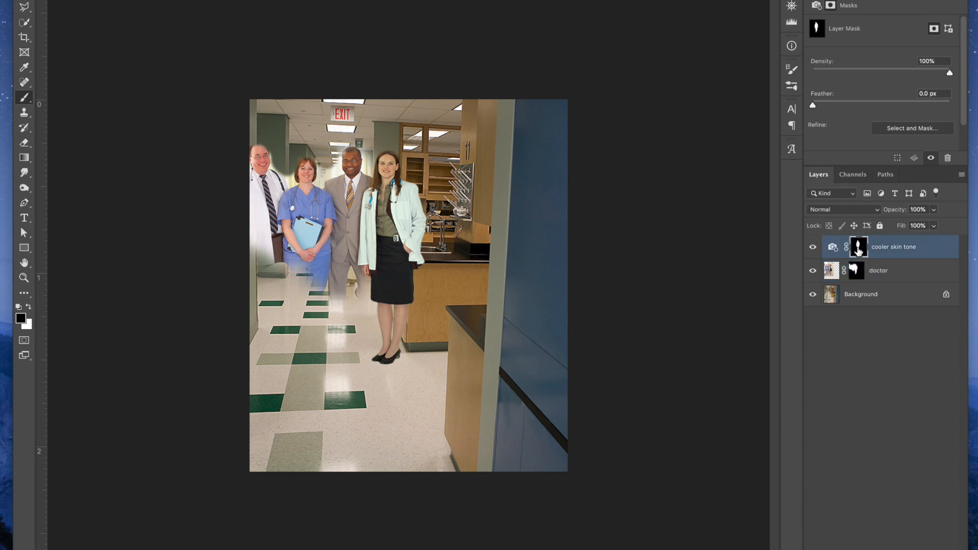
pyautogui.press('x')
pyautogui.moveTo(265, 195)
pyautogui.mouseDown()
pyautogui.moveTo(251, 159)
pyautogui.moveTo(269, 228)
pyautogui.moveTo(294, 234)
pyautogui.mouseUp()
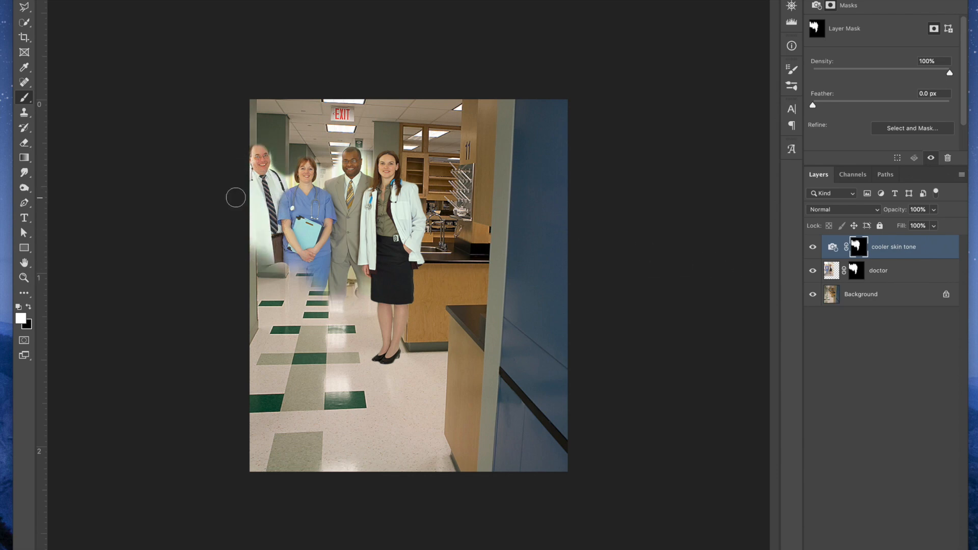